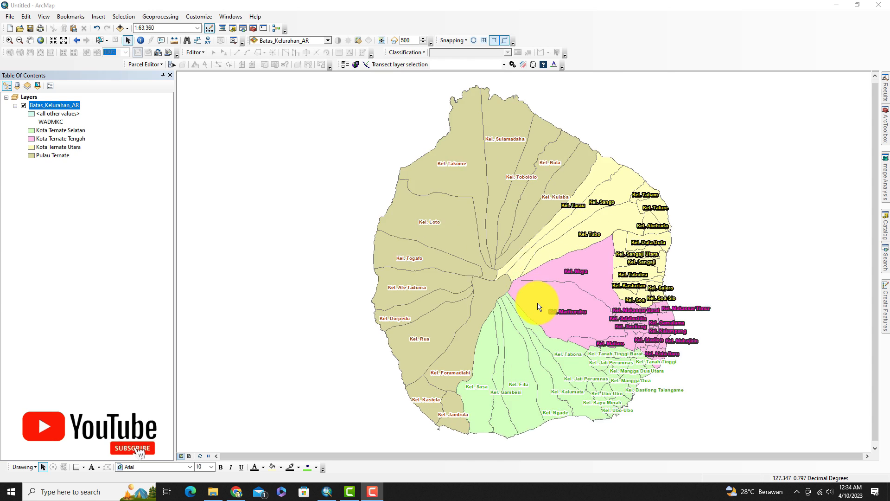
scroll(537, 306, "up", 1)
scroll(537, 285, "up", 3)
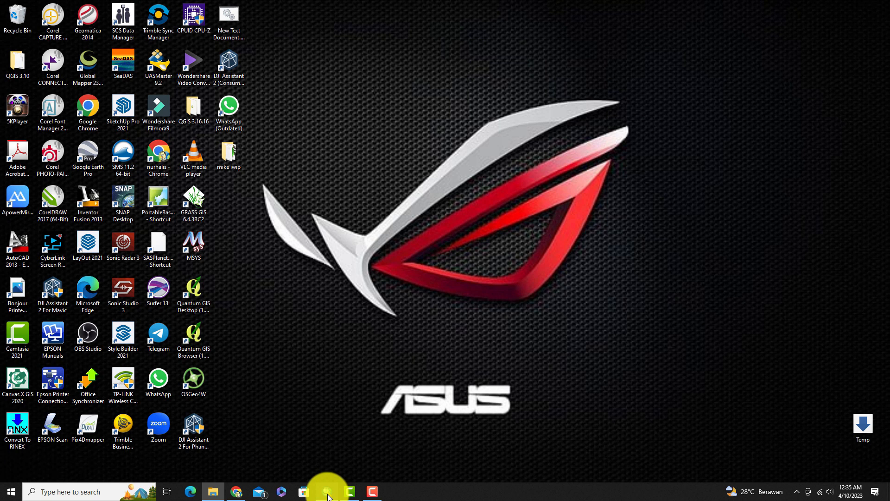
Switch to ArcMap and add the Batas_Kelurahan_AR, Batas_RT_AR and Fasum_PT shapefiles from the DATA DEMO folder
left_click(327, 492)
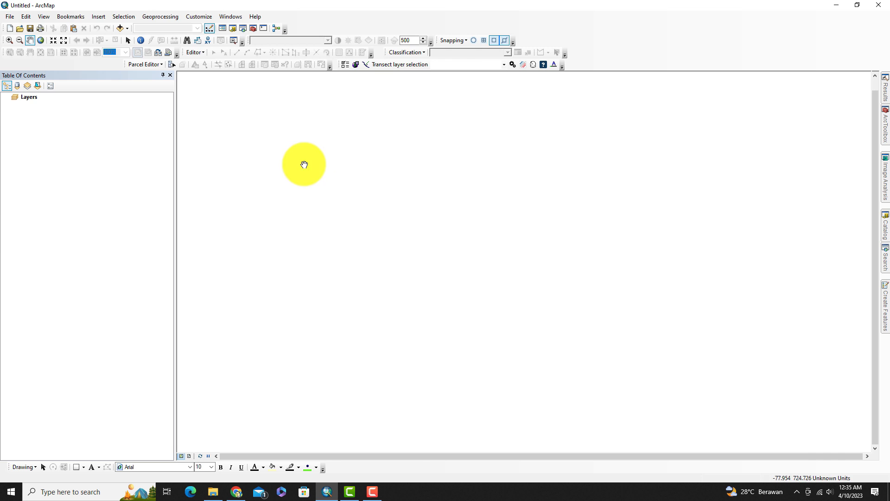
left_click(119, 29)
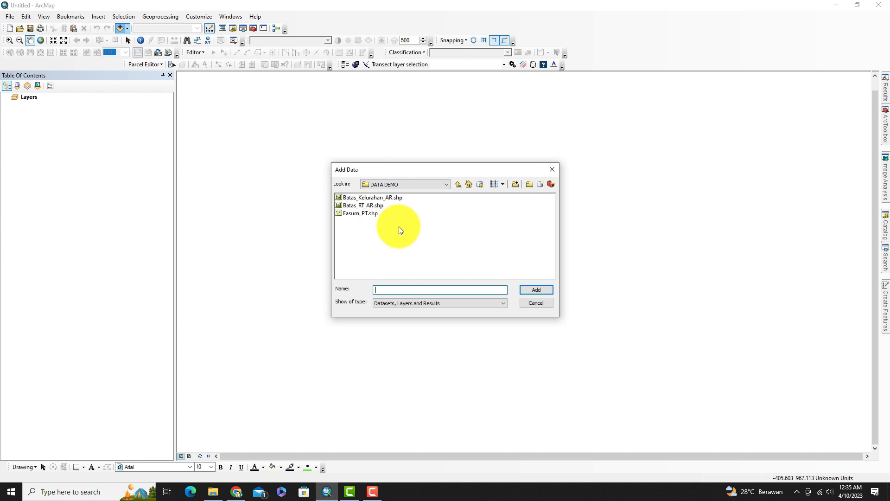
left_click(373, 199)
left_click(365, 213, "shift")
left_click(536, 290)
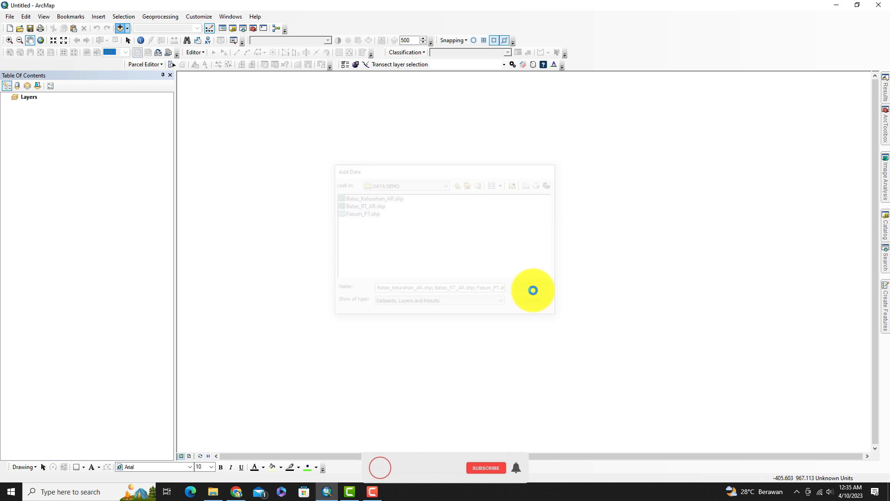
Hide the Fasum_PT and Batas_RT_AR layers, leaving only Batas_Kelurahan_AR displayed on the map
left_click(23, 106)
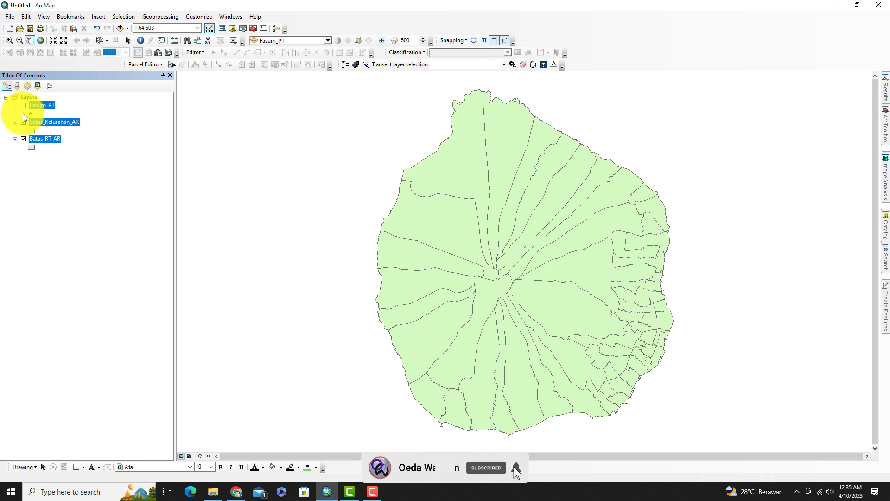
left_click(24, 122)
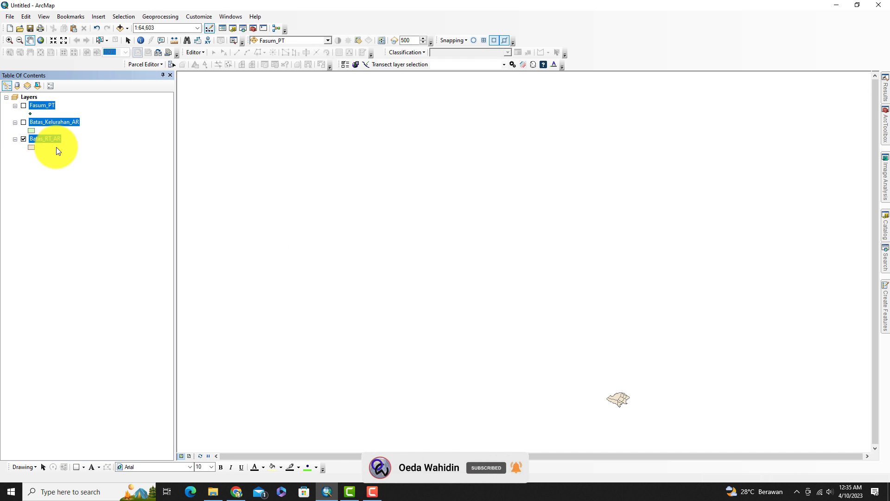
left_click(24, 139)
left_click(23, 122)
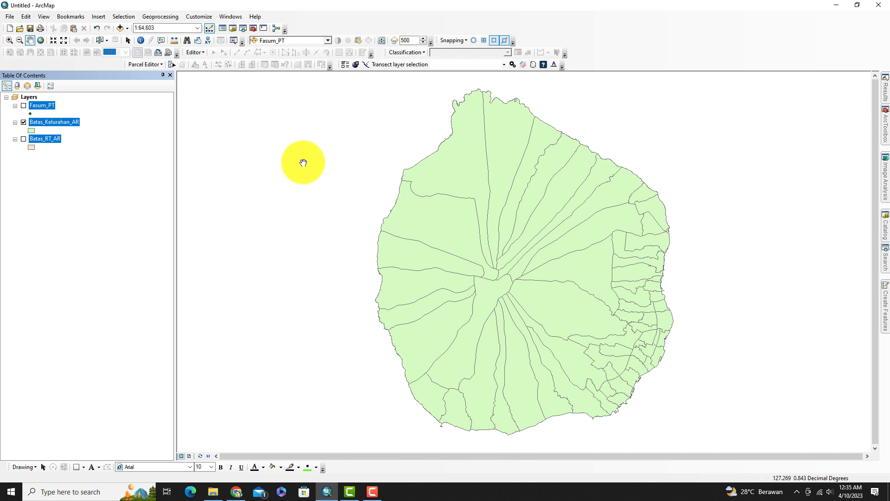
Enable labels for the Batas_Kelurahan_AR layer using NAMOBJ as the label field
right_click(66, 125)
left_click(44, 162)
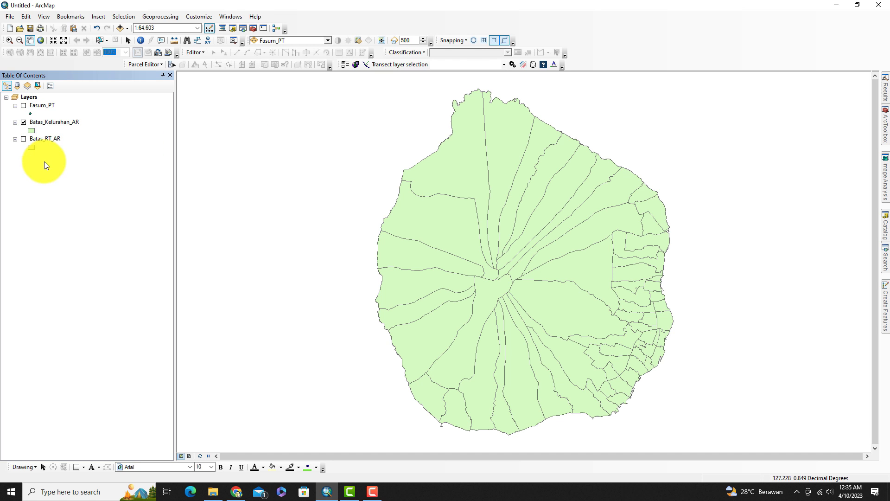
right_click(54, 122)
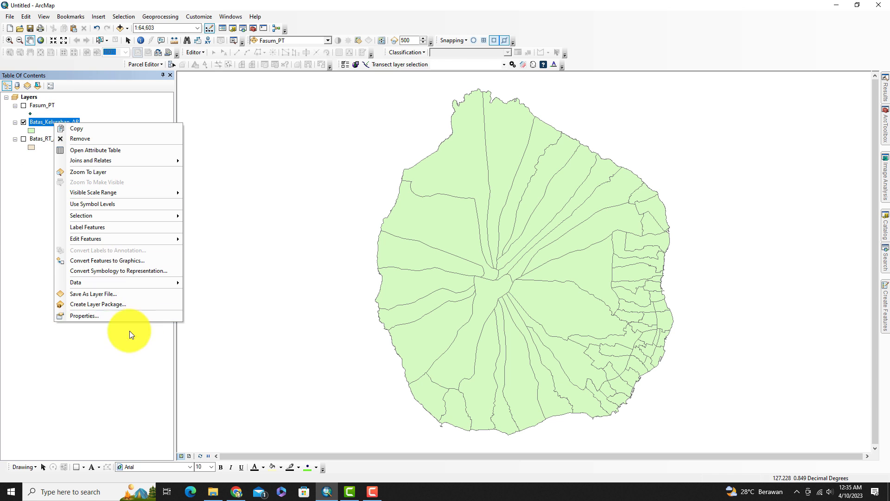
left_click(98, 317)
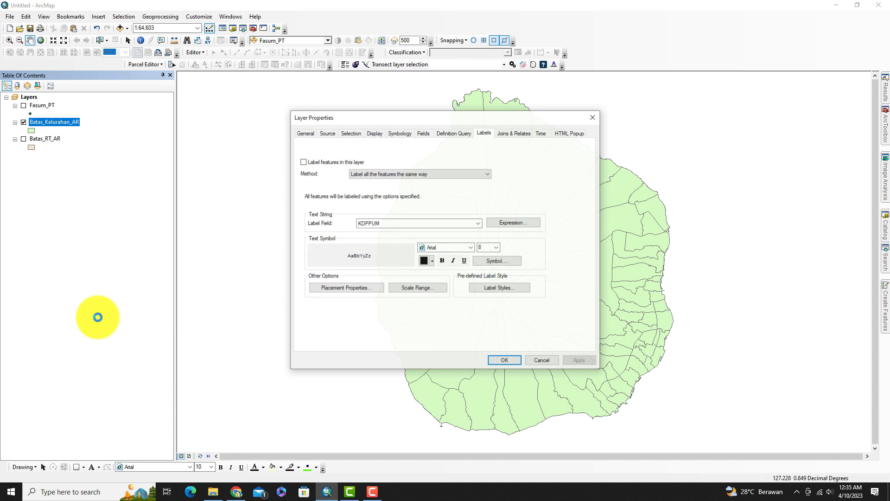
left_click(593, 117)
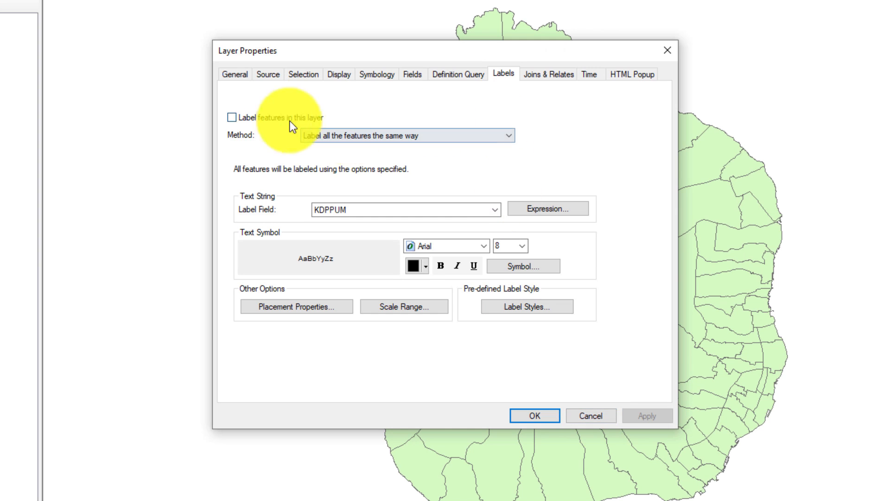
left_click(232, 118)
left_click(364, 207)
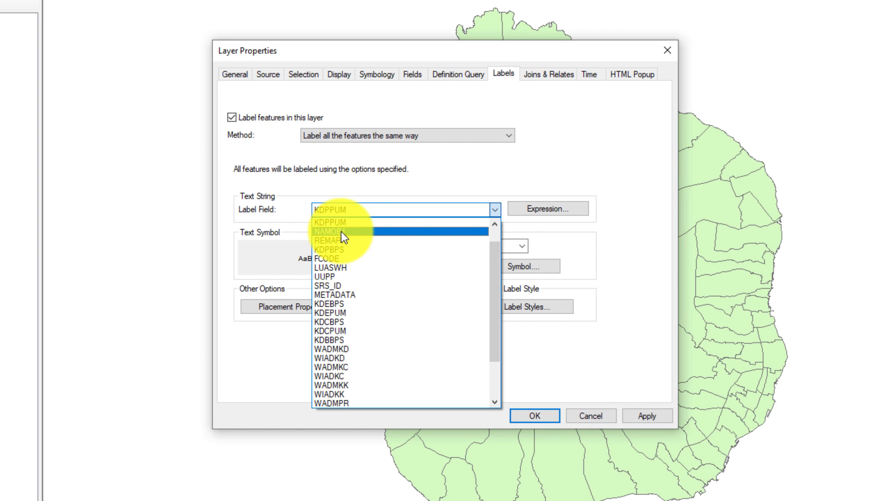
left_click(341, 231)
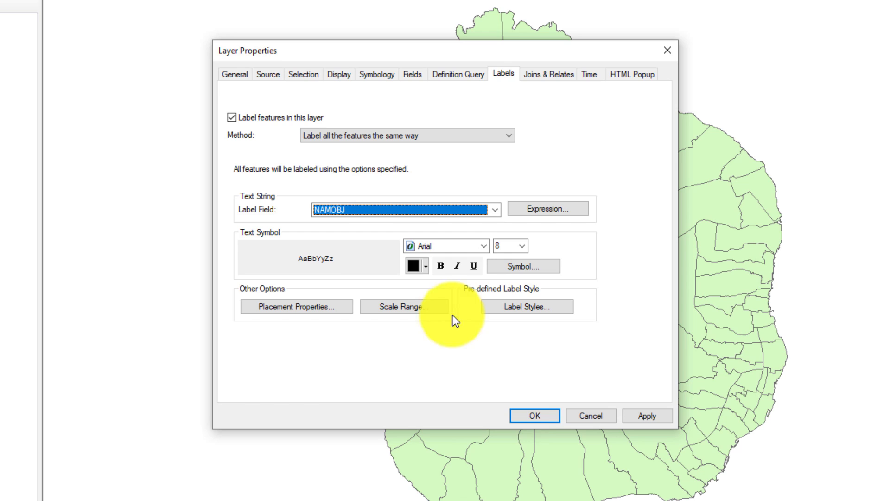
left_click(531, 416)
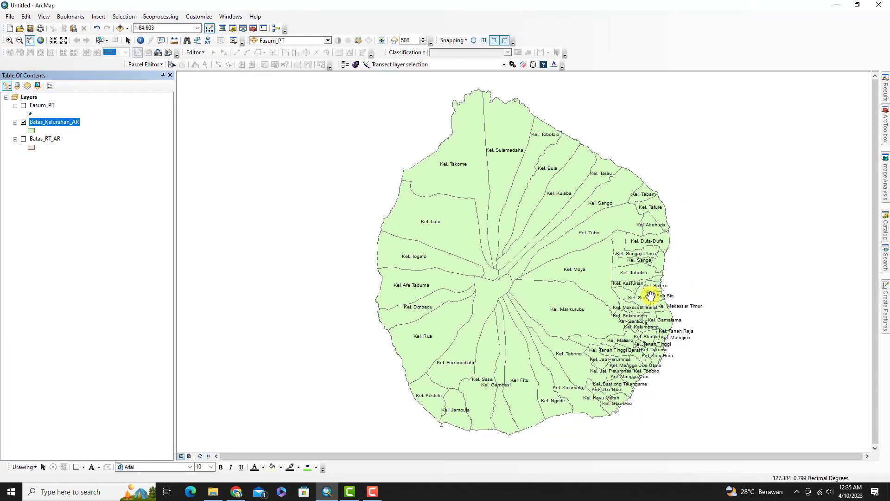
Examine the kelurahan labels in the crowded eastern part of the island at closer and wider scales
scroll(645, 317, "down", 1)
scroll(645, 317, "down", 2)
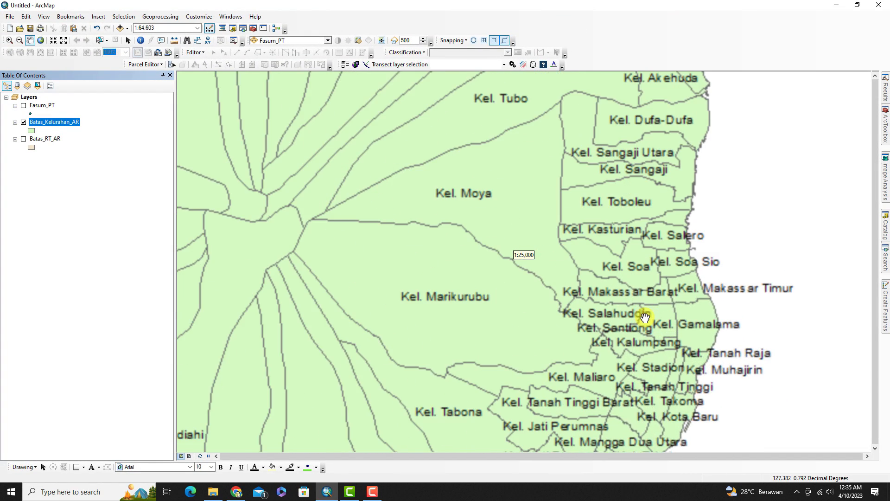
scroll(645, 317, "up", 2)
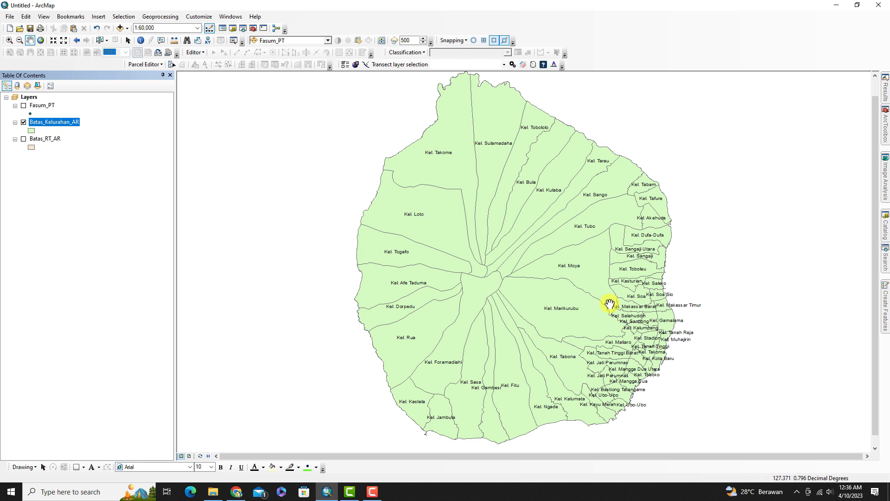
scroll(625, 292, "down", 3)
scroll(625, 293, "down", 1)
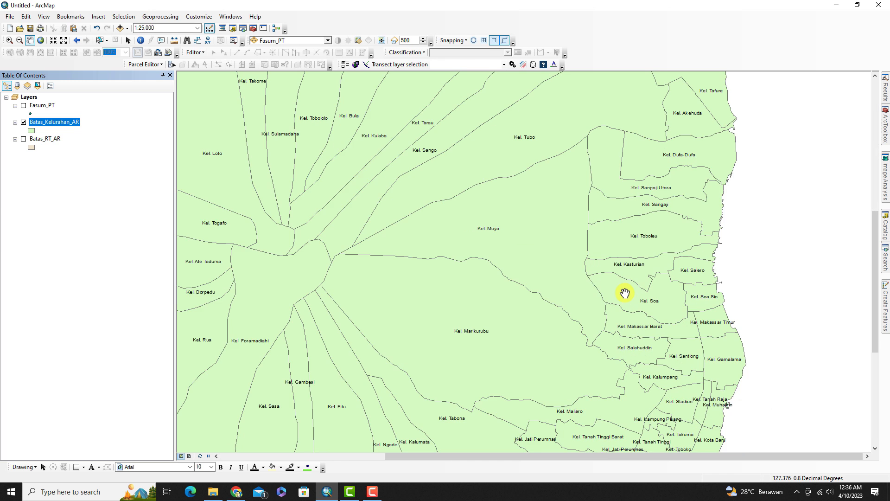
scroll(598, 288, "up", 3)
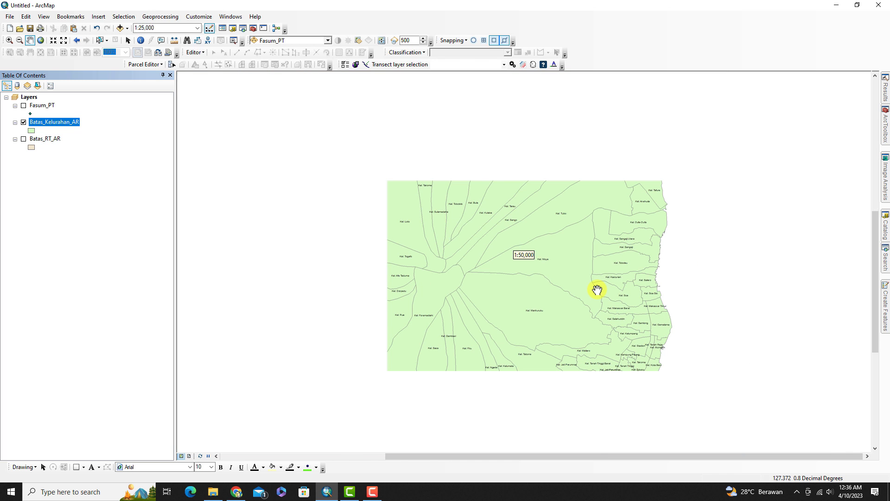
scroll(499, 281, "up", 1)
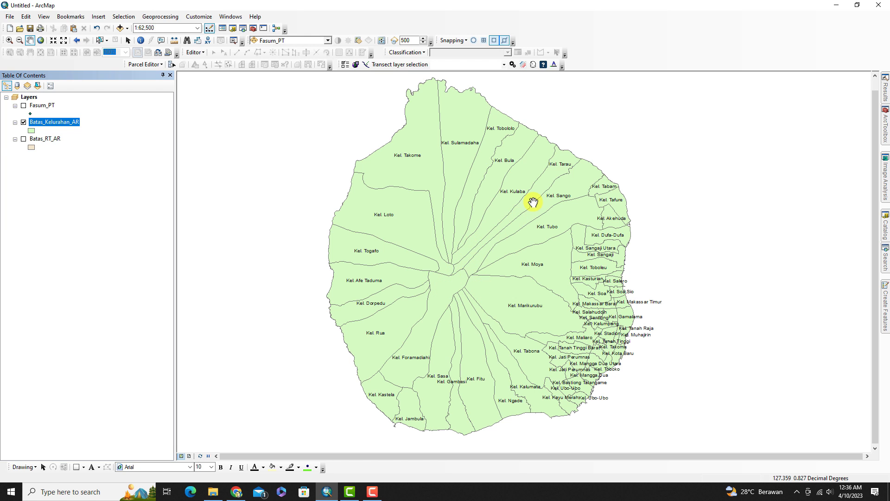
Examine the WADMKC column in the Batas_Kelurahan_AR attribute table, then close the table
right_click(63, 121)
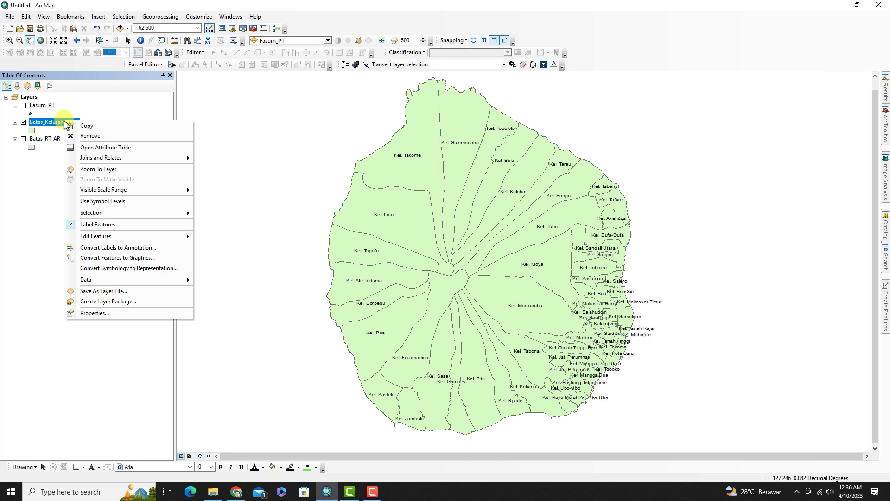
left_click(93, 148)
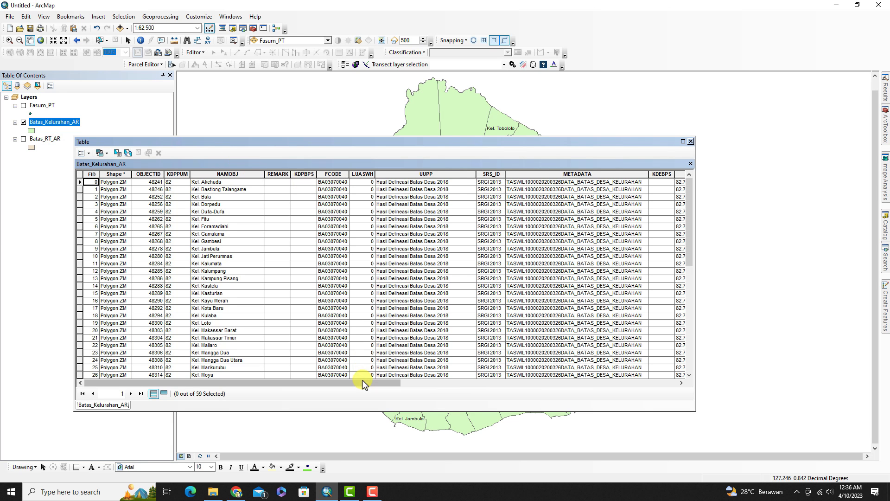
left_click_drag(363, 380, 565, 388)
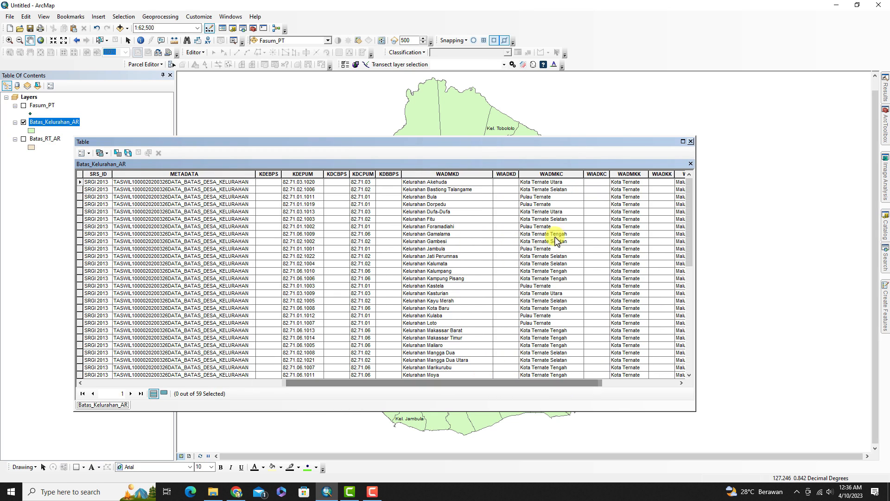
right_click(555, 173)
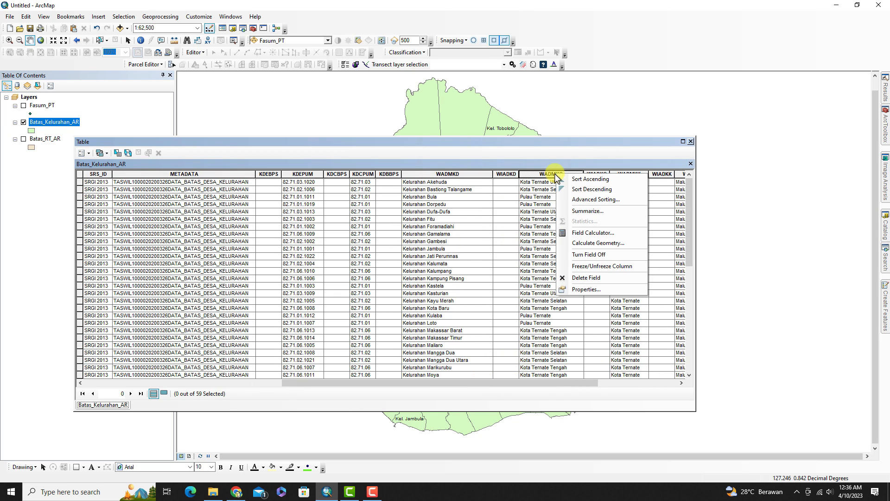
left_click(535, 193)
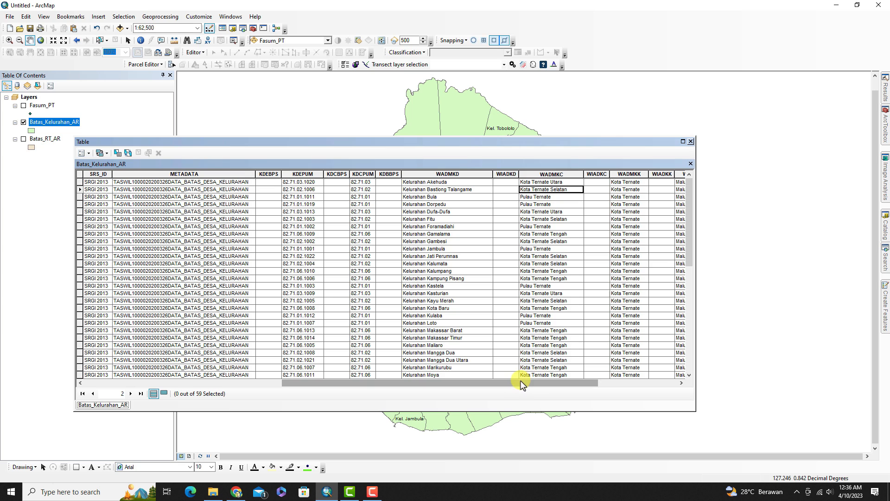
left_click_drag(520, 380, 540, 380)
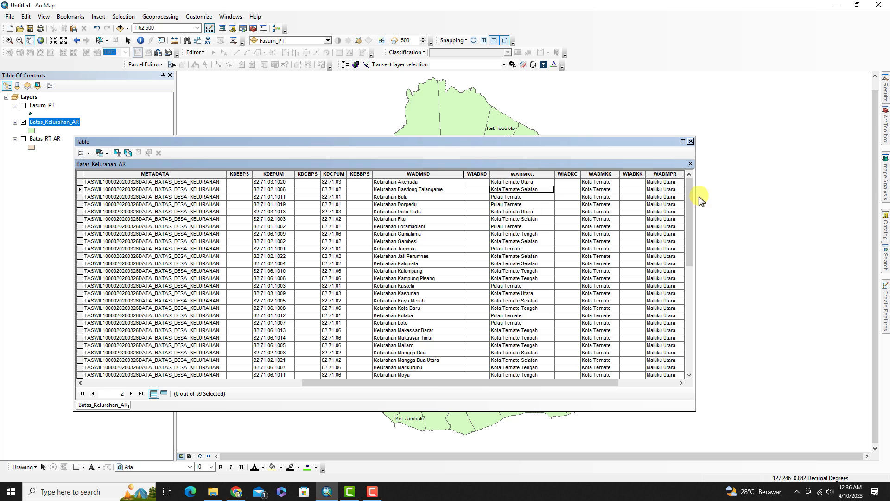
left_click(692, 142)
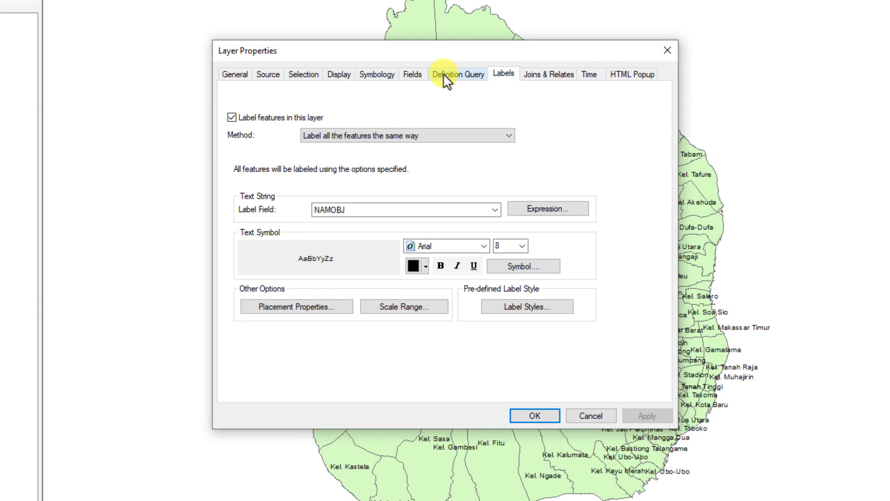
Symbolize the Batas_Kelurahan_AR layer by unique values of the WADMKC field, adding all values
left_click(377, 74)
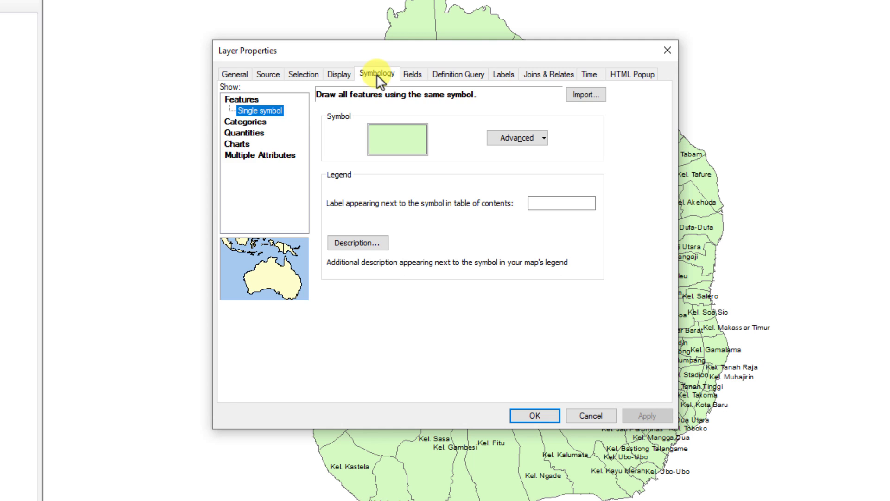
left_click(255, 123)
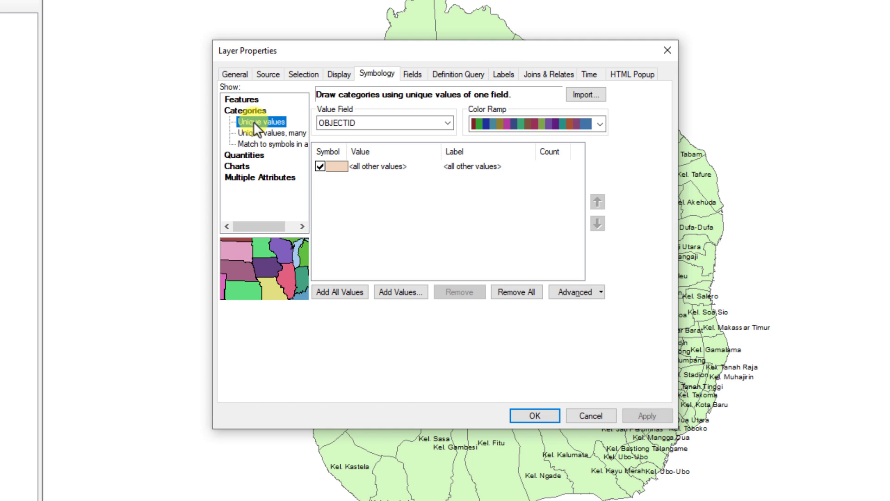
left_click(392, 124)
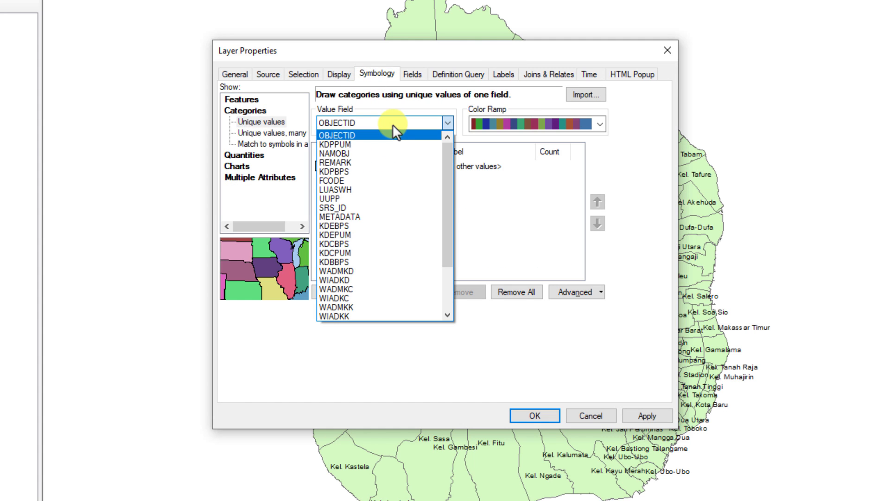
scroll(398, 194, "down", 3)
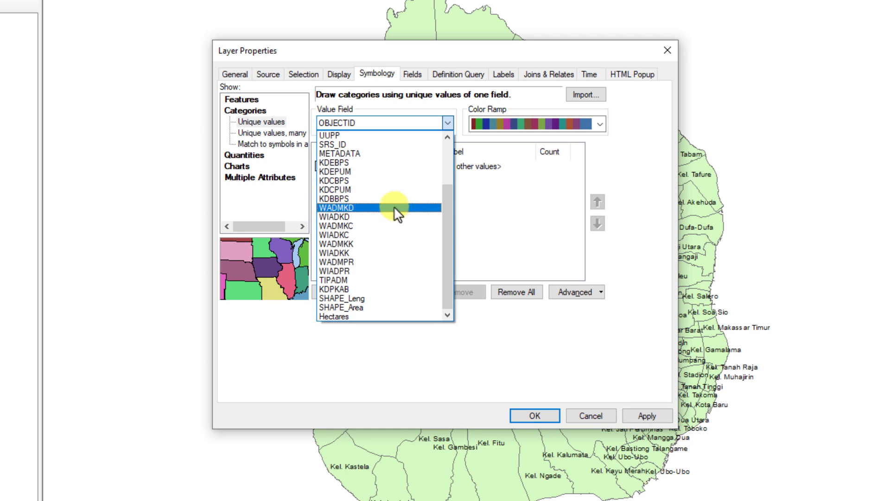
left_click(361, 226)
left_click(342, 291)
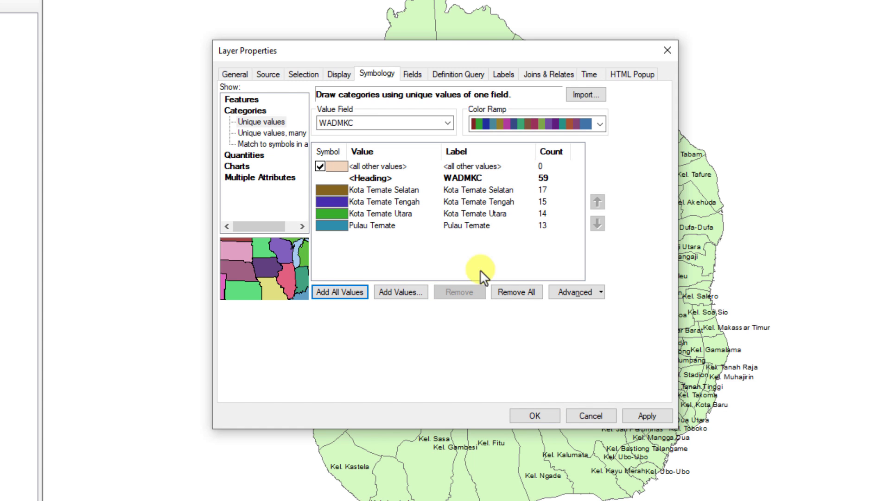
left_click(549, 415)
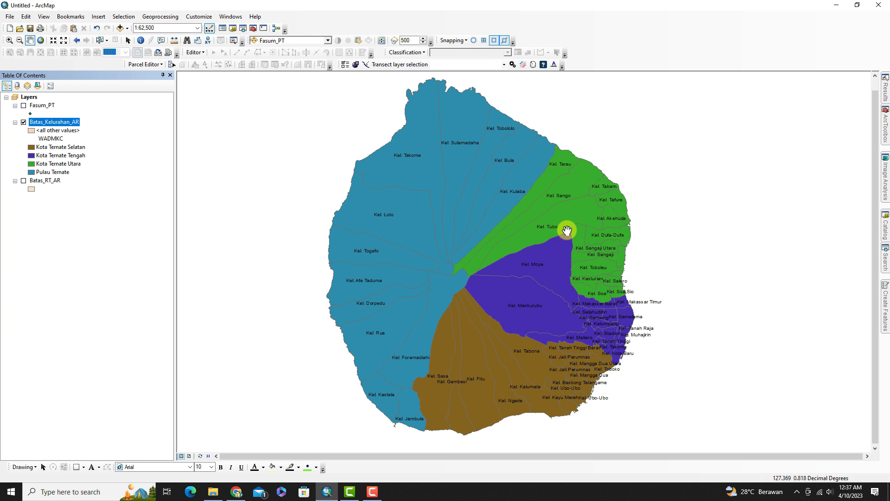
Set the label field of the Batas_Kelurahan_AR layer to NAMOBJ in its properties and accept the settings
right_click(49, 124)
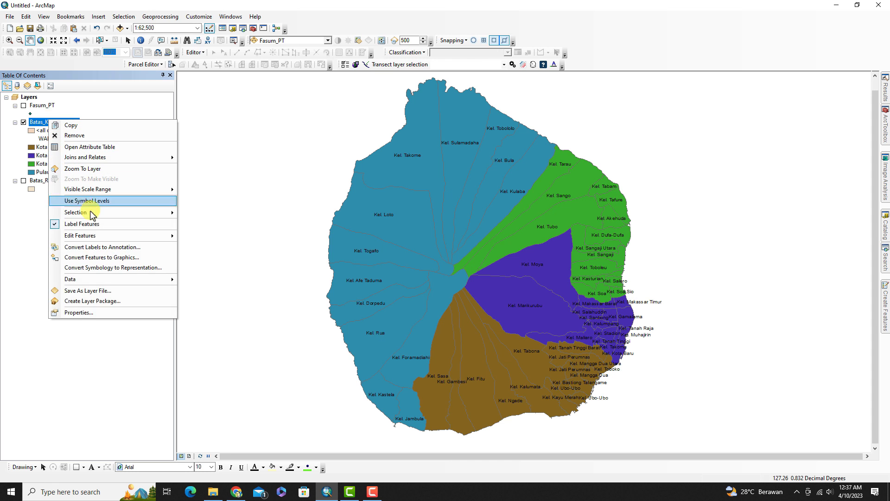
left_click(328, 228)
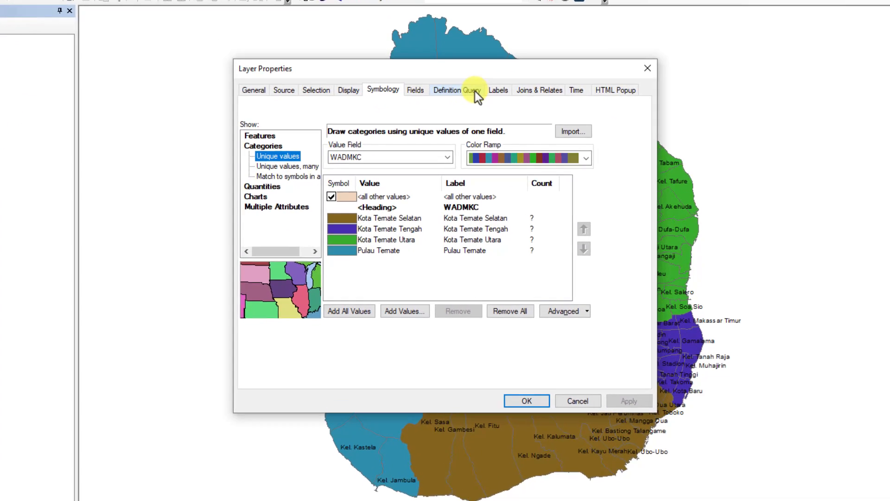
left_click(484, 133)
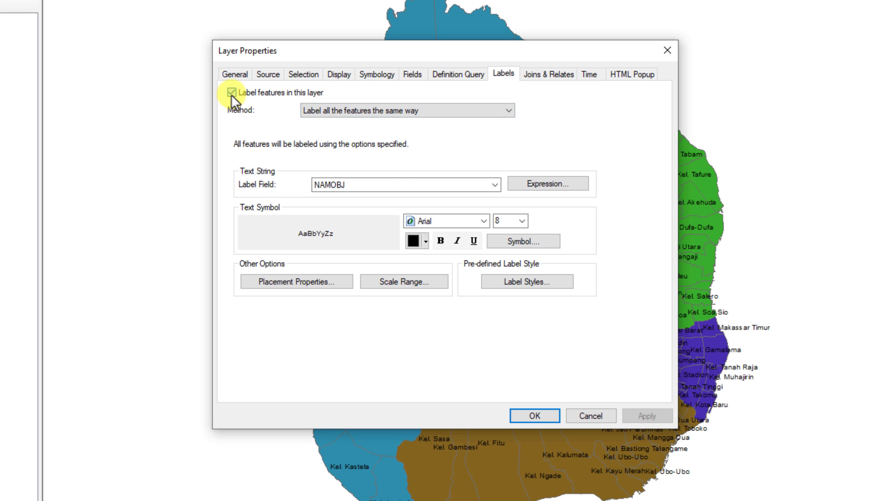
left_click(356, 184)
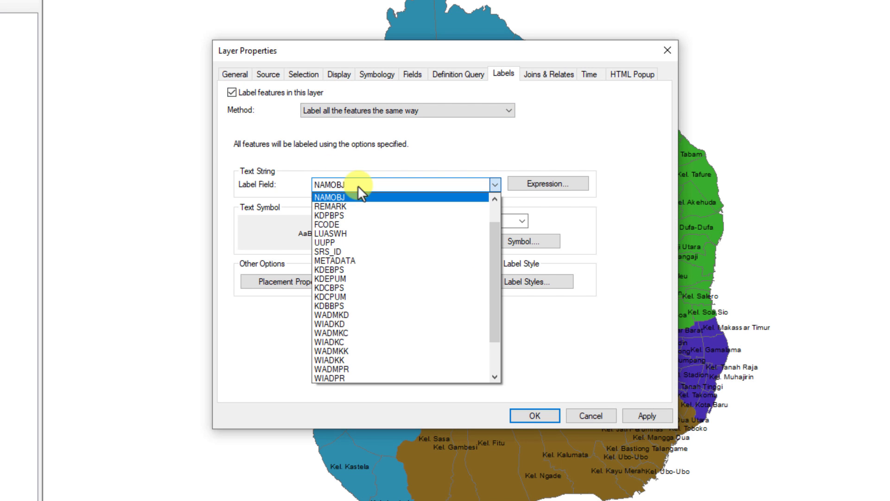
left_click(344, 196)
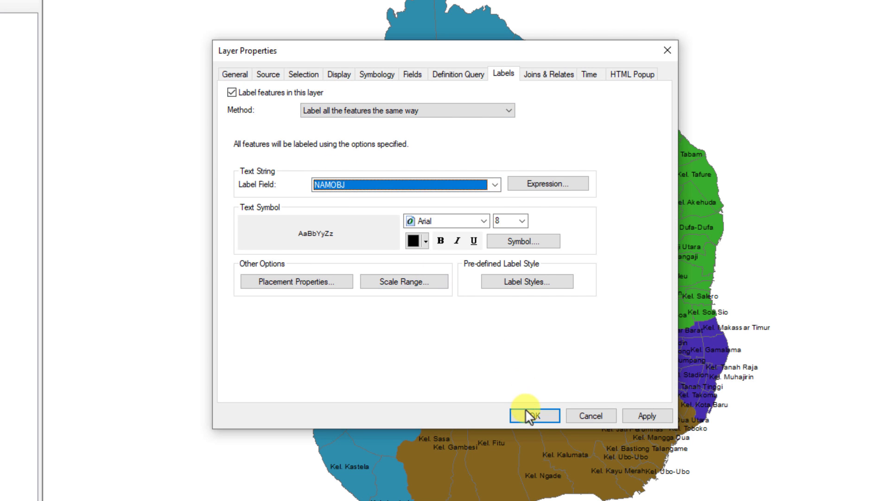
left_click(528, 414)
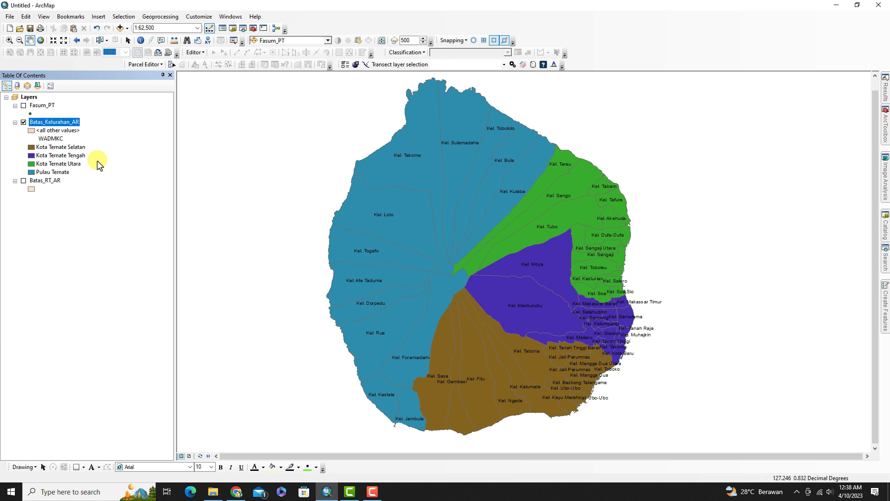
Set the Batas_Kelurahan_AR labeling method to define classes of features and label each class differently, with the Default class selected
right_click(60, 121)
left_click(85, 313)
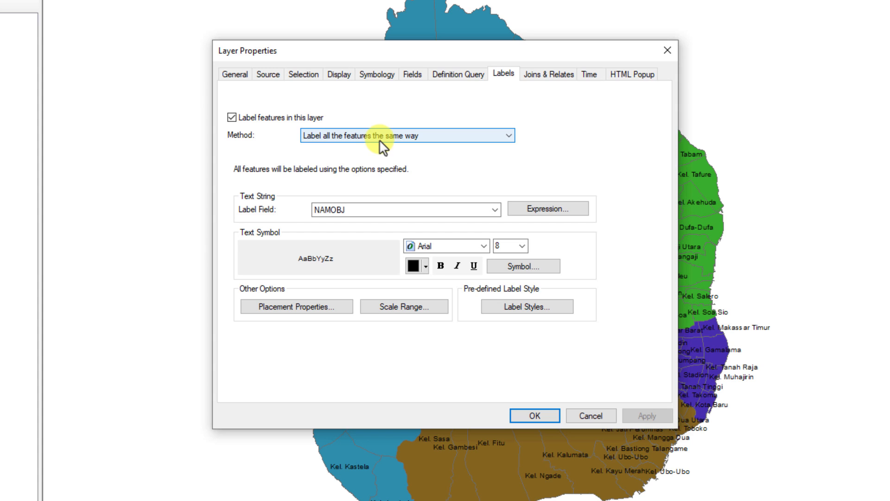
left_click(450, 137)
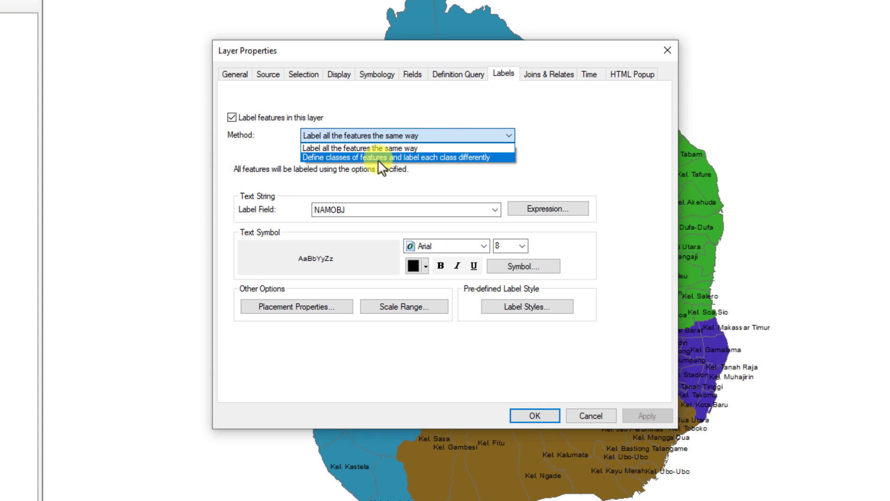
left_click(500, 158)
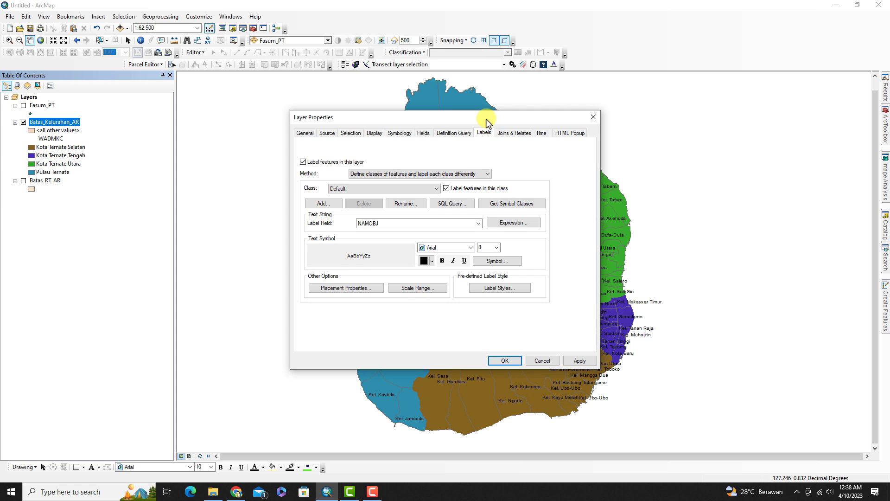
left_click_drag(482, 121, 739, 124)
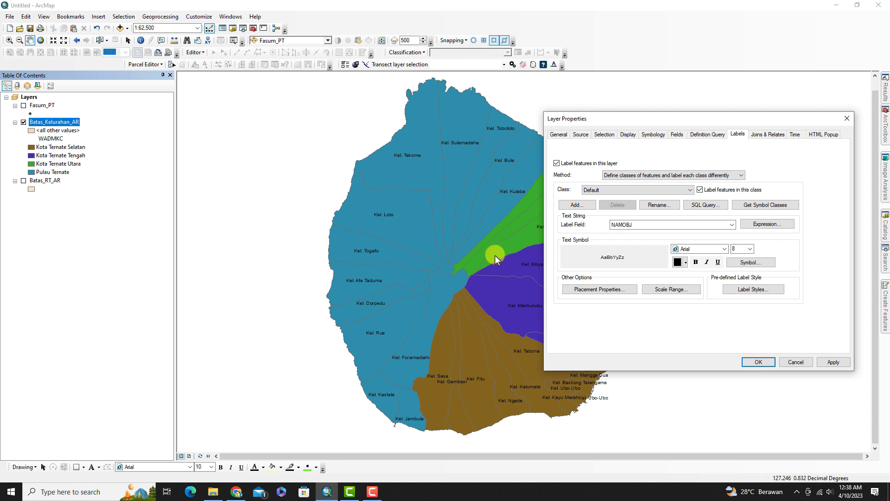
left_click(615, 191)
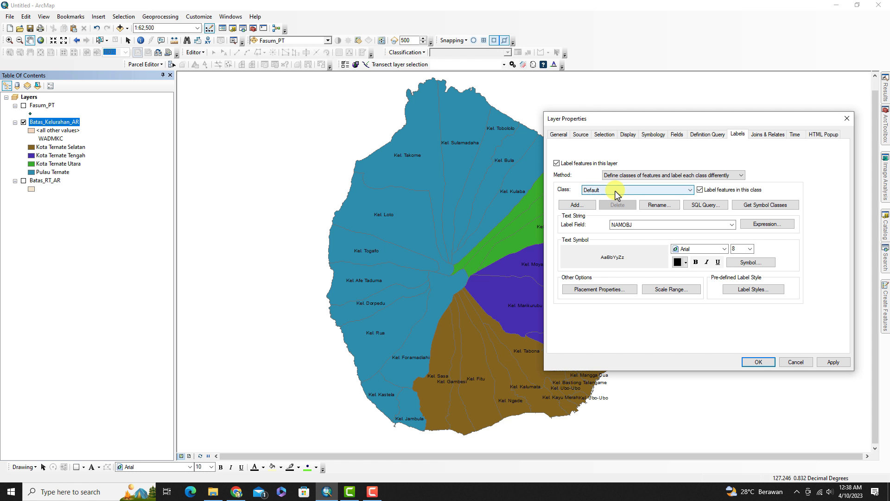
left_click(590, 202)
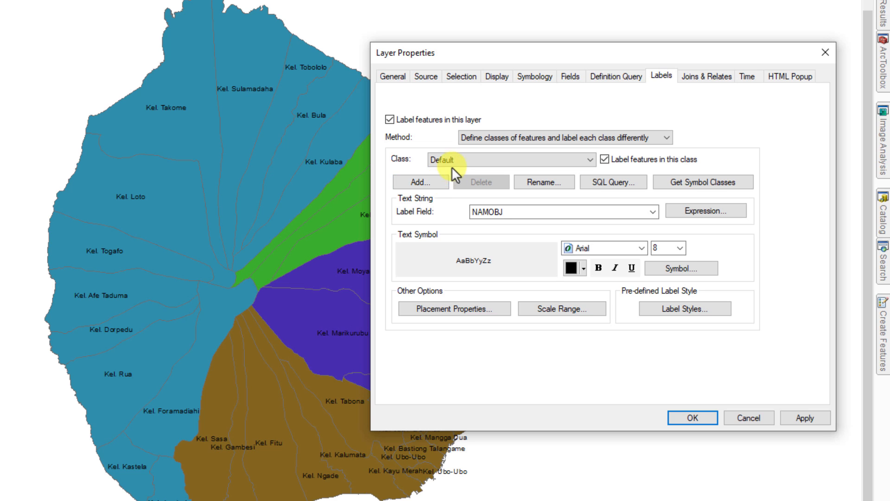
Add a new label class named Selatan
left_click(421, 183)
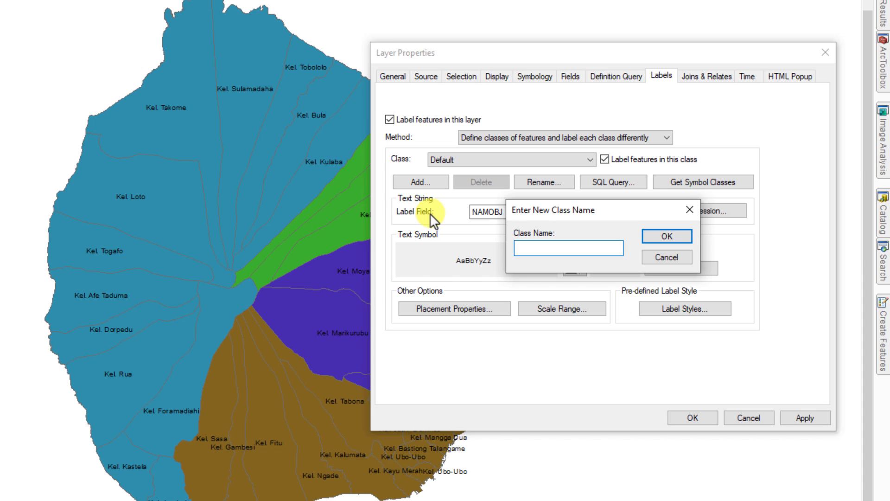
type("sELATI")
key("BackSpace")
key("BackSpace")
key("BackSpace")
key("BackSpace")
key("BackSpace")
key("BackSpace")
type("Selatan")
left_click(658, 237)
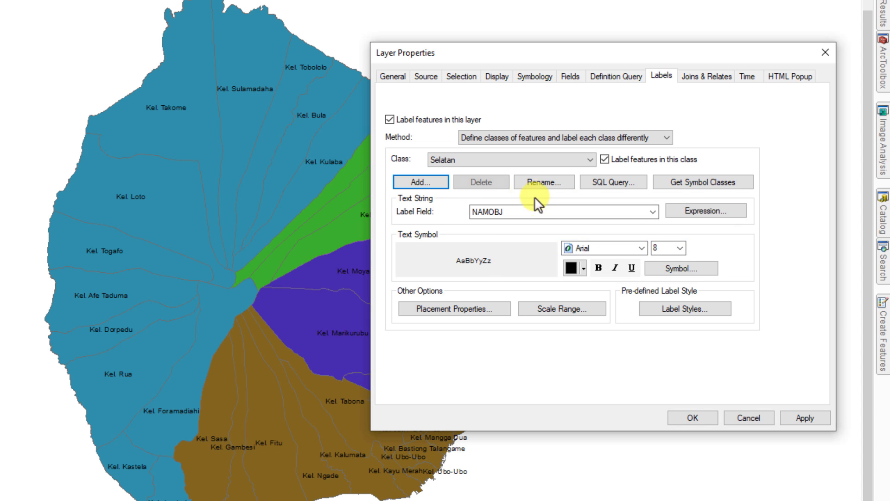
Restrict the Selatan label class with the SQL query "WADMKC" = 'Kota Ternate Selatan'
left_click(479, 161)
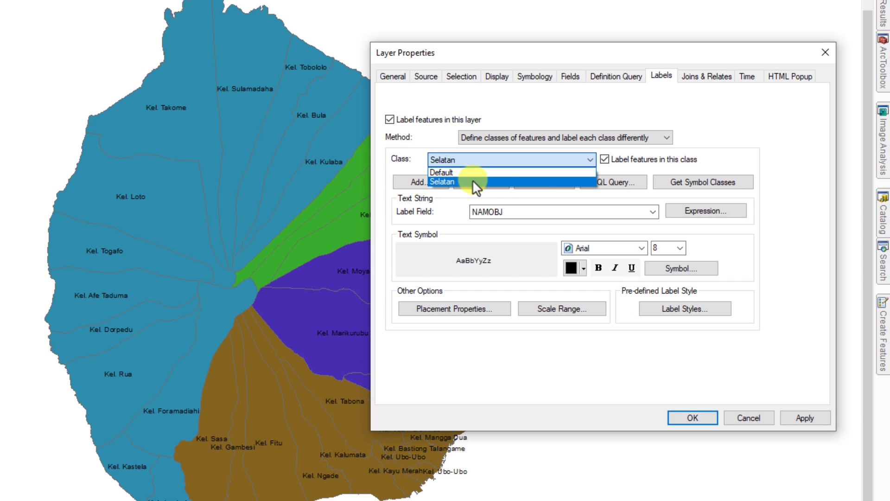
left_click(472, 181)
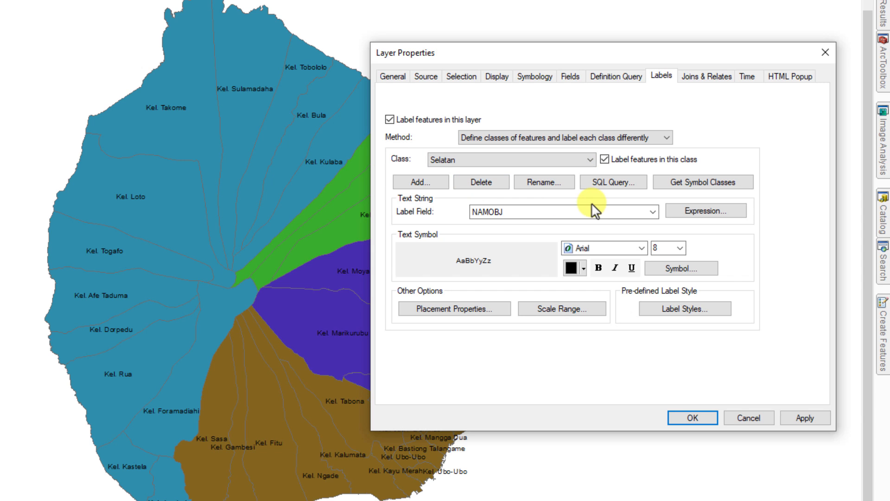
left_click(623, 183)
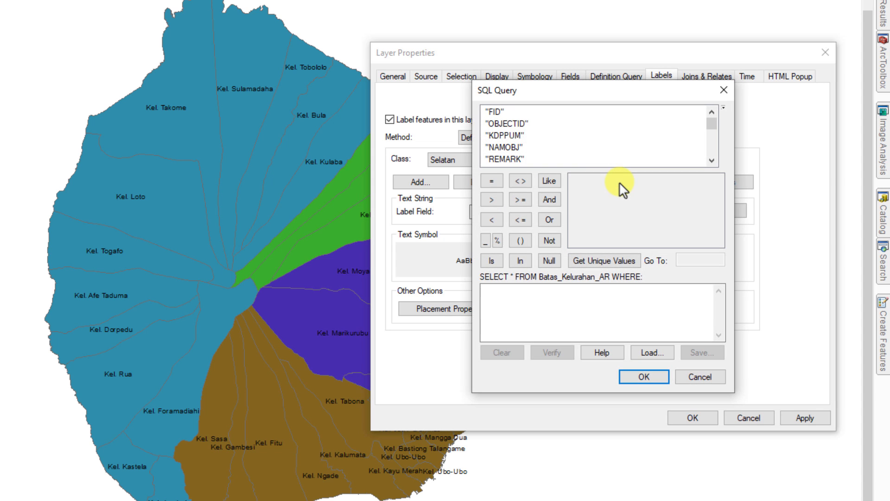
scroll(512, 124, "down", 5)
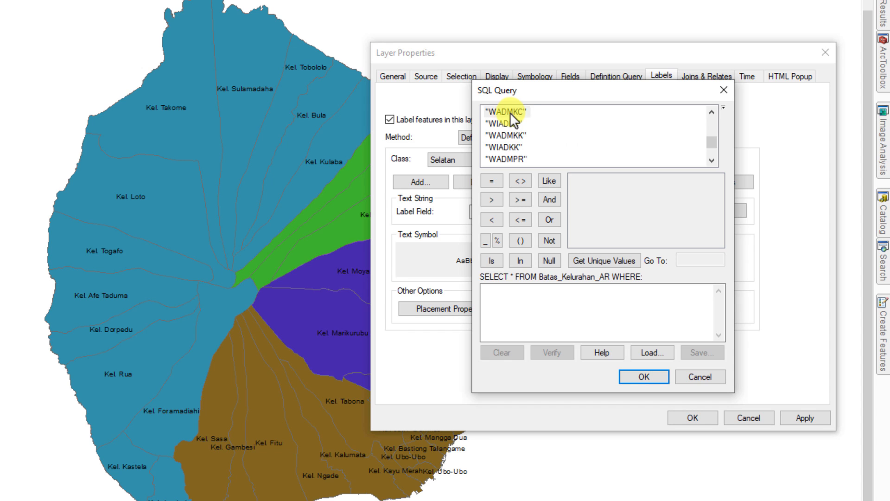
double_click(511, 113)
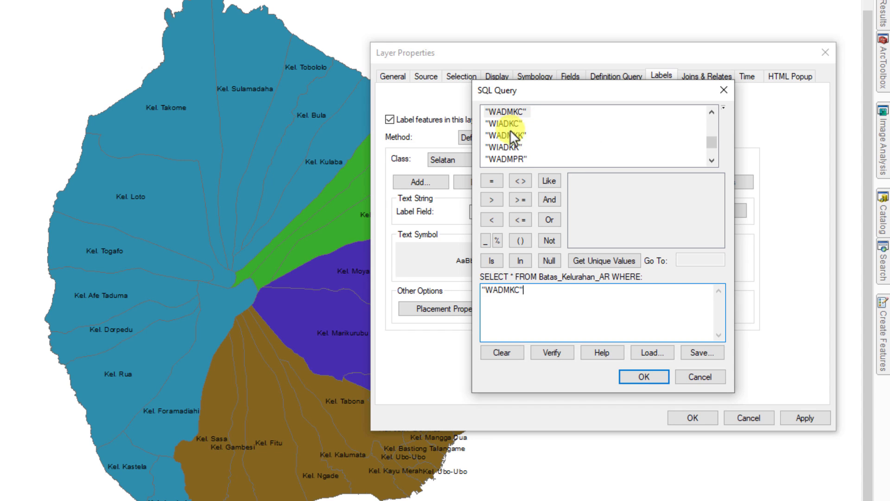
left_click(493, 181)
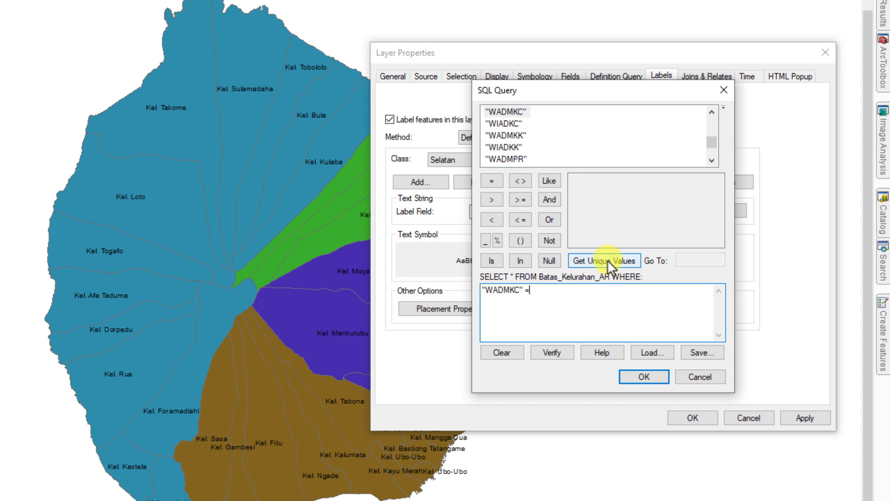
left_click(620, 262)
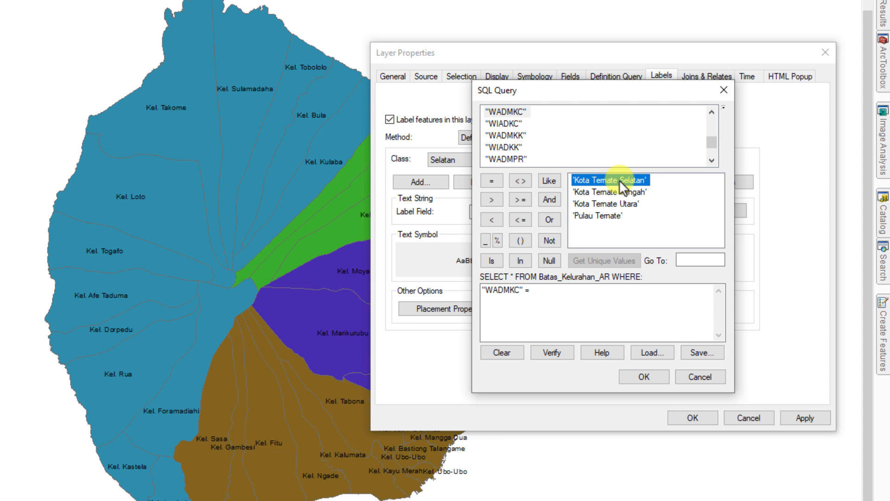
double_click(620, 180)
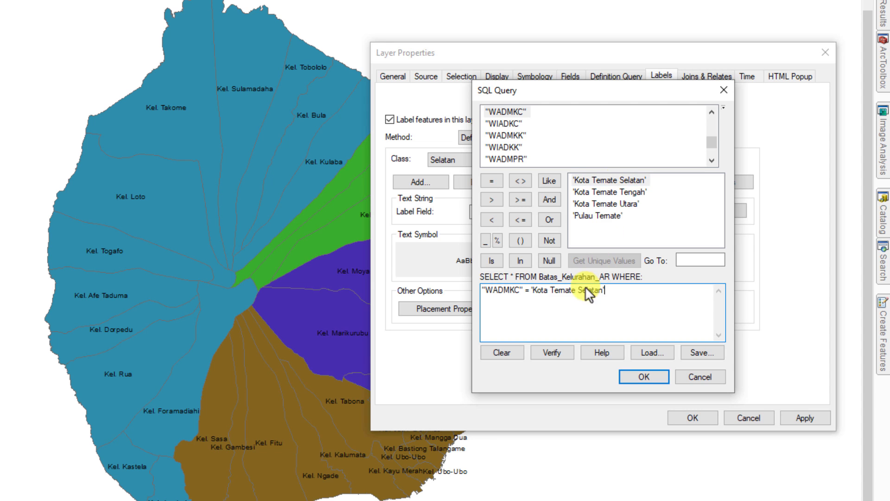
left_click(644, 377)
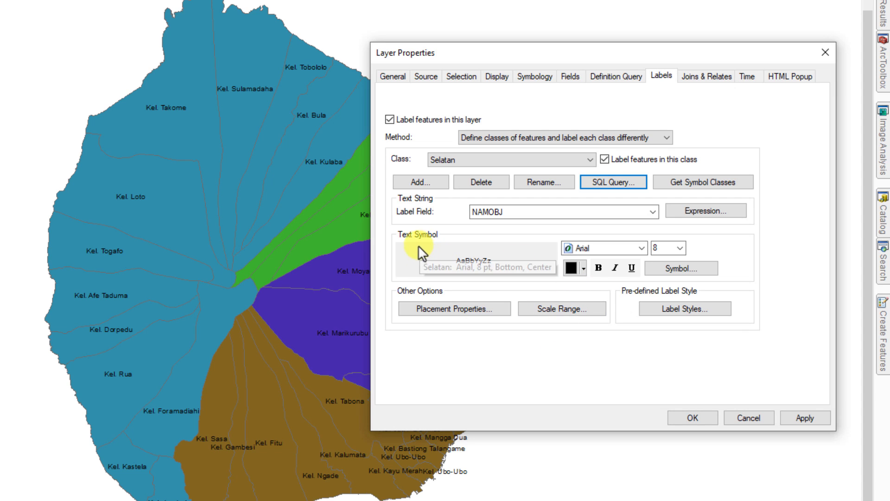
Set the Selatan label text to size 8 in dark red
left_click(681, 247)
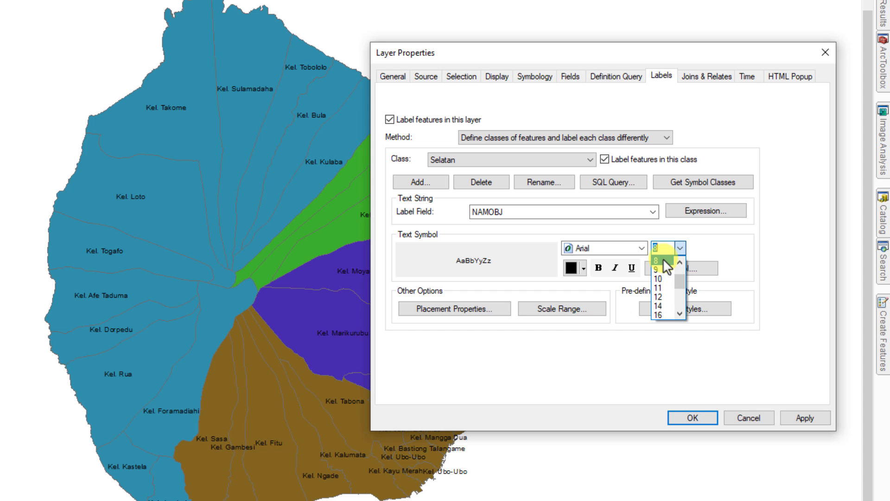
left_click(662, 259)
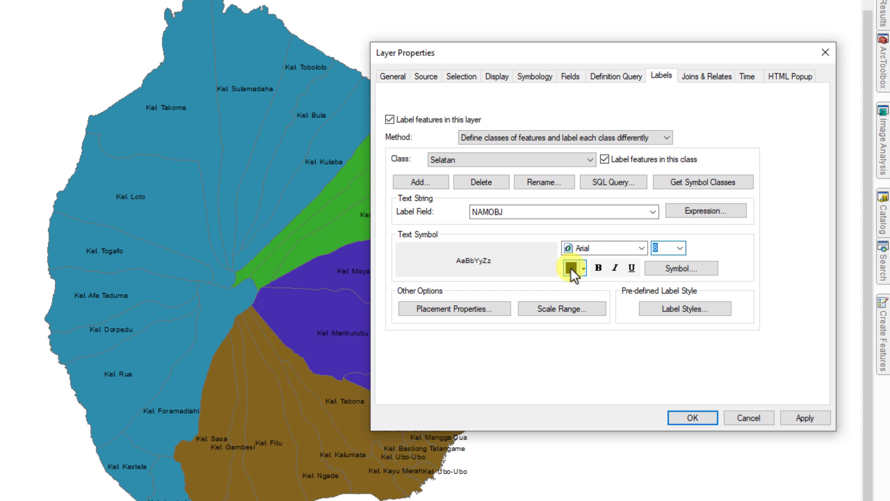
left_click(570, 267)
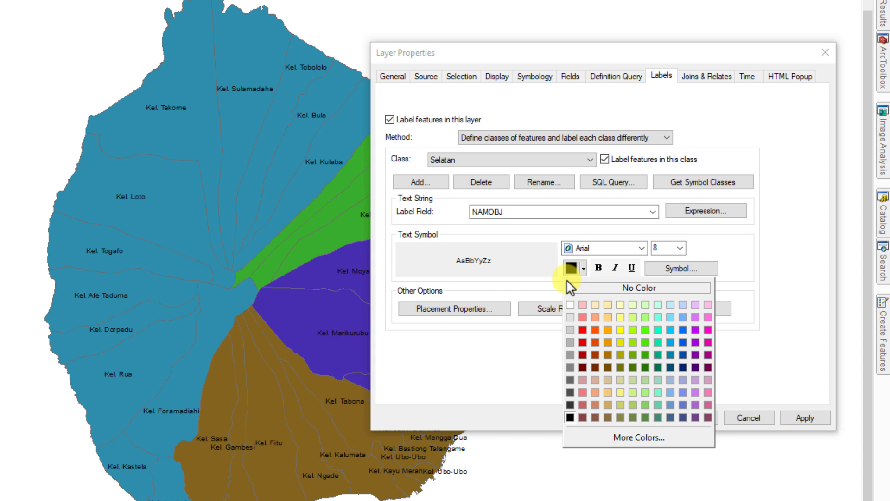
left_click(581, 366)
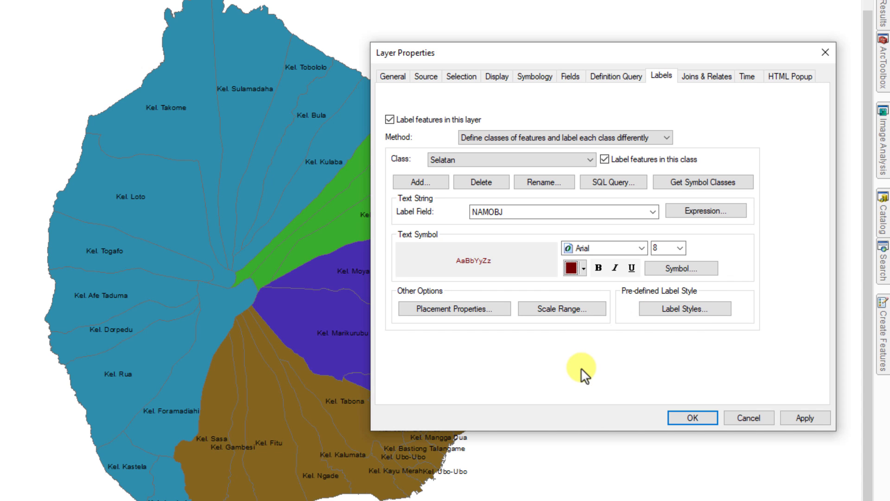
Give the Selatan label text a halo mask with a white outline color, make it bold, and apply the style
left_click(682, 268)
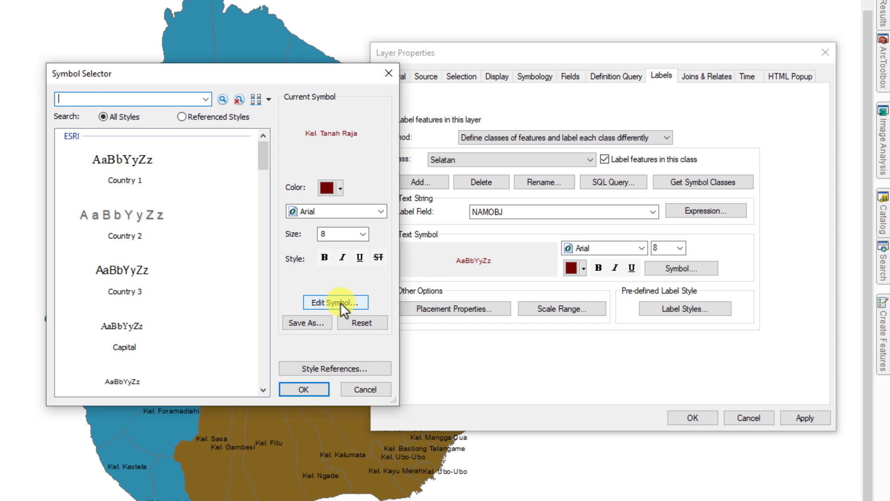
left_click(340, 302)
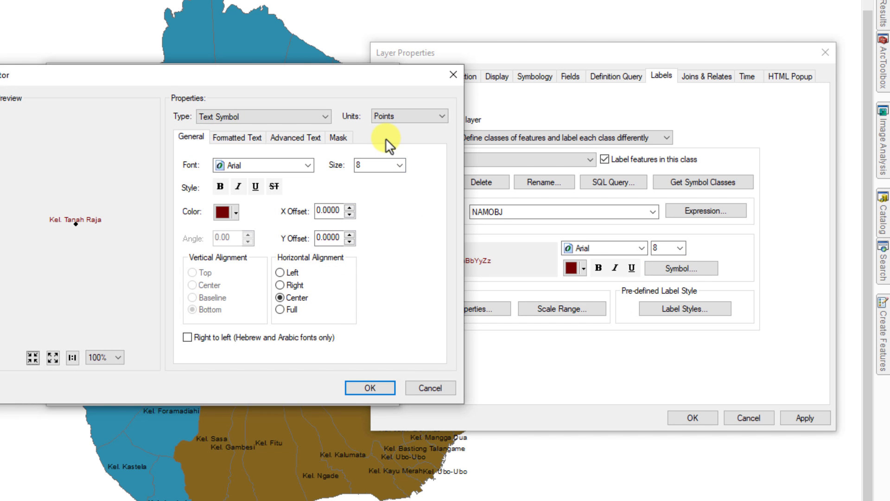
left_click(342, 138)
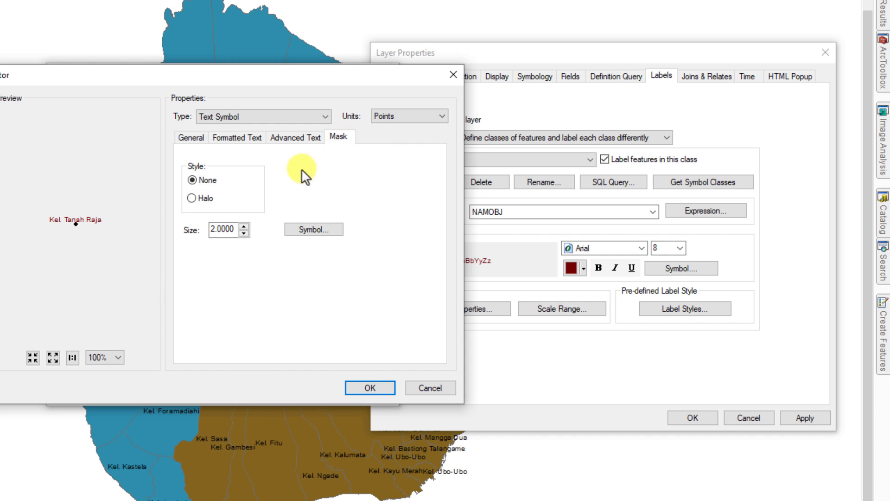
left_click(191, 199)
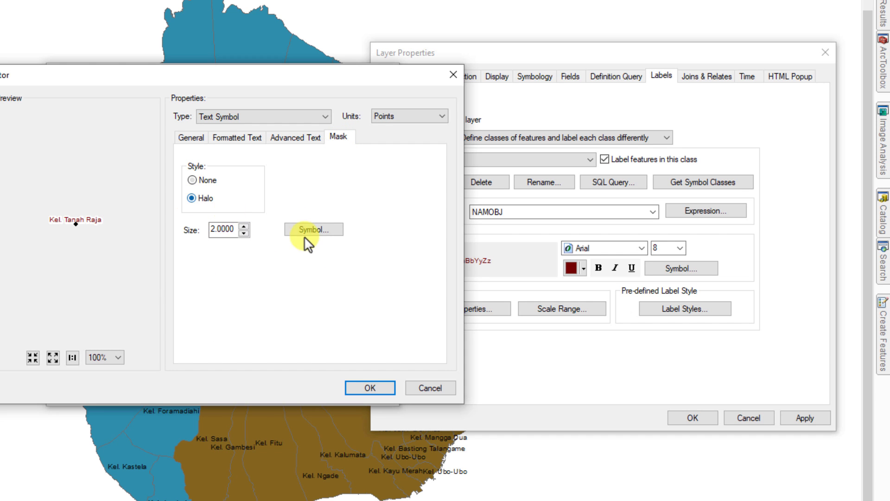
left_click(313, 229)
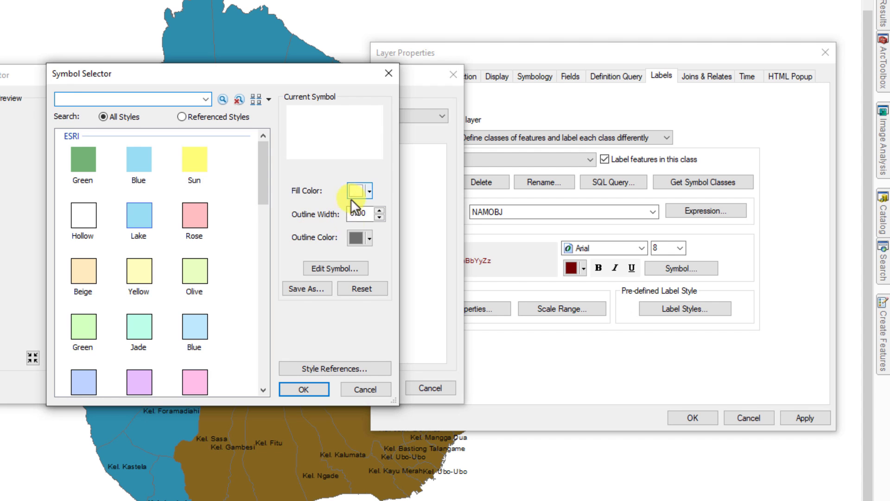
left_click(359, 237)
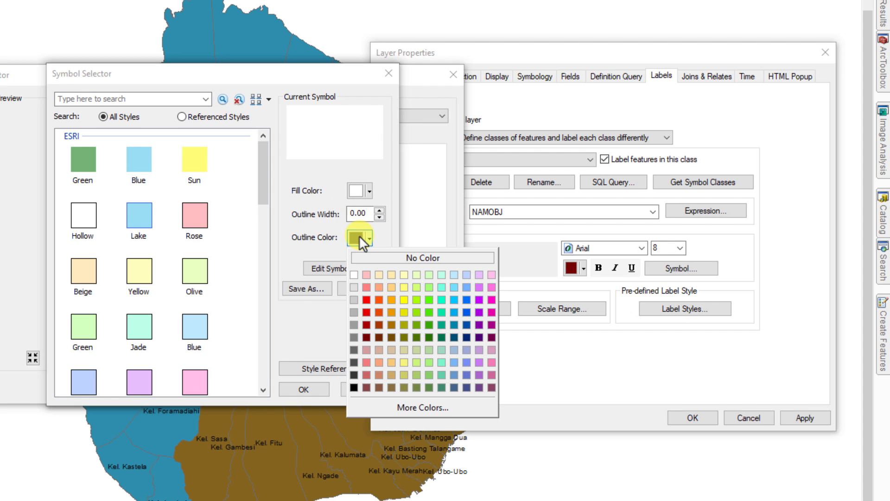
left_click(352, 275)
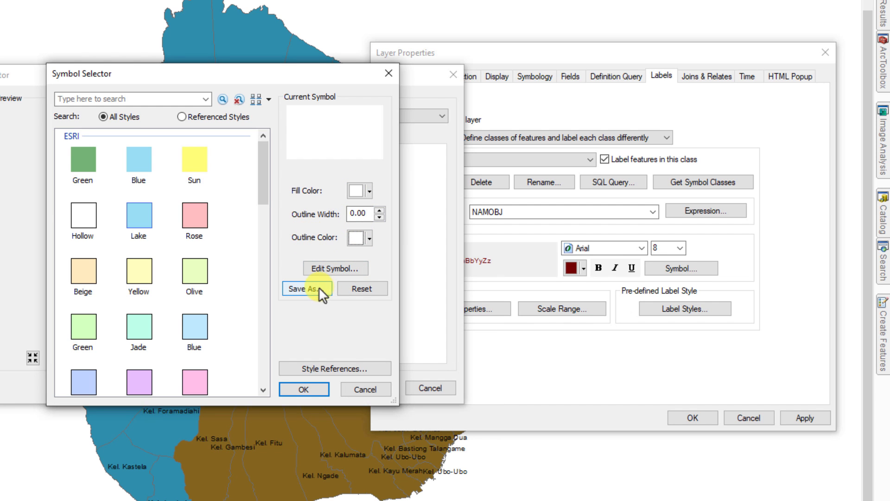
left_click(306, 389)
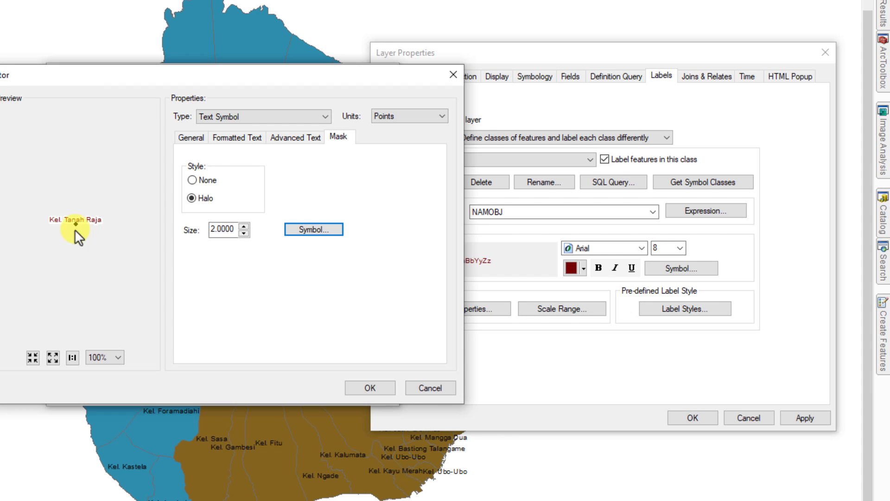
left_click(374, 388)
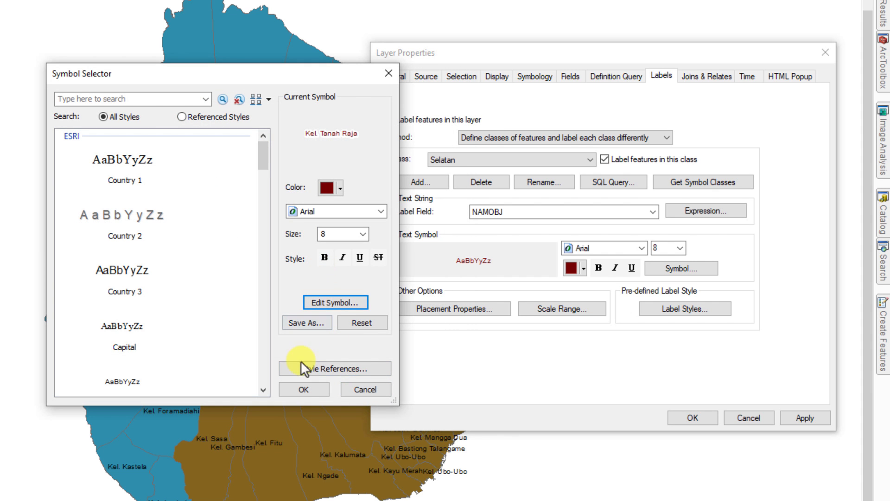
left_click(302, 389)
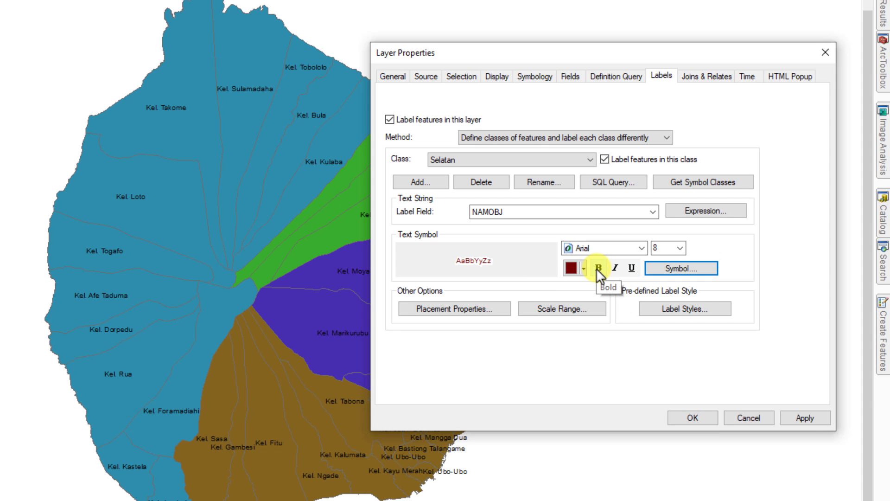
left_click(597, 268)
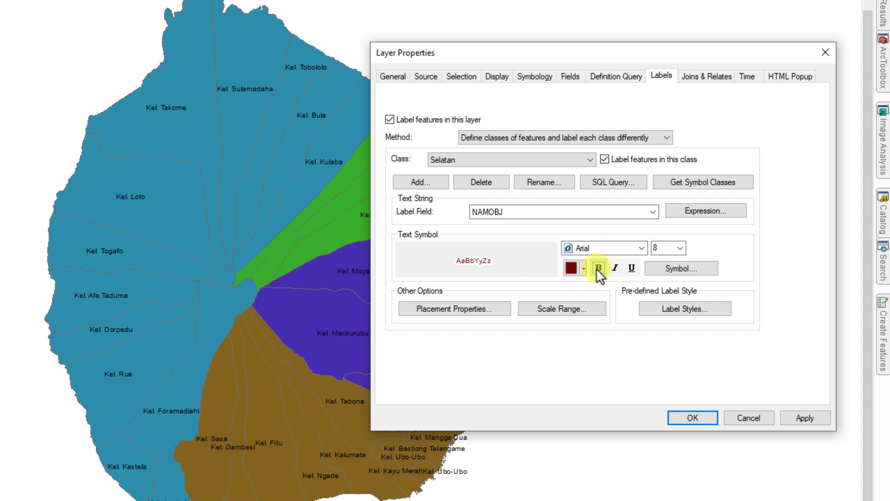
left_click(799, 419)
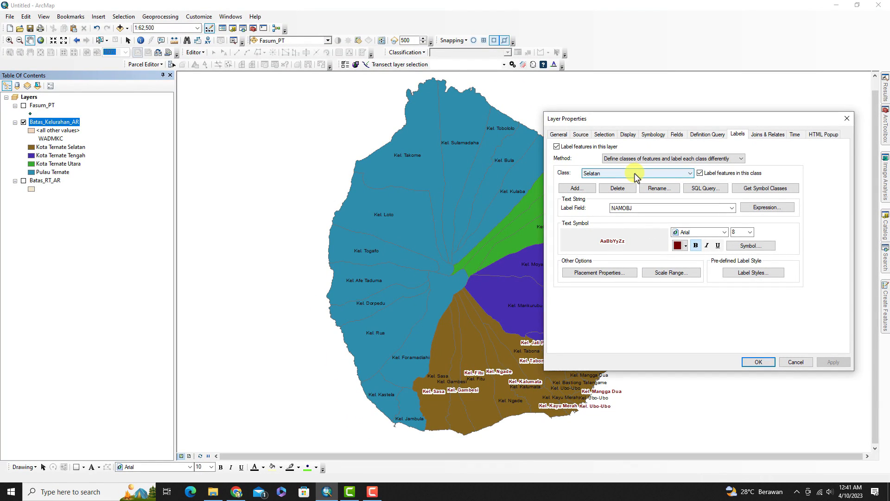
Delete the Default label class and add a new label class named Tengah
left_click(637, 178)
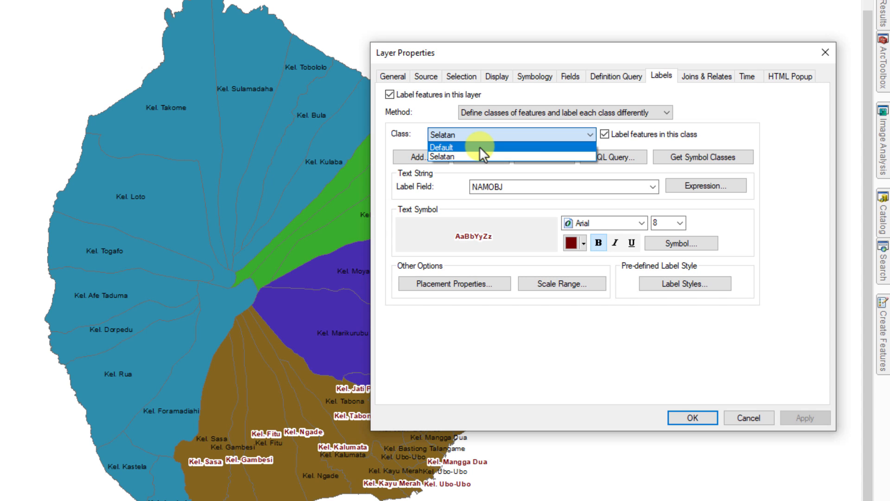
left_click(479, 147)
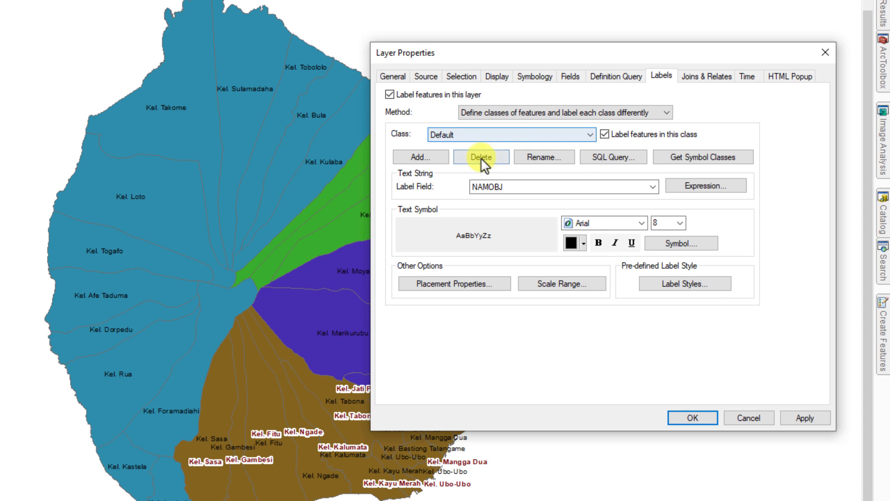
left_click(481, 157)
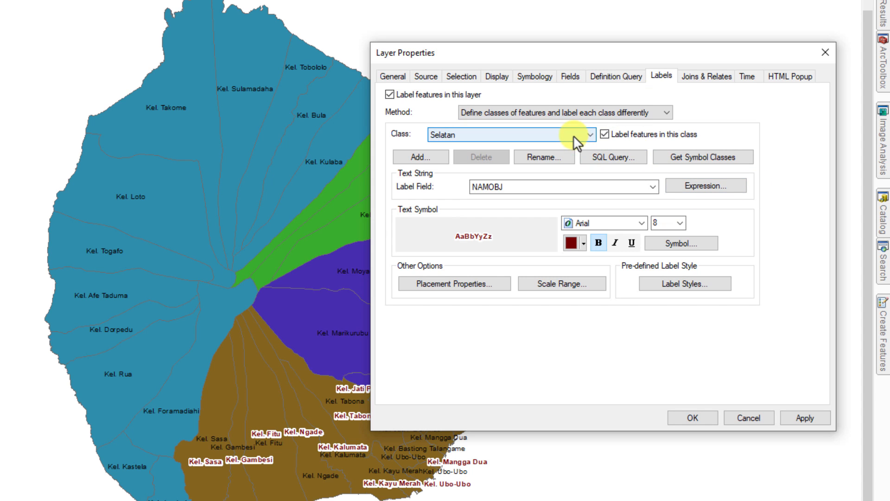
left_click(412, 157)
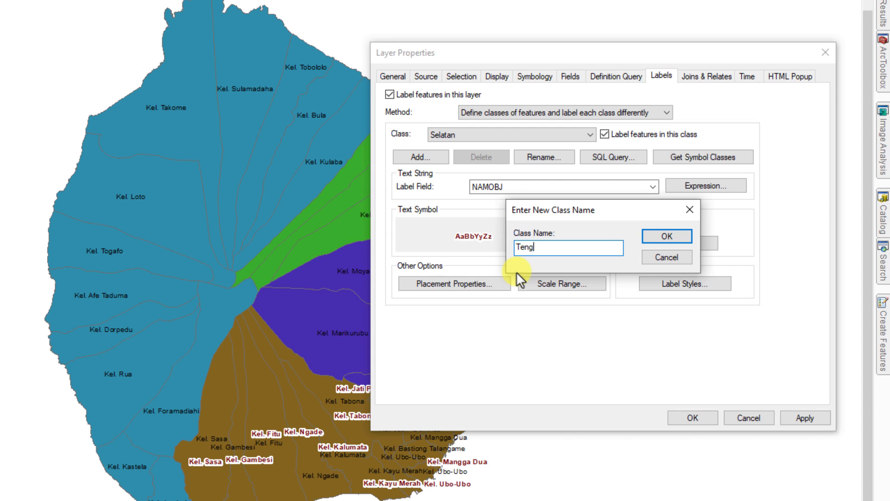
left_click(656, 236)
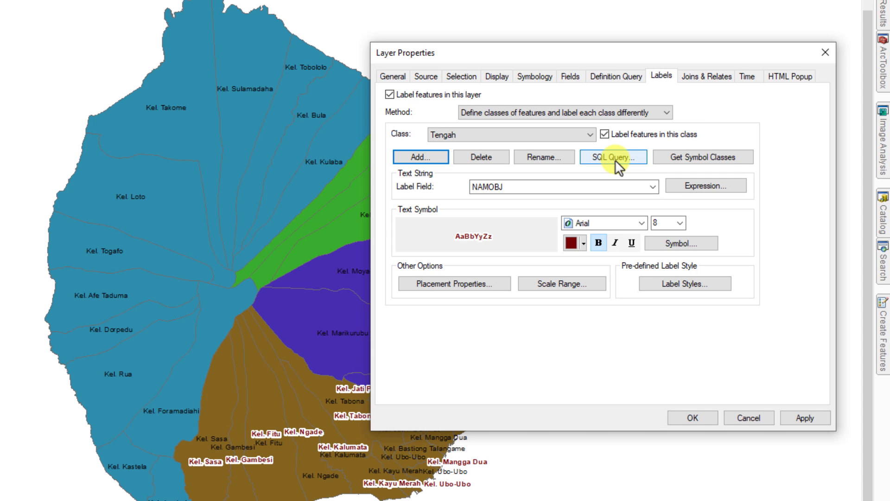
Restrict the Tengah label class with the SQL query "WADMKC" = 'Kota Ternate Tengah'
left_click(615, 160)
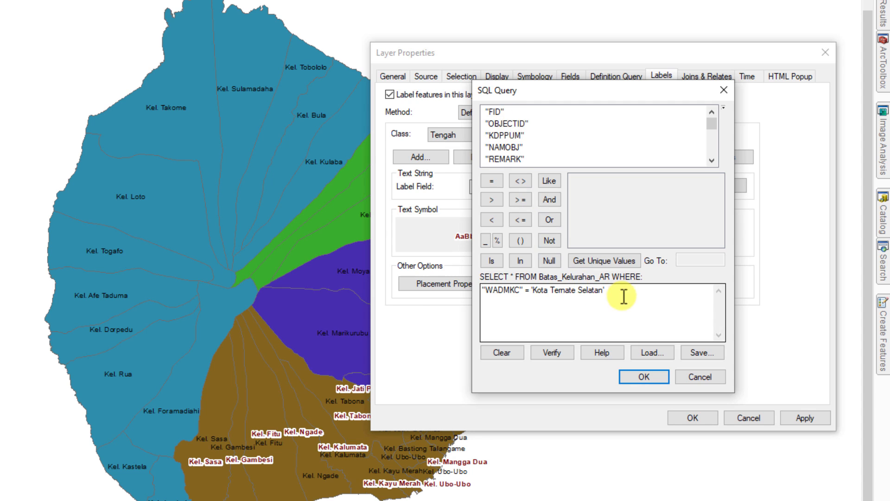
left_click_drag(623, 296, 470, 280)
scroll(512, 141, "down", 2)
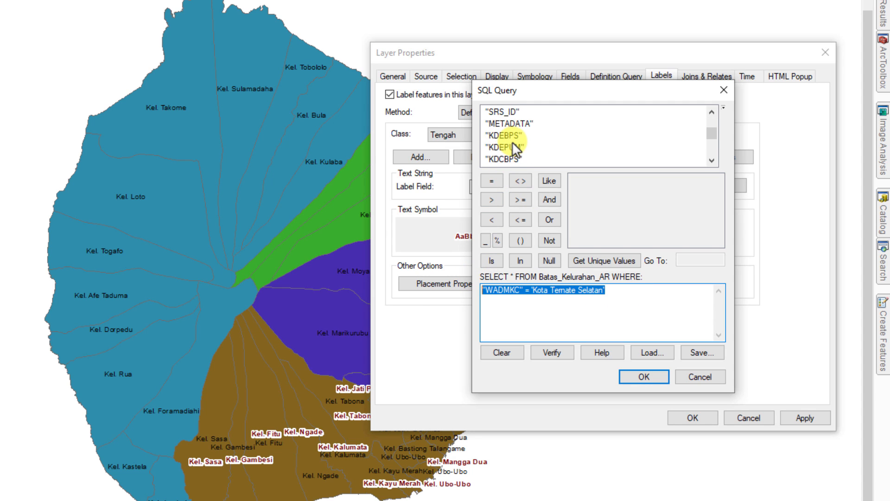
scroll(512, 141, "down", 1)
scroll(512, 141, "down", 1)
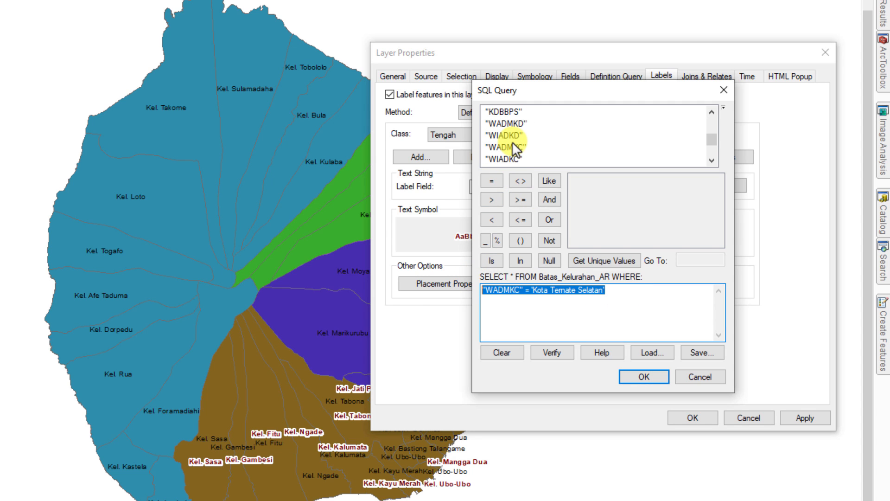
scroll(516, 131, "down", 1)
double_click(509, 112)
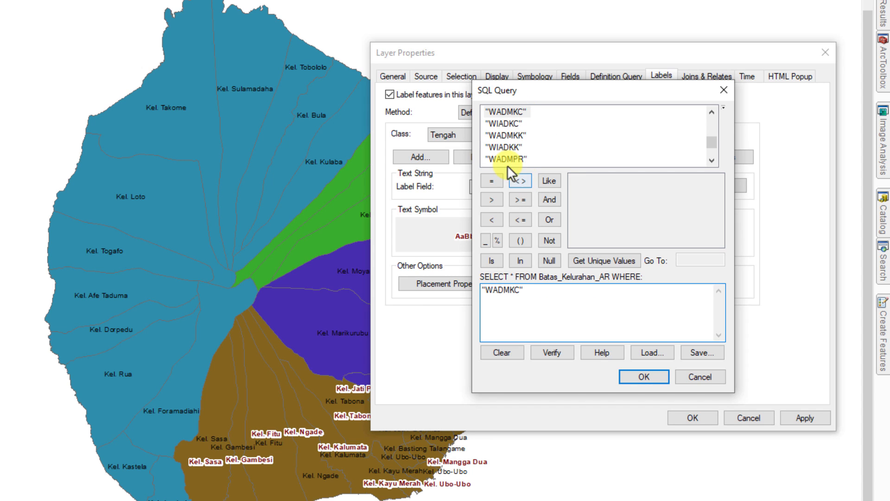
left_click(491, 181)
left_click(604, 261)
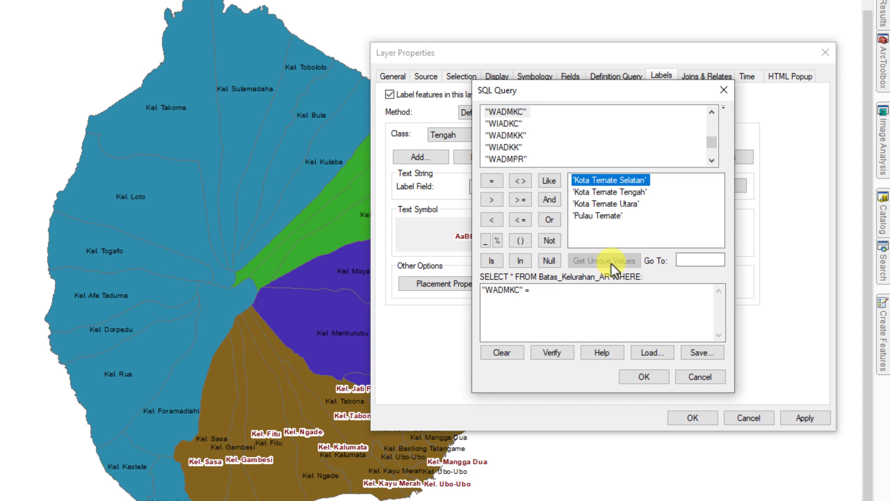
double_click(606, 191)
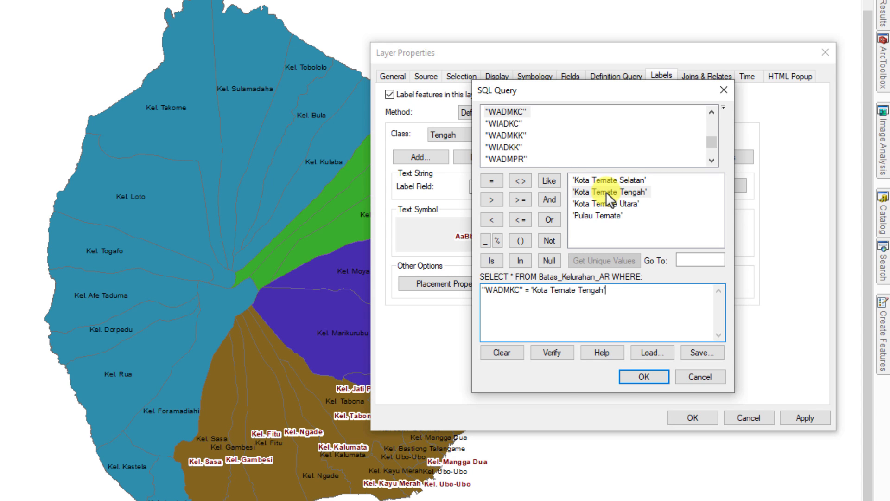
left_click(640, 377)
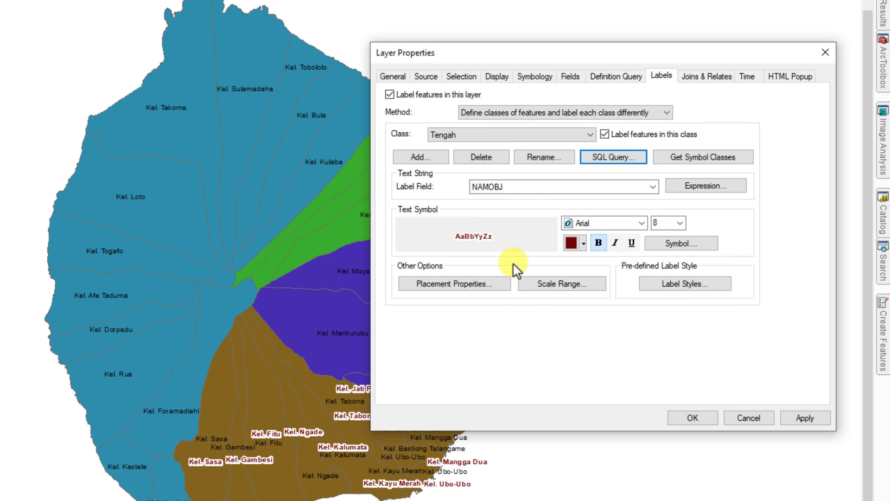
Color the Tengah label text bright purple, review its halo mask, and apply and check the labels on the map
left_click(569, 243)
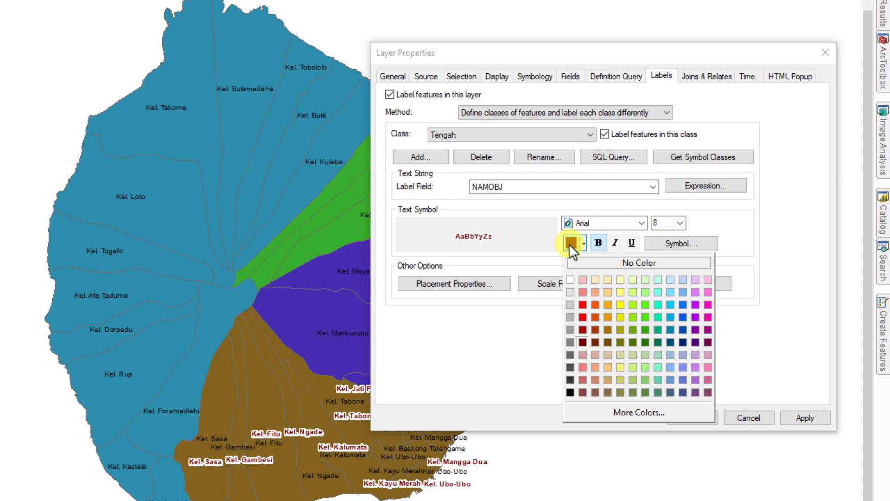
left_click(696, 305)
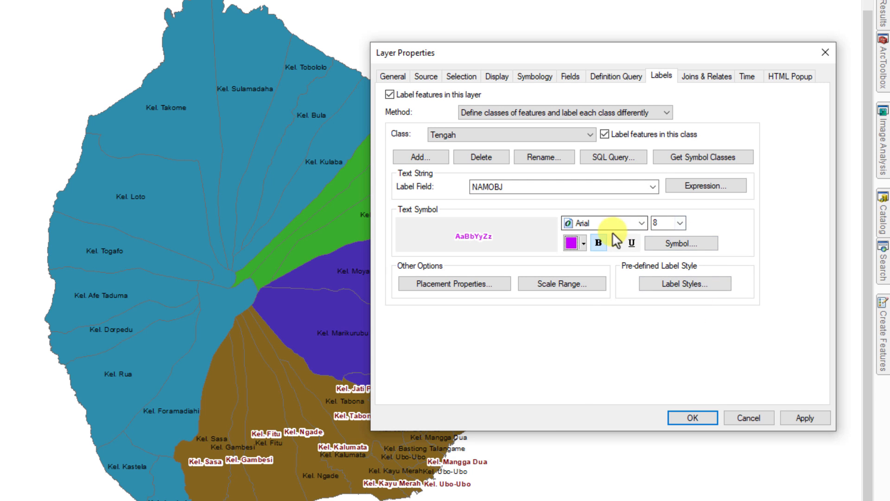
left_click(677, 242)
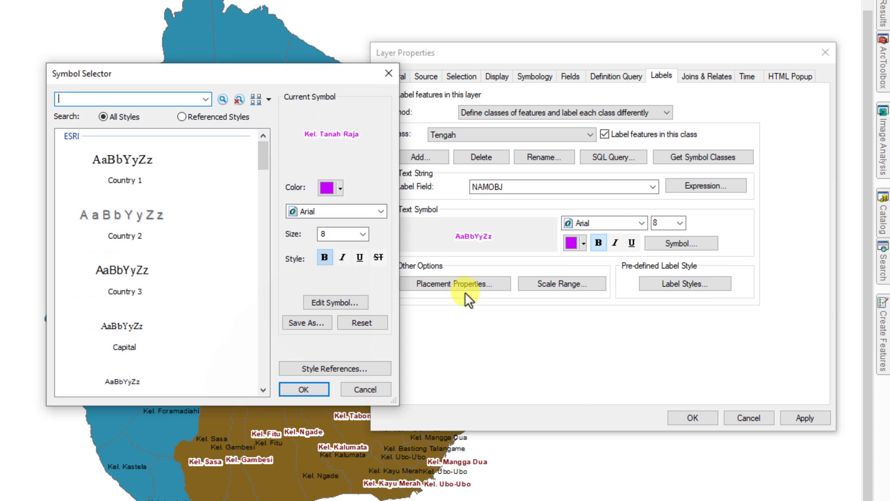
left_click(341, 301)
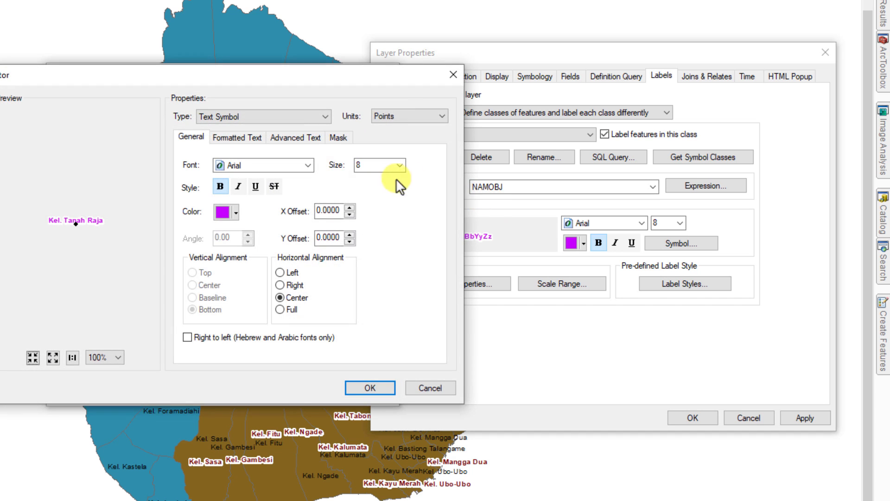
left_click(340, 137)
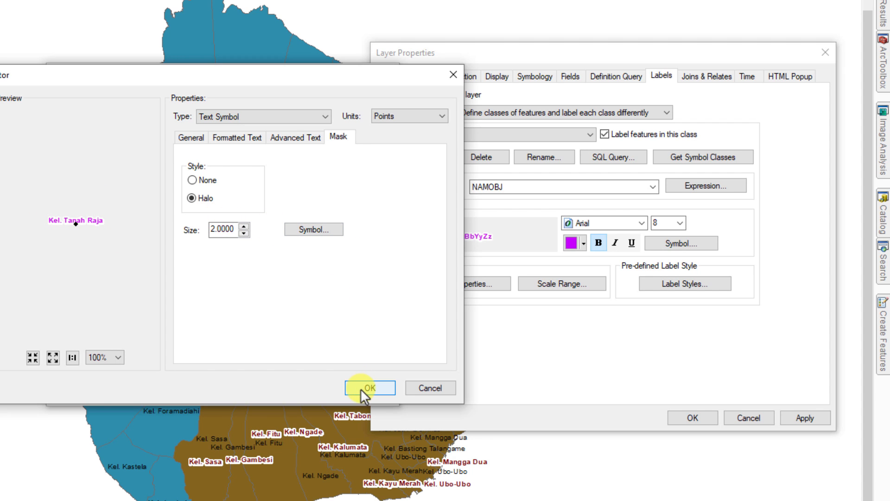
left_click(306, 230)
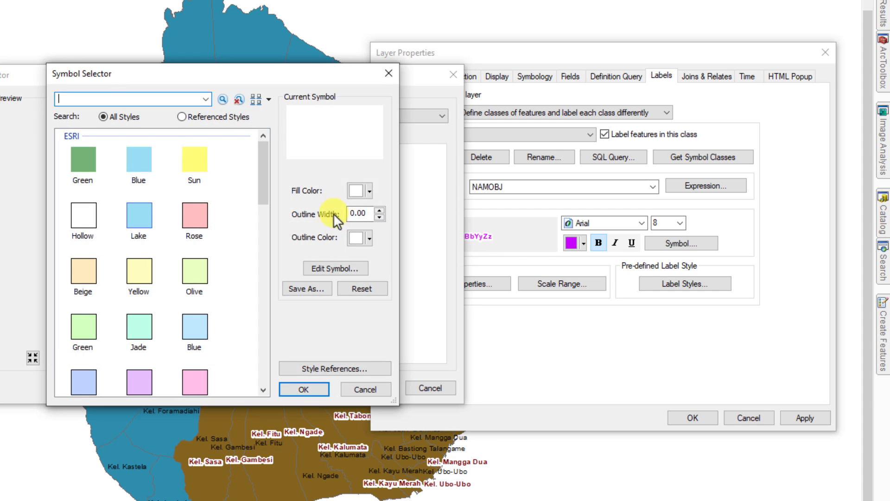
left_click(303, 388)
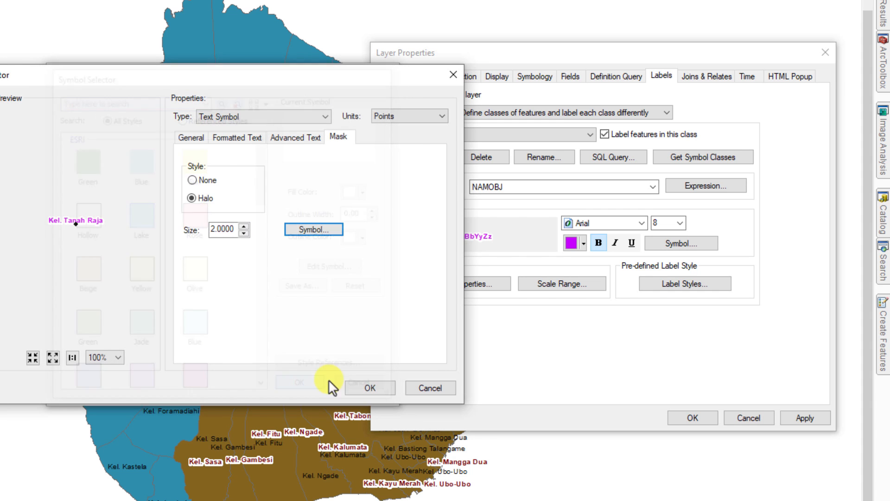
left_click(365, 387)
left_click(304, 386)
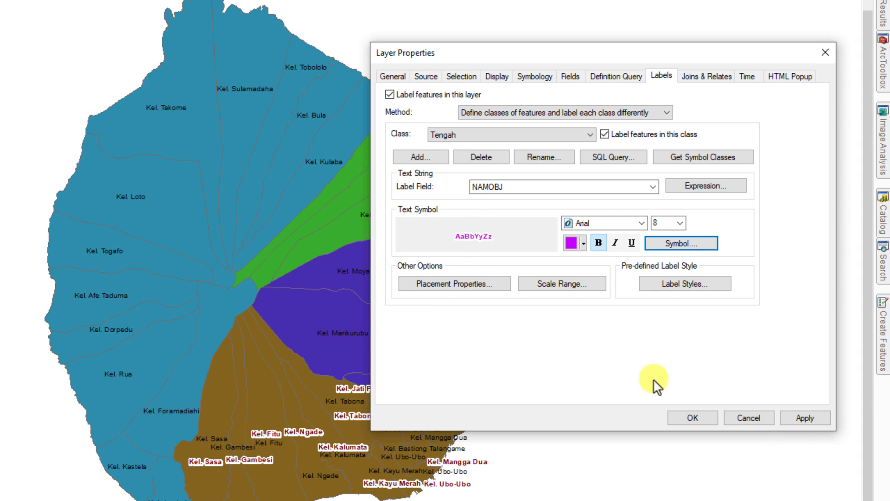
left_click(803, 421)
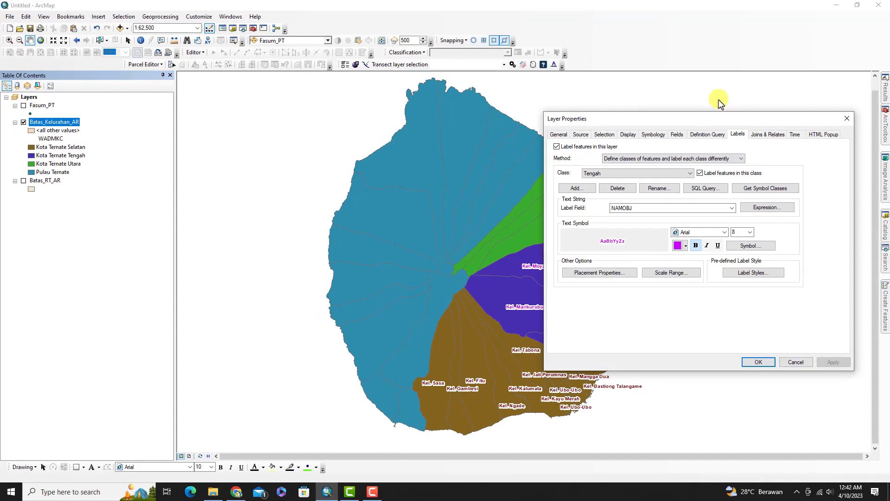
left_click_drag(702, 120, 320, 129)
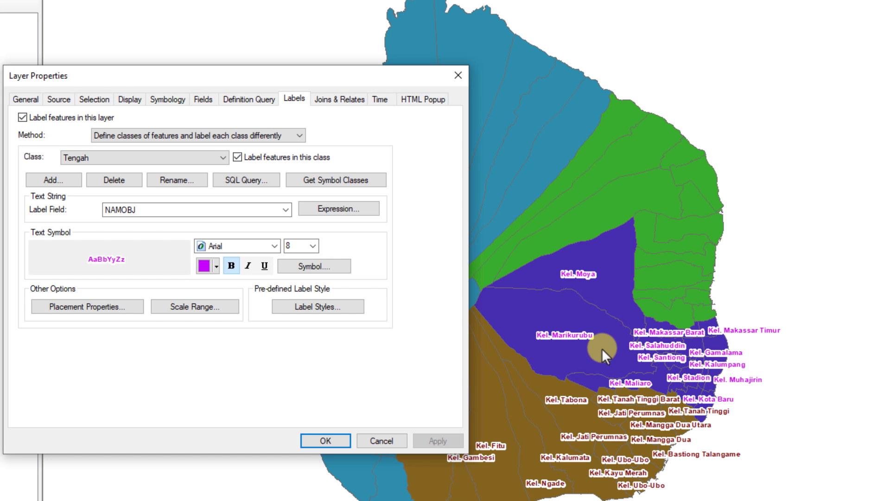
left_click_drag(321, 76, 877, 31)
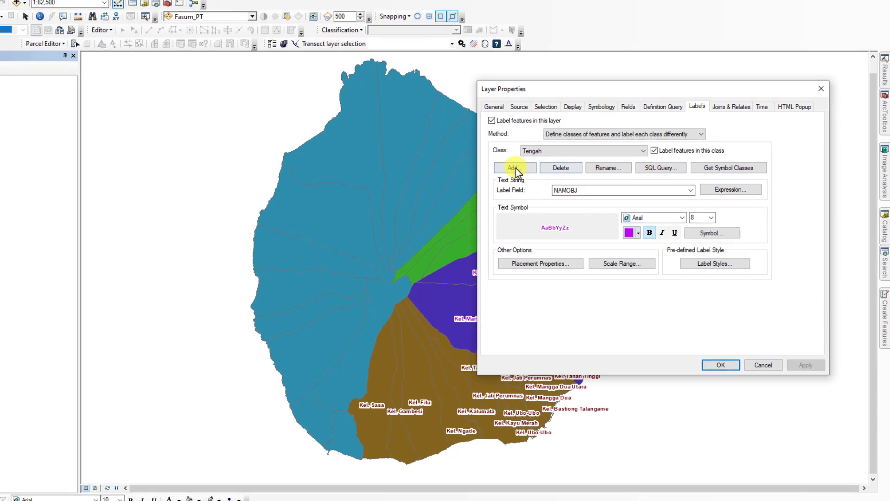
Add a new label class named Utara
left_click(515, 168)
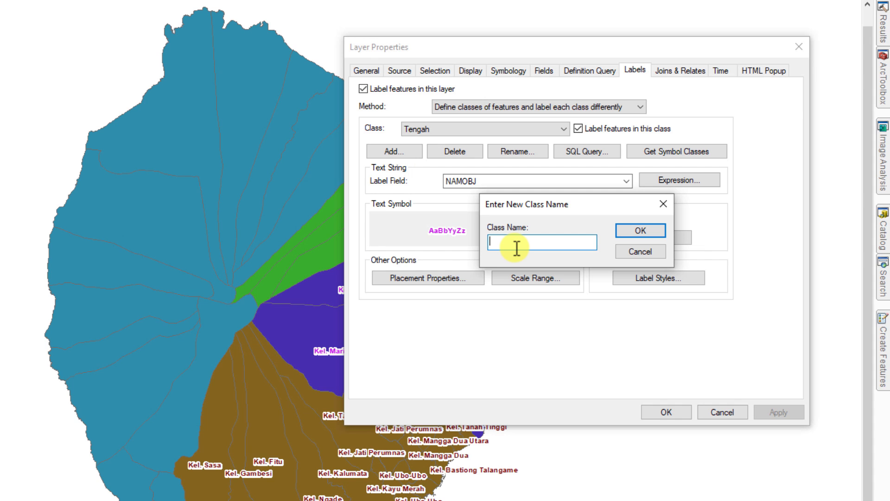
type("Utara")
left_click(640, 230)
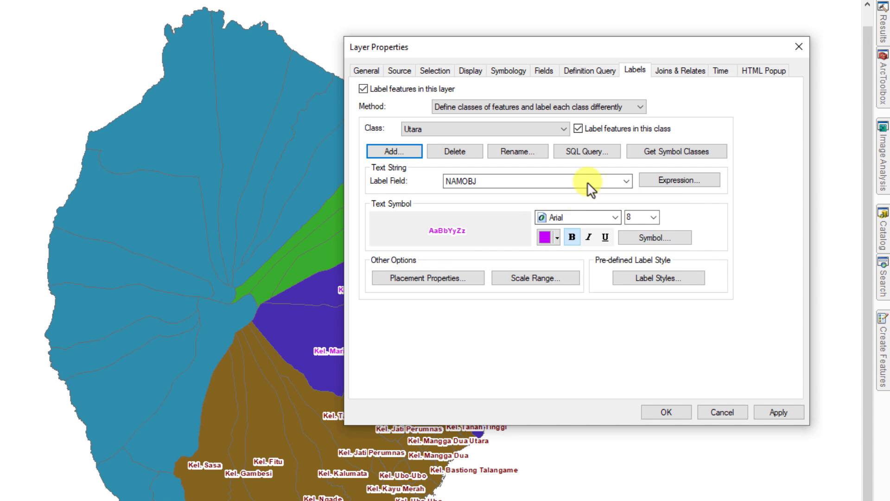
Restrict the Utara label class with the SQL query "WADMKC" = 'Kota Ternate Utara'
left_click(587, 151)
left_click_drag(582, 284, 434, 289)
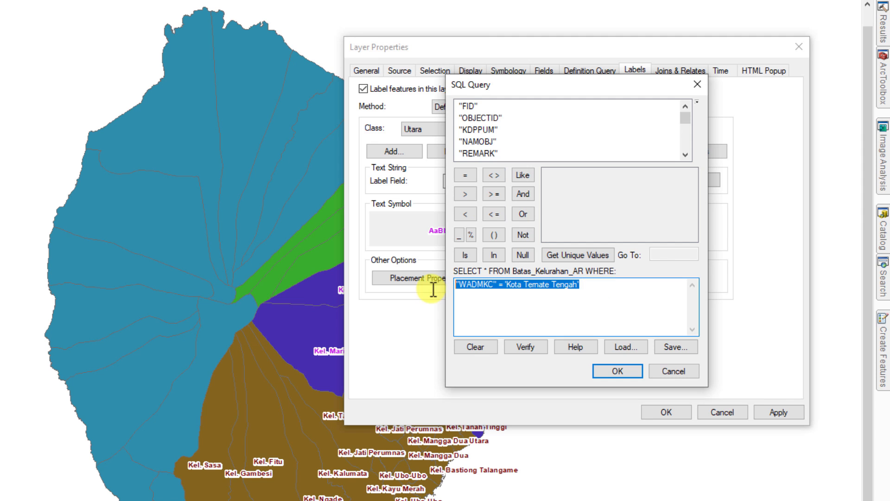
scroll(484, 136, "down", 8)
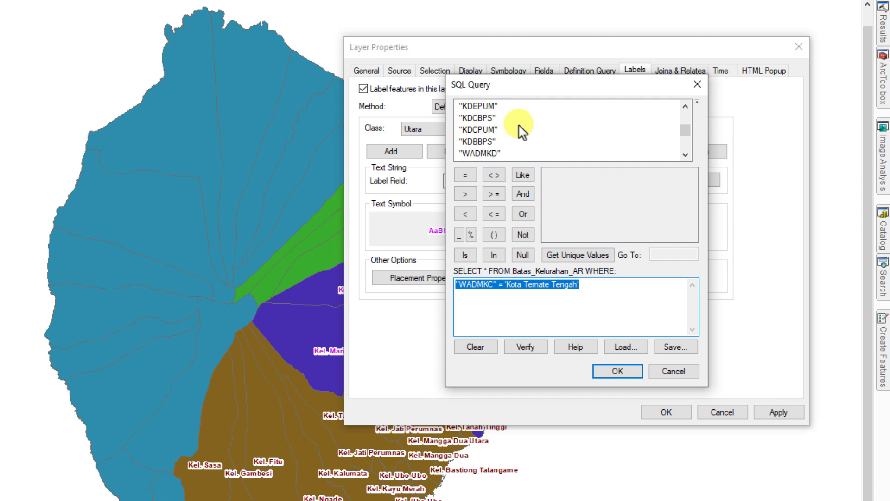
double_click(482, 106)
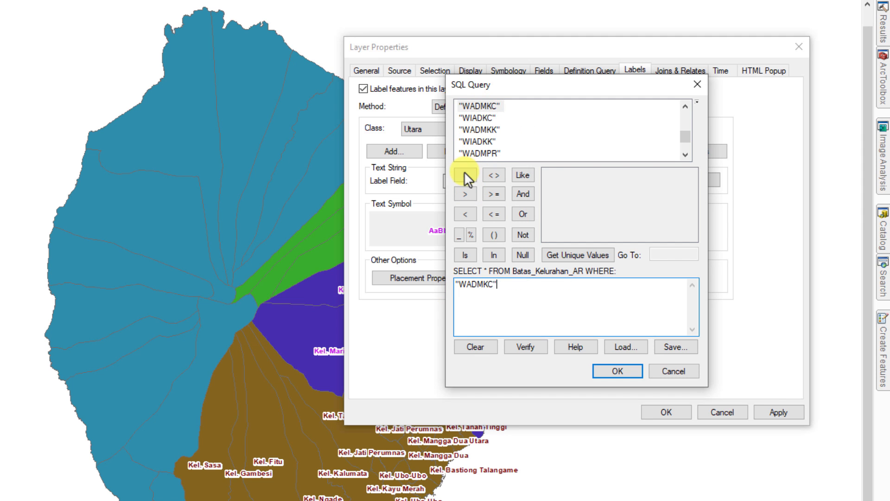
left_click(465, 174)
left_click(577, 255)
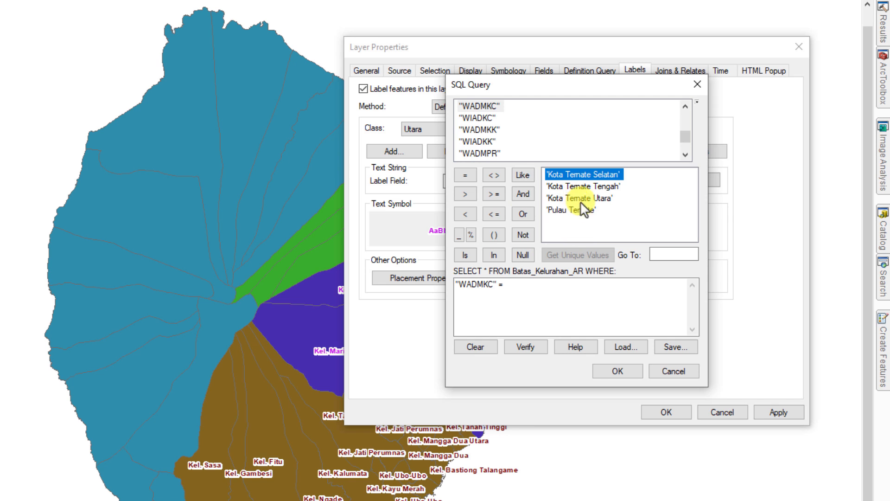
double_click(586, 198)
left_click(616, 369)
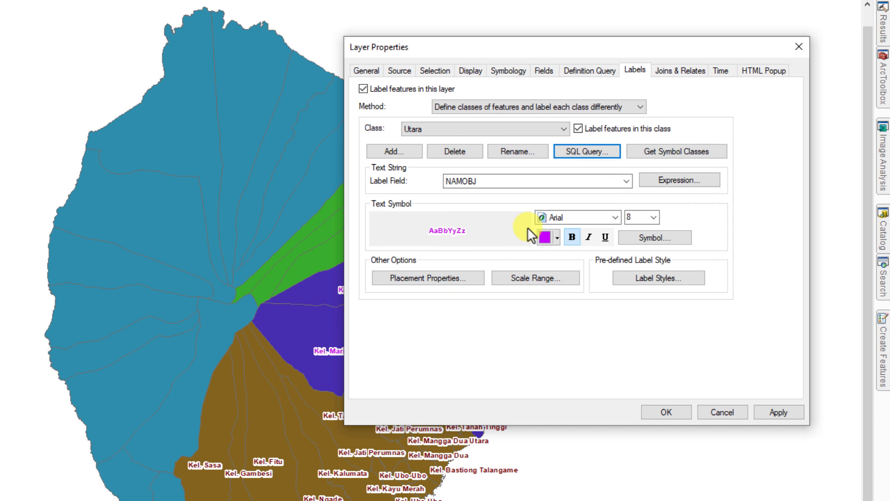
Color the Utara label text bright turquoise, give its halo mask a dark gray fill and outline color, and apply the style
left_click(541, 237)
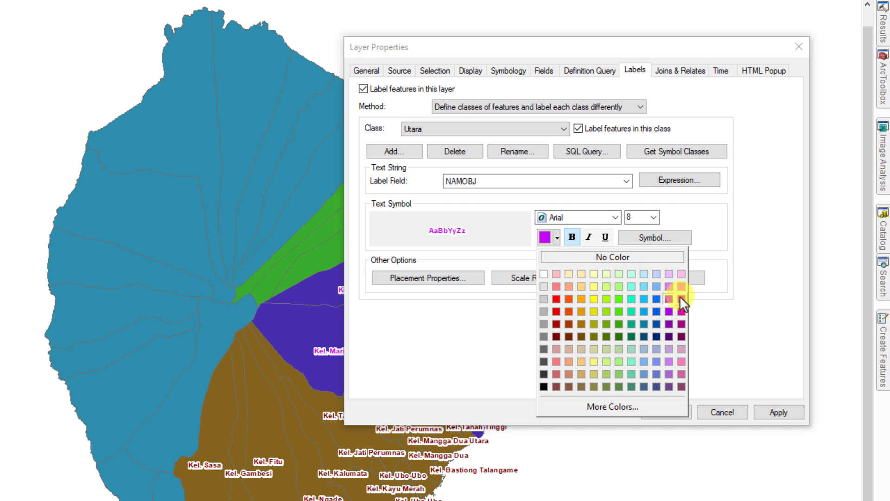
left_click(630, 301)
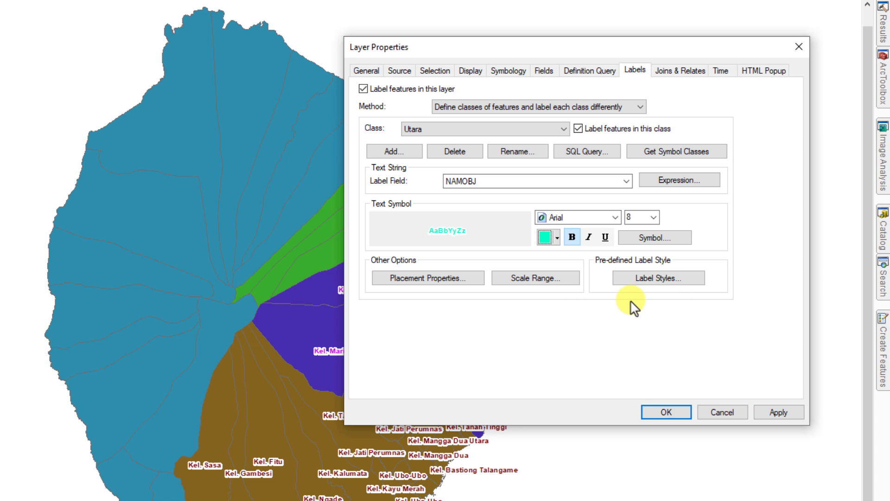
left_click(662, 239)
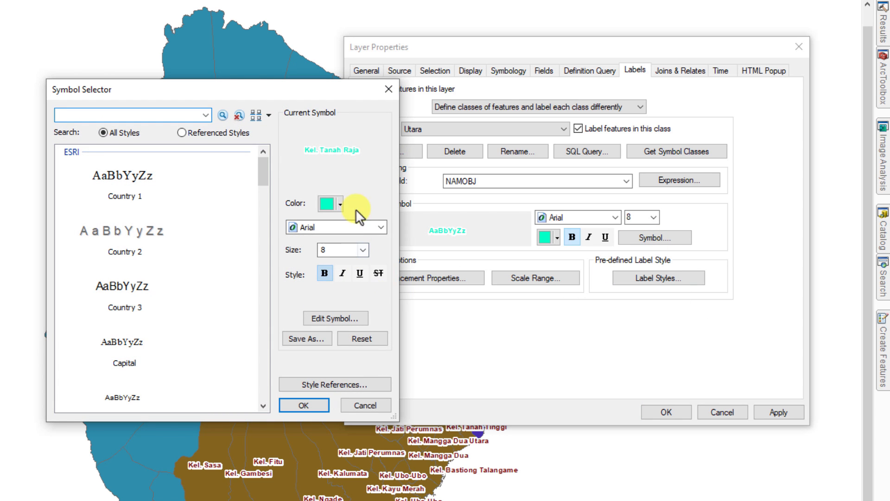
left_click(325, 318)
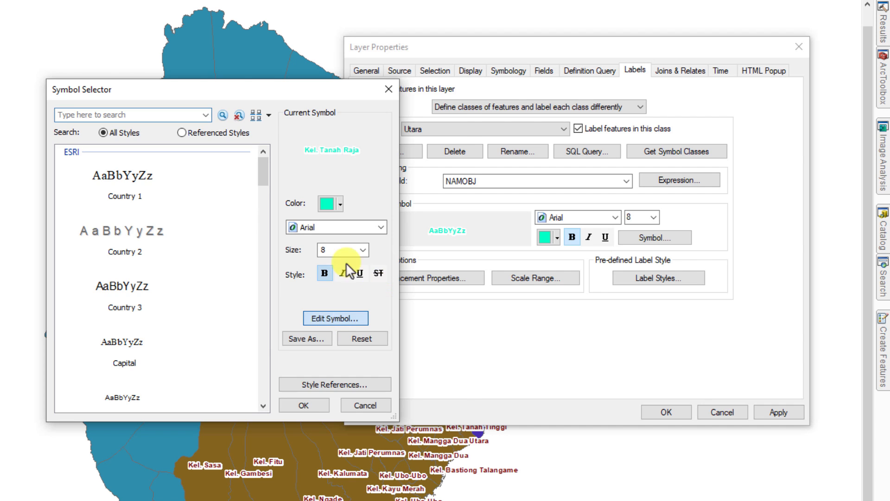
left_click(338, 153)
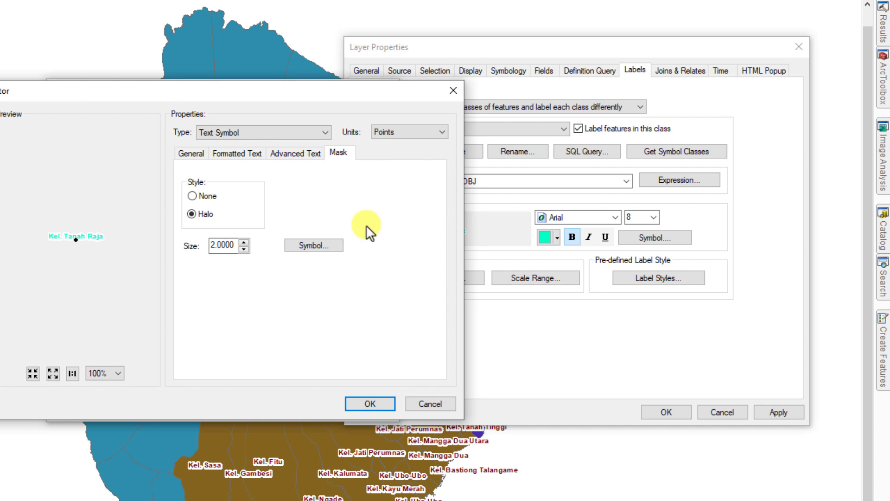
left_click(310, 244)
left_click(356, 207)
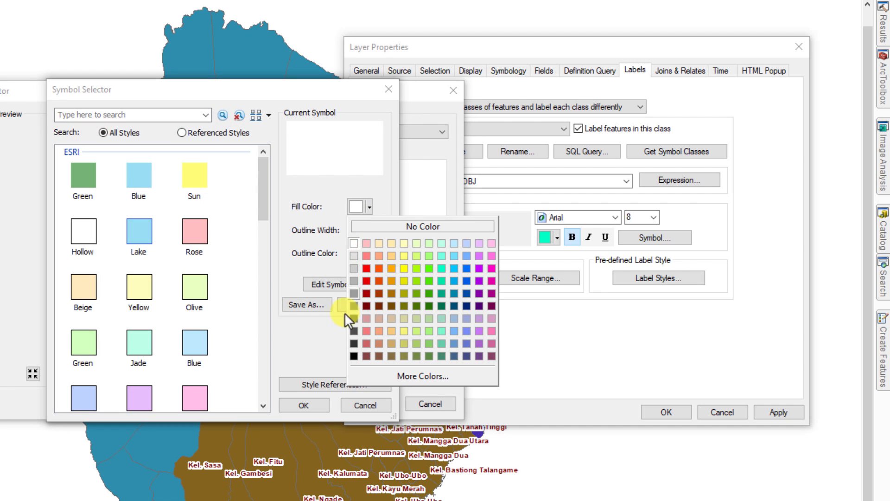
left_click(354, 343)
left_click(356, 252)
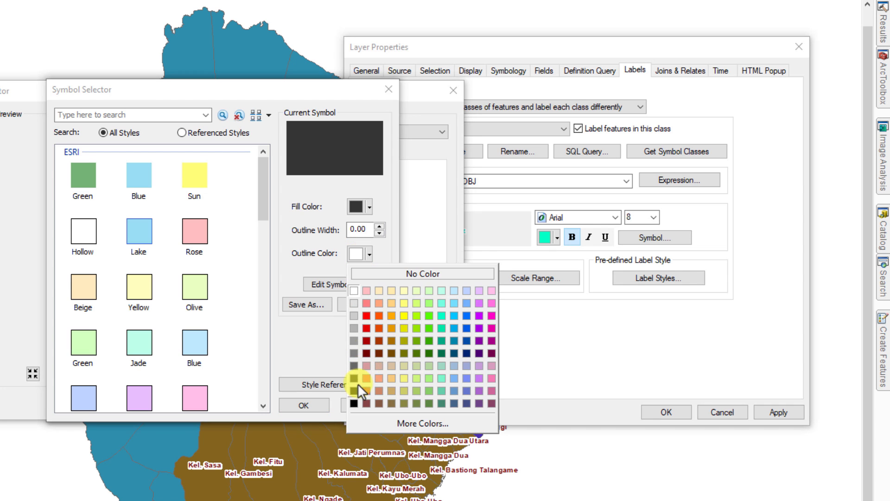
left_click(354, 389)
left_click(309, 406)
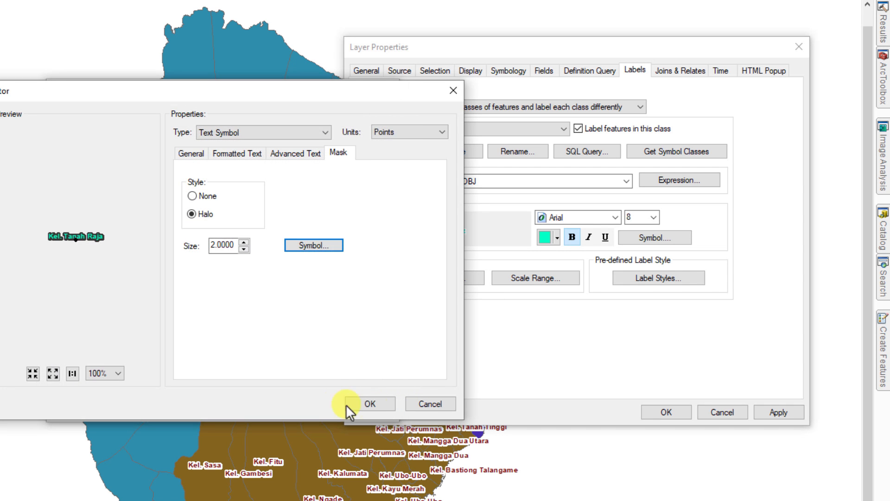
left_click(371, 404)
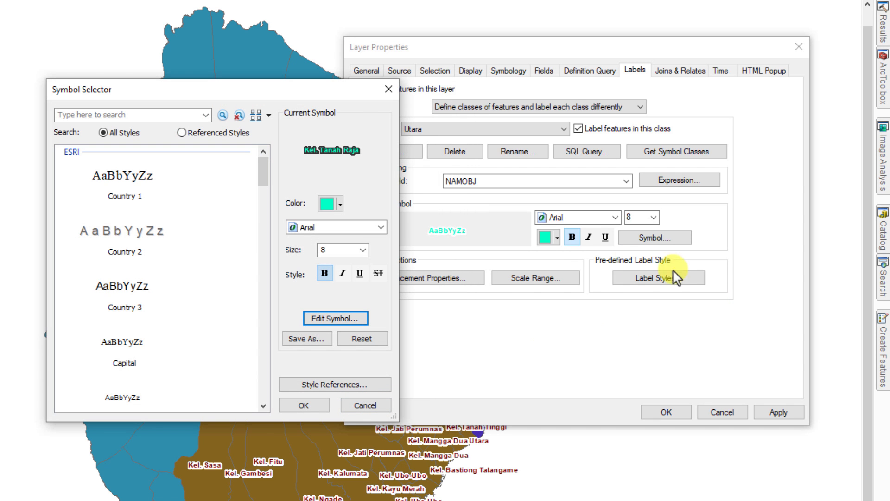
left_click(303, 405)
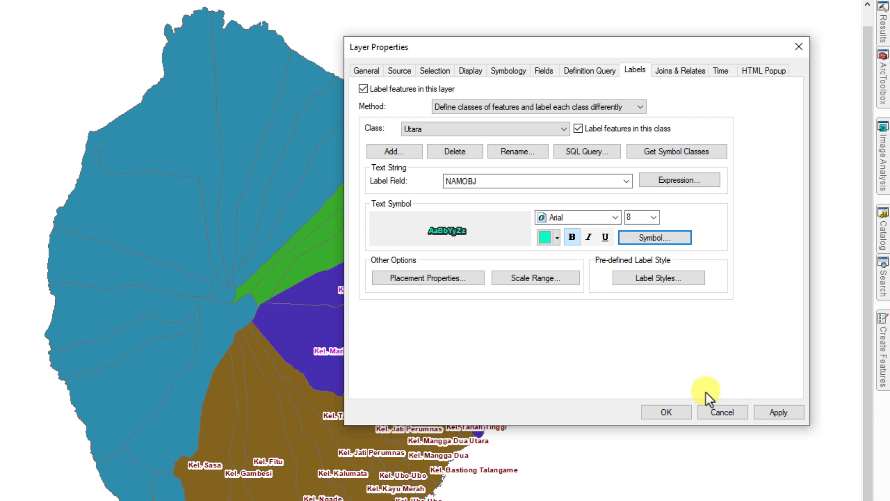
left_click(776, 409)
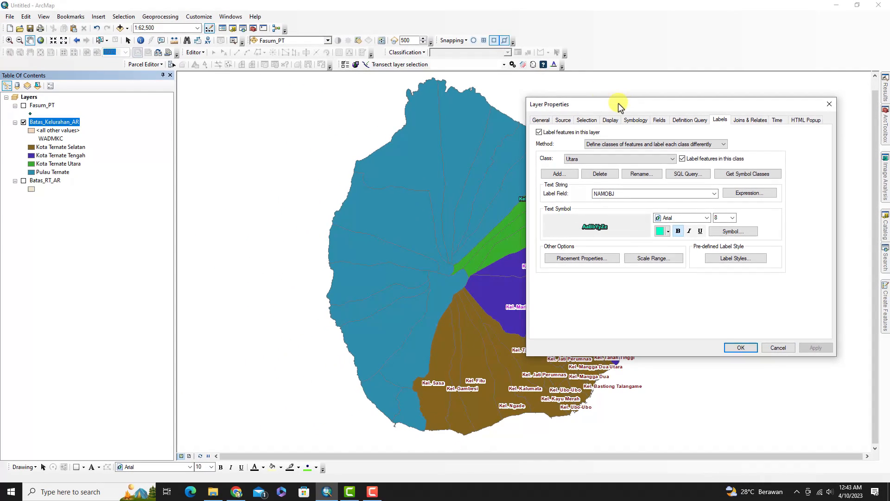
Add a new label class named Pulau
left_click_drag(618, 103, 580, 111)
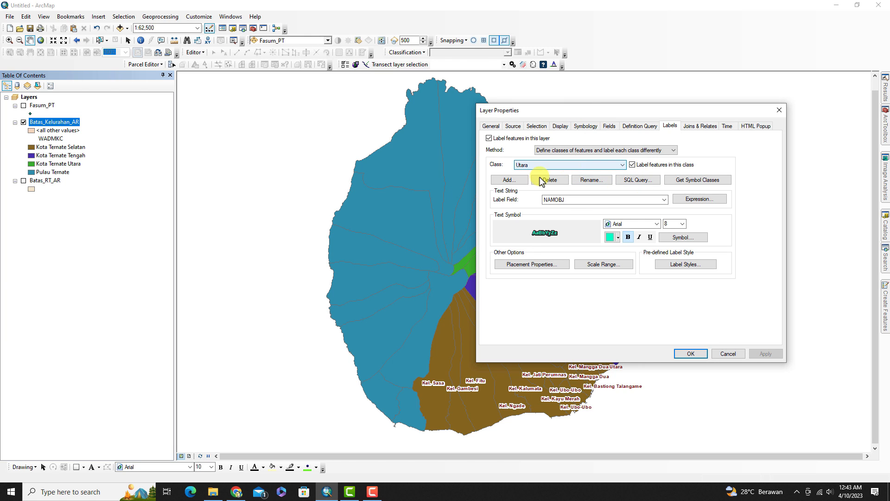
left_click(509, 180)
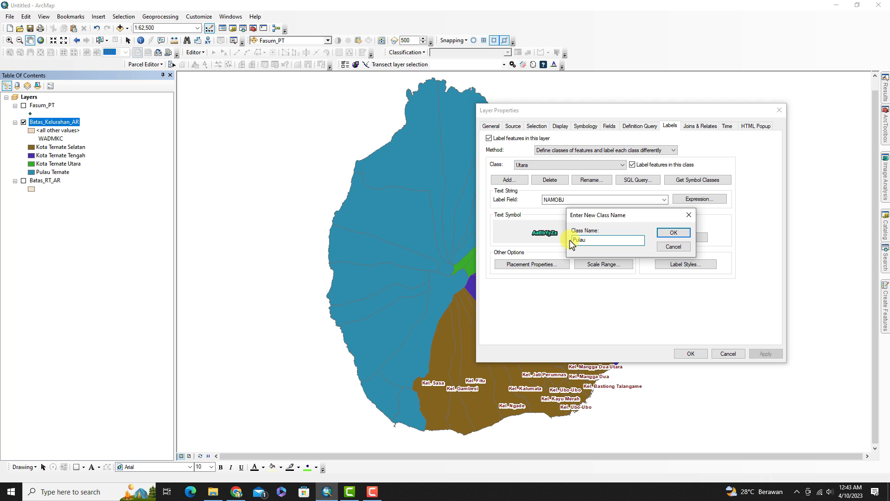
left_click(668, 232)
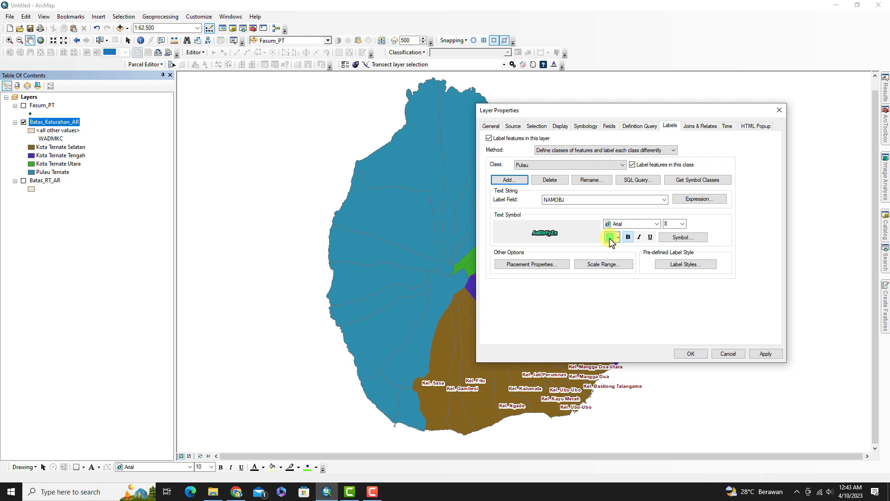
Color the Pulau label text Ultra Blue, give its halo mask a white fill and outline color, and apply the style
left_click(611, 240)
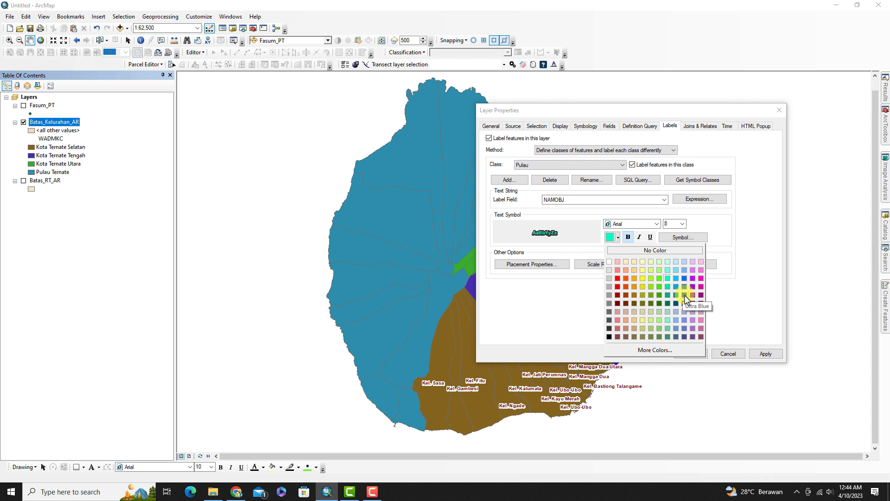
left_click(684, 295)
left_click(683, 237)
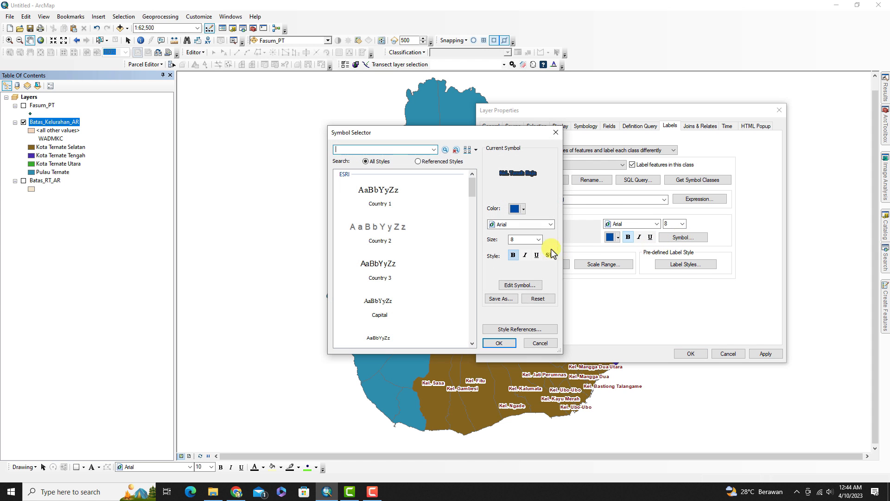
left_click(519, 284)
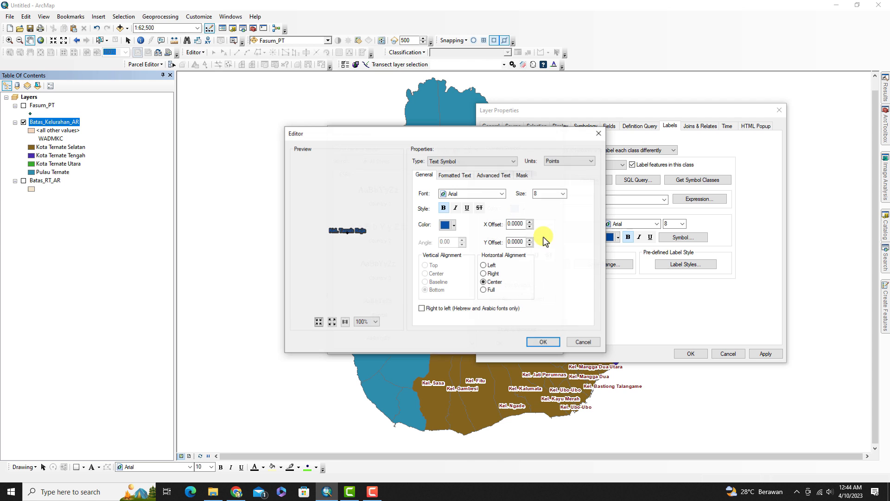
left_click(522, 175)
left_click(505, 237)
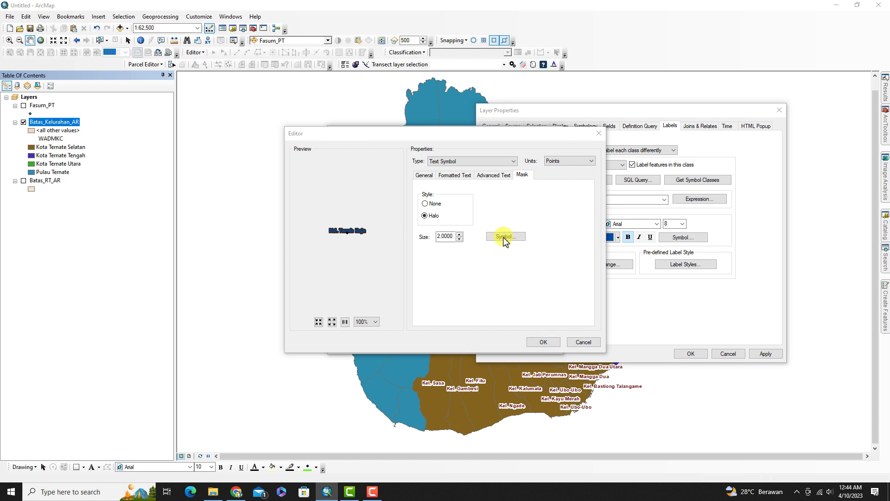
left_click(534, 211)
left_click(533, 238)
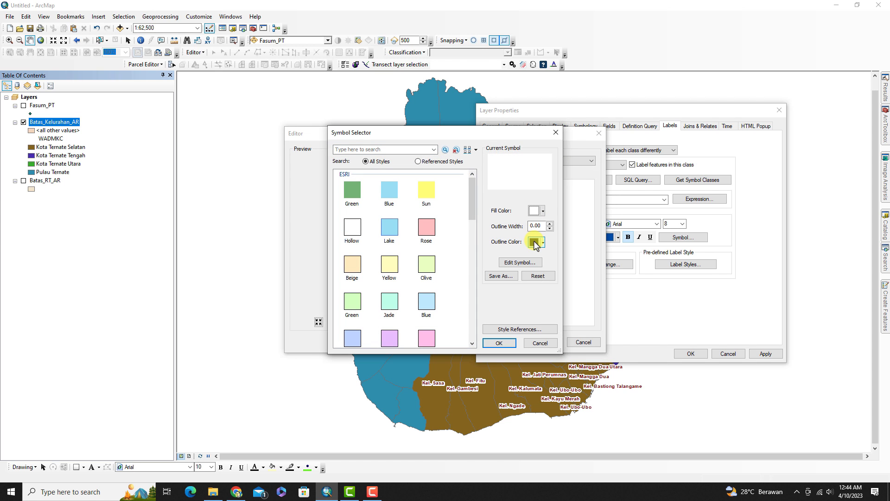
left_click(535, 242)
left_click(535, 269)
left_click(499, 344)
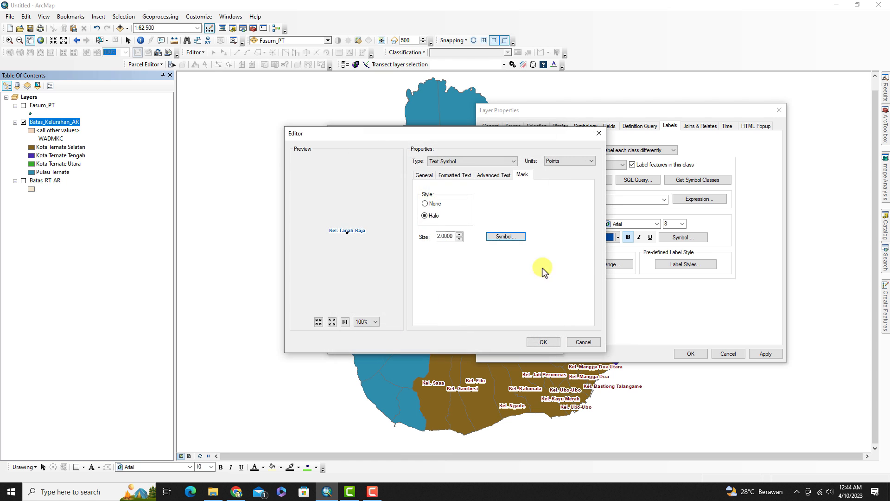
left_click(544, 342)
left_click(511, 342)
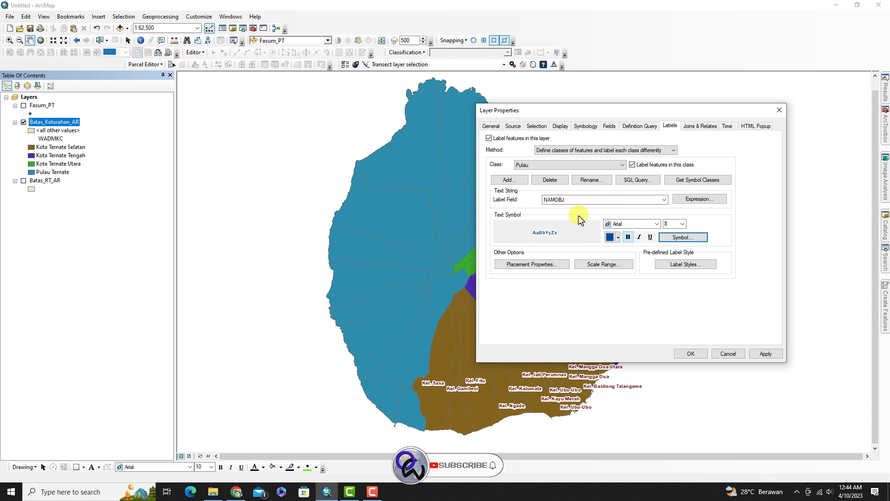
left_click(766, 354)
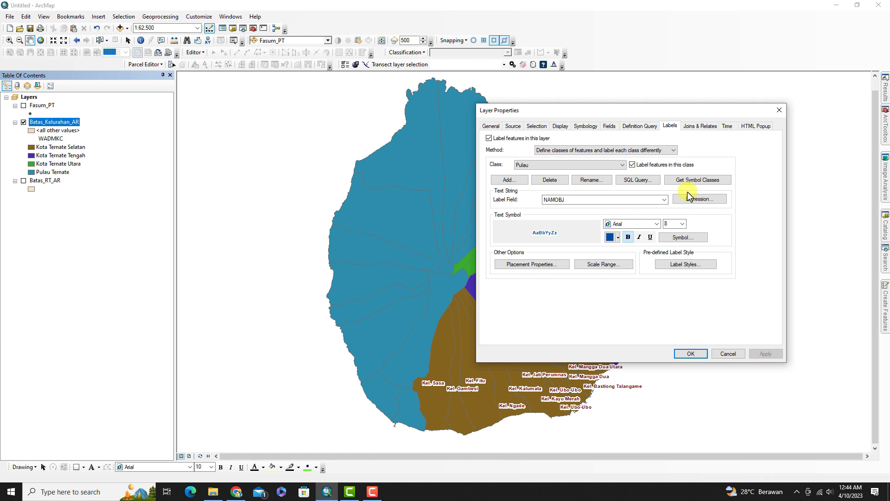
Restrict the Pulau label class with the SQL query "WADMKC" = 'Pulau Ternate' and apply the labels to the map
left_click(642, 180)
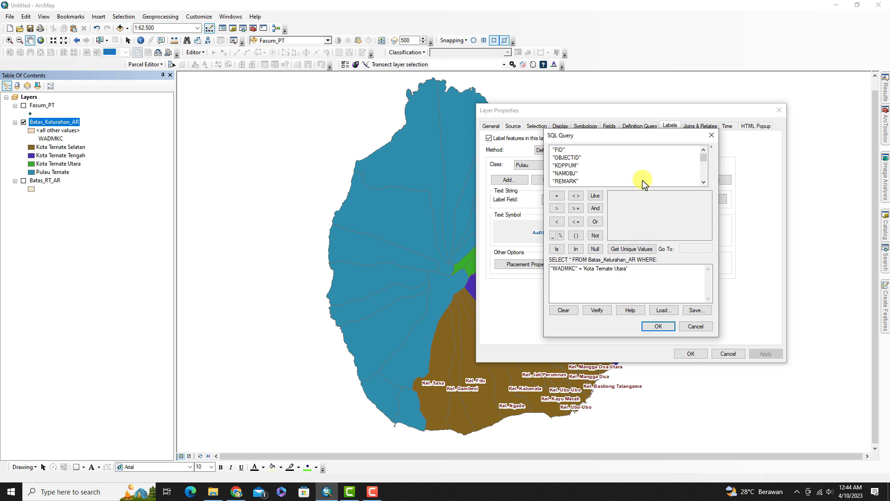
left_click_drag(635, 268, 538, 268)
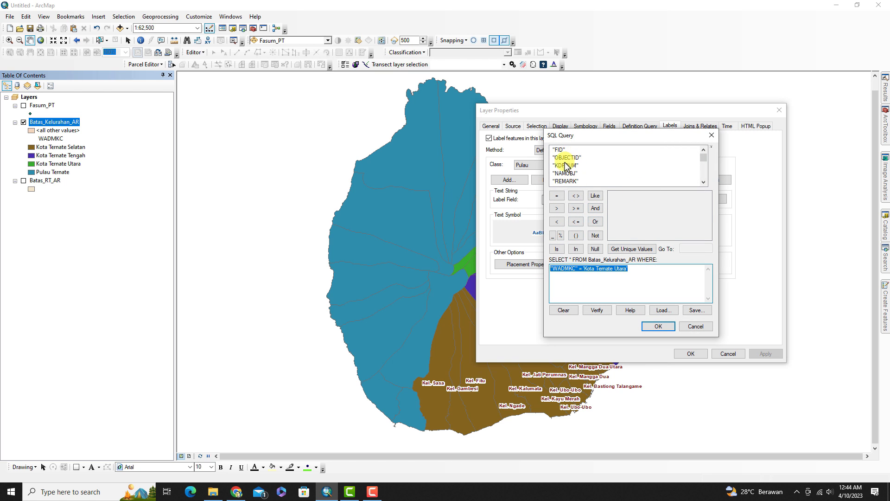
scroll(568, 178, "down", 3)
scroll(581, 172, "down", 1)
double_click(565, 173)
left_click(557, 195)
left_click(632, 249)
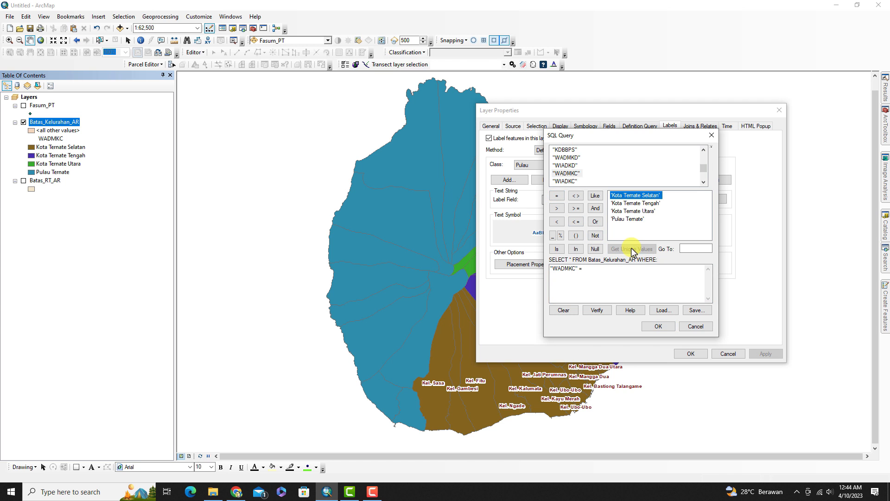
double_click(625, 220)
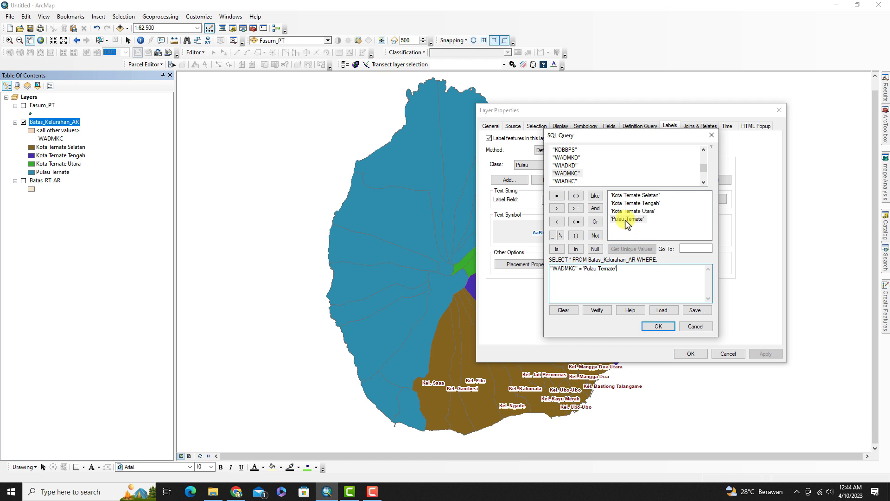
left_click(658, 327)
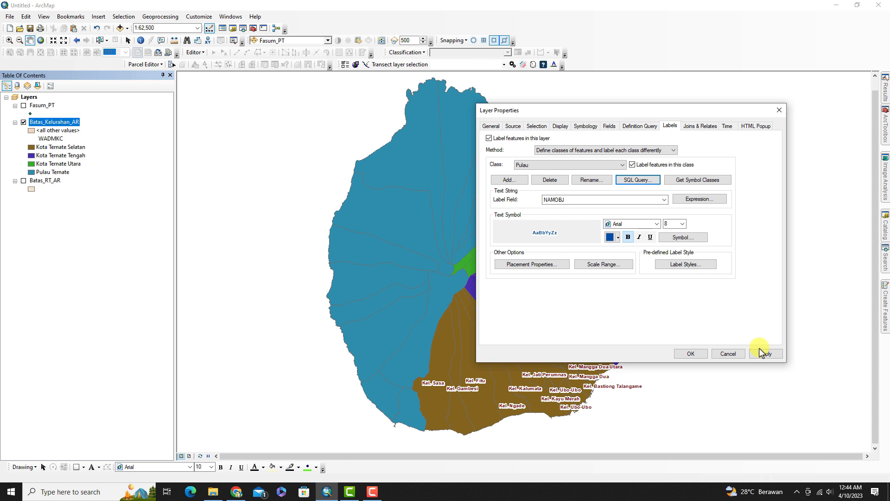
left_click(762, 354)
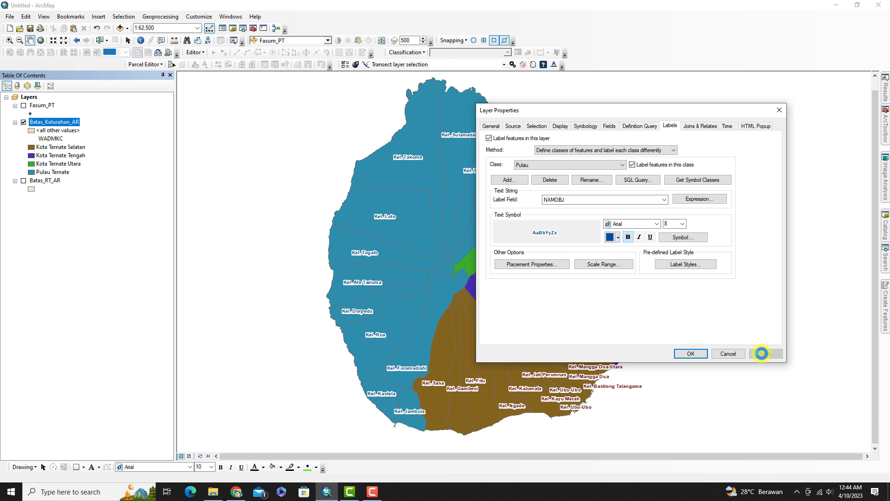
Accept the label class settings, turn on the Fasum_PT layer and zoom the map to its extent
left_click(691, 353)
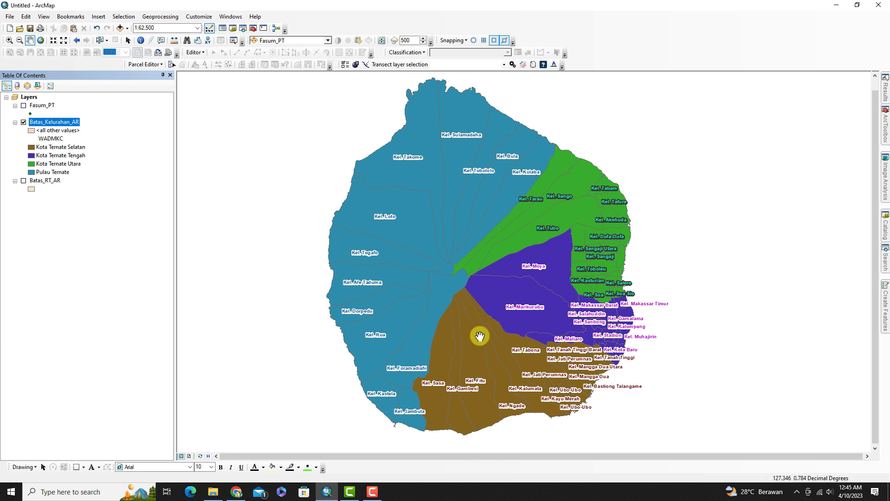
left_click(23, 106)
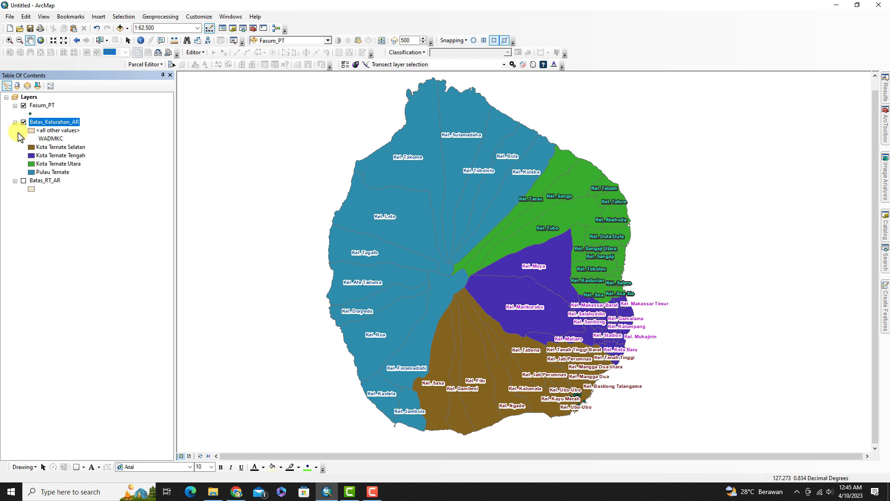
right_click(44, 105)
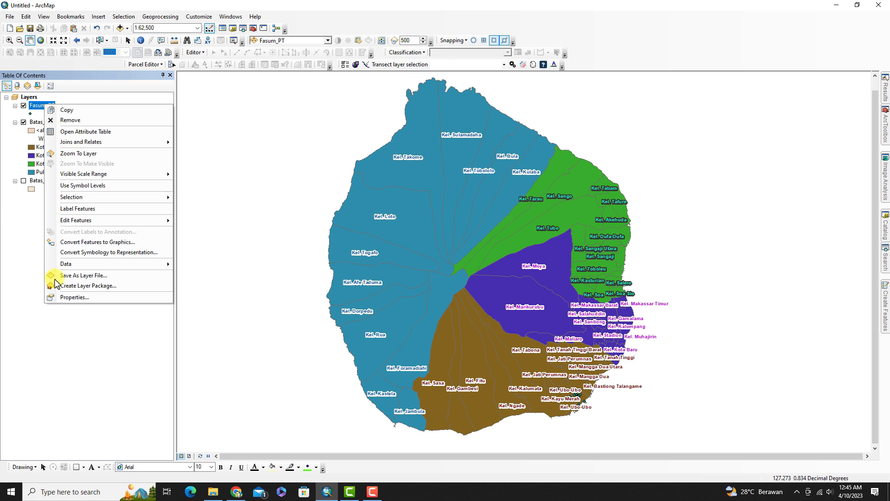
left_click(107, 154)
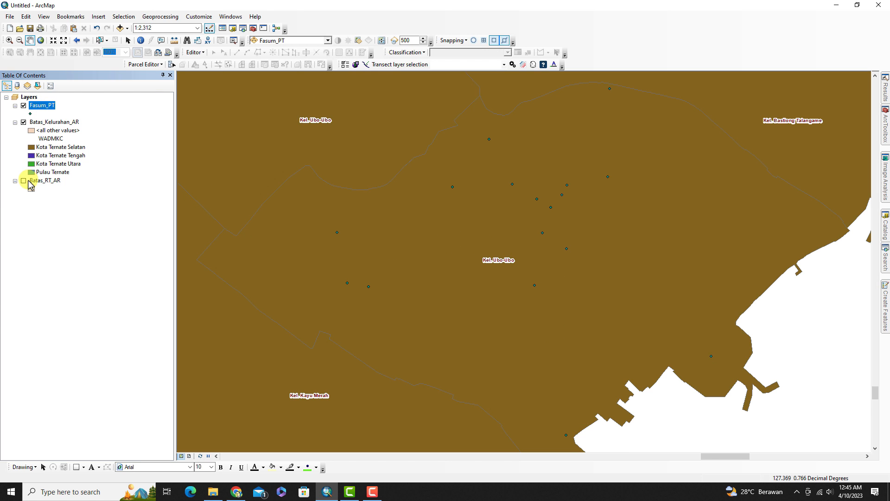
Move the Batas_RT_AR layer above Batas_Kelurahan_AR, turn it on and hide Batas_Kelurahan_AR
left_click_drag(39, 184, 26, 128)
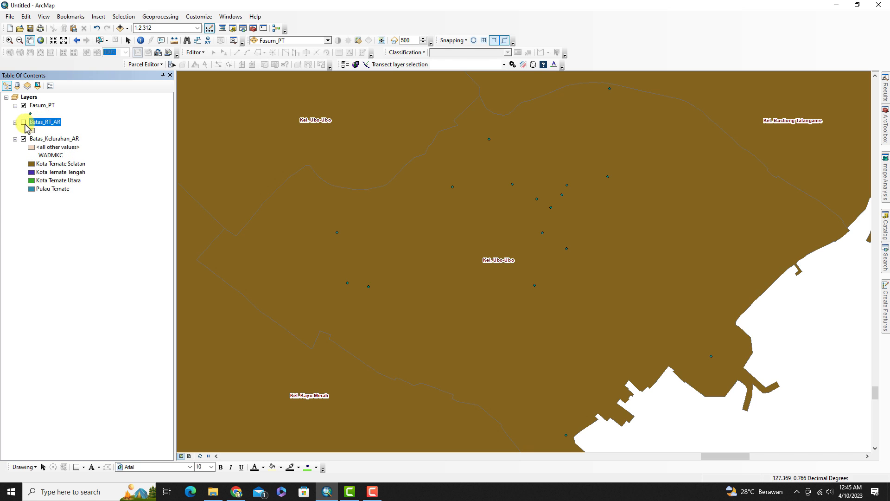
left_click(24, 122)
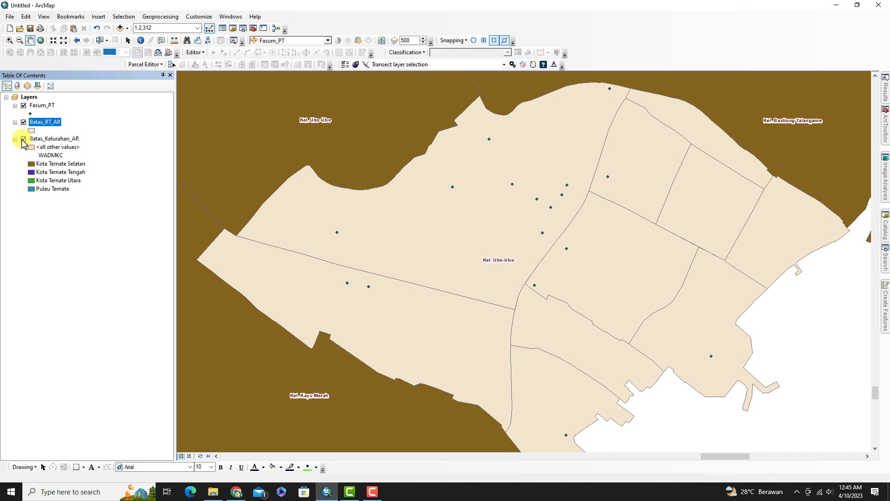
left_click(23, 139)
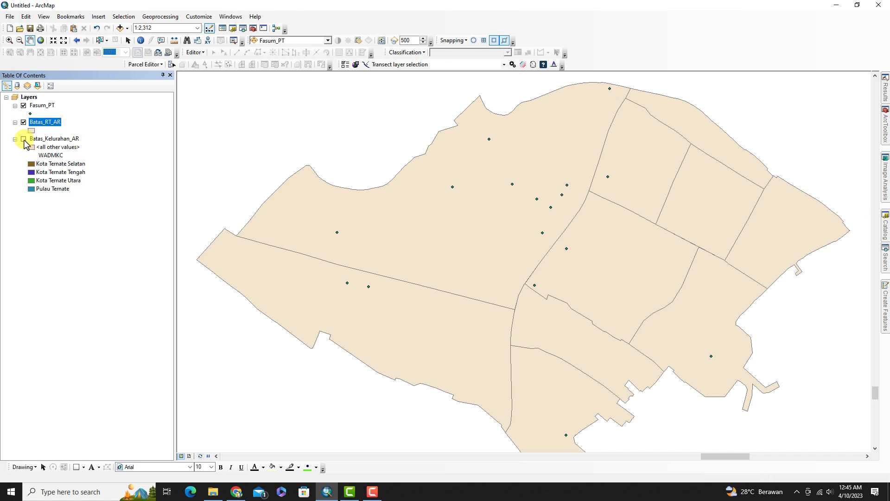
Examine the Fasum_PT attribute table for the facility names in FASUM and the categories in REMARK, and close it
right_click(41, 106)
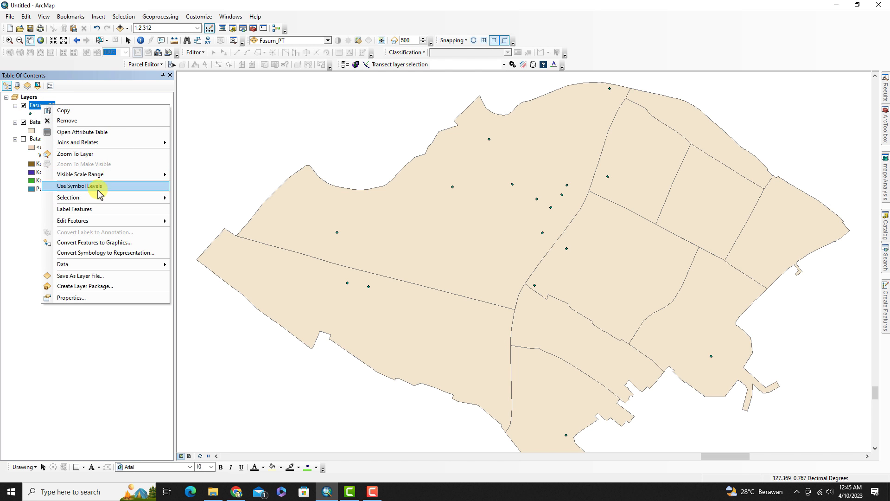
left_click(99, 132)
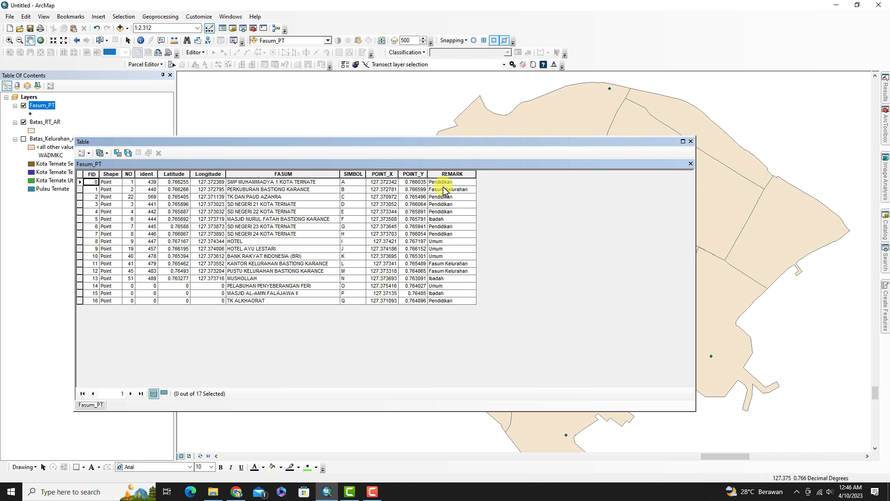
left_click(691, 142)
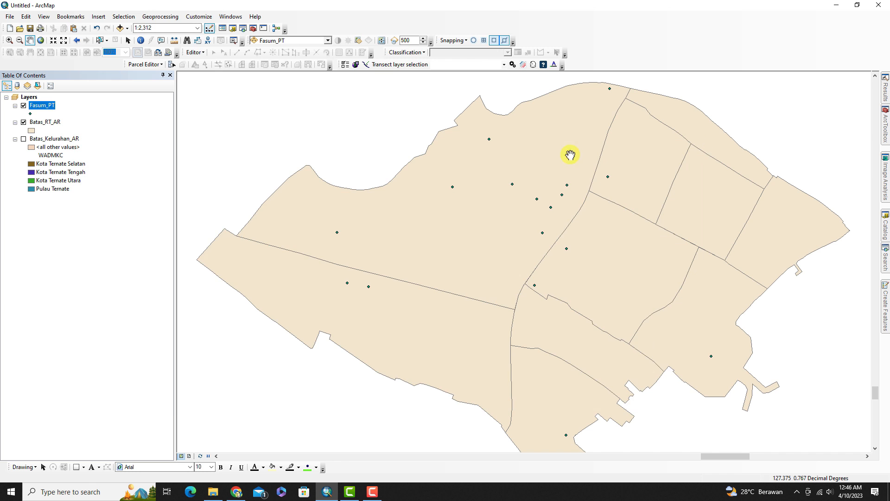
Turn on labels for the Fasum_PT layer using FASUM as the label field and apply them to the map
right_click(41, 109)
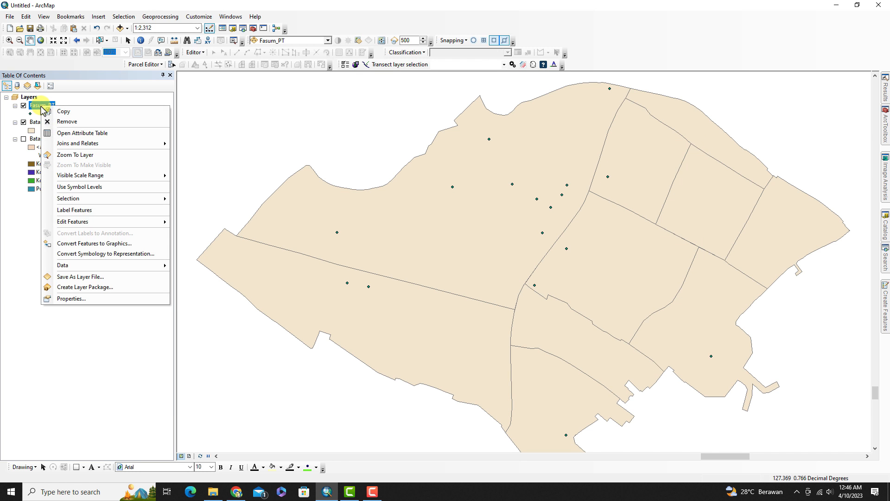
left_click(100, 297)
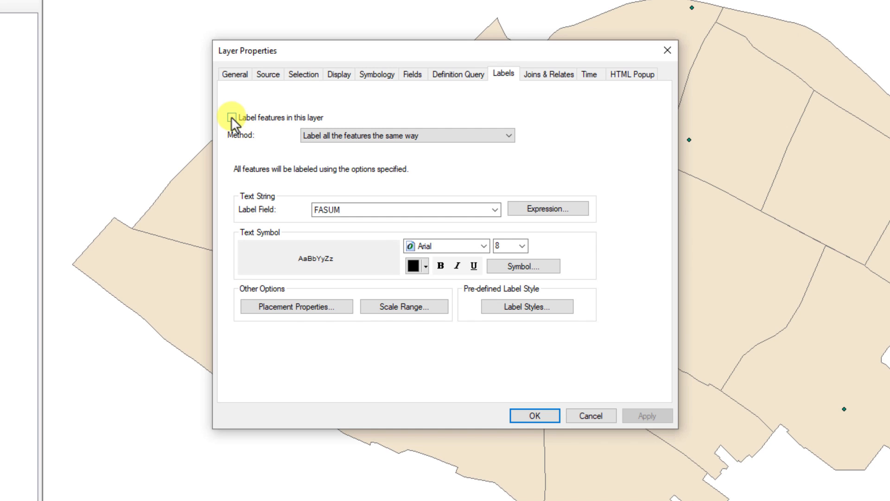
left_click(232, 118)
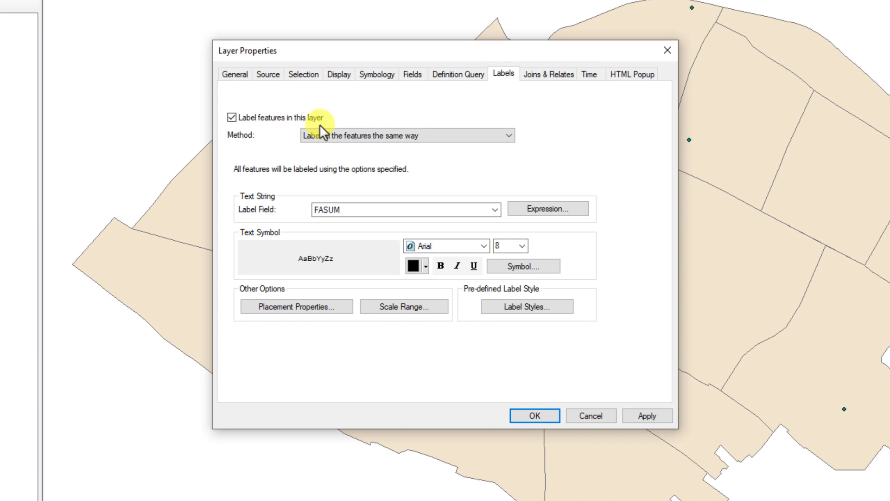
left_click(407, 211)
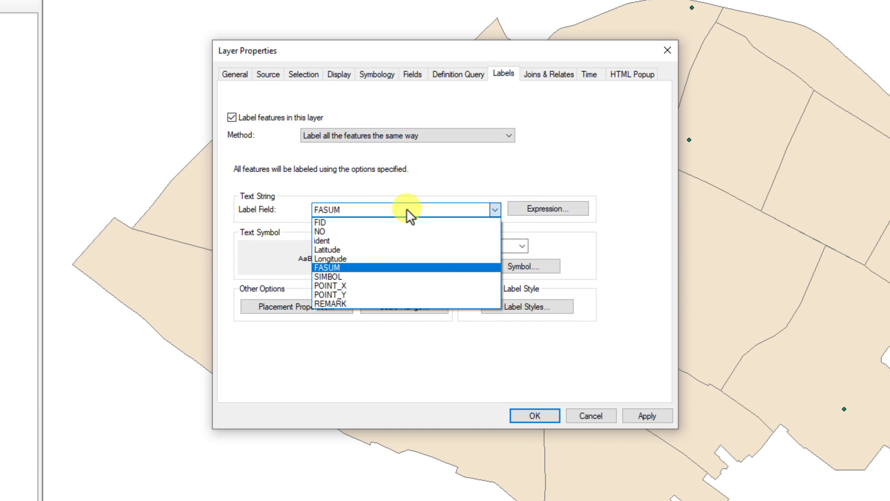
left_click(329, 265)
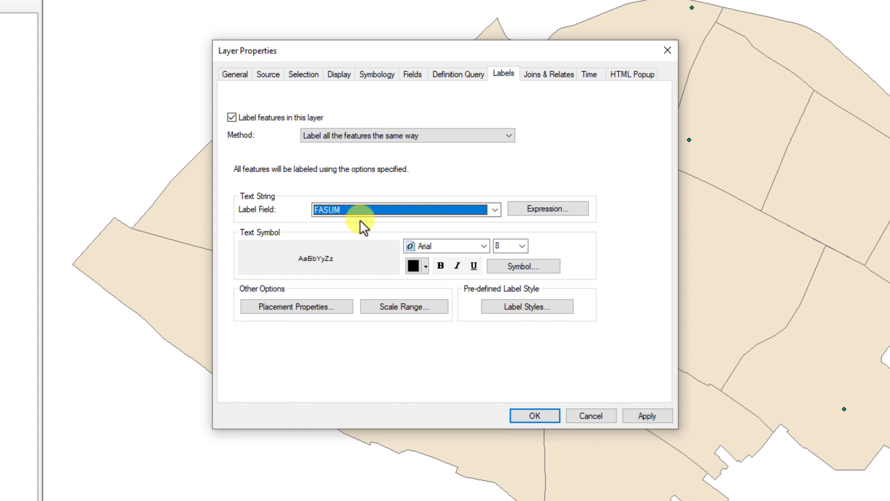
left_click(642, 416)
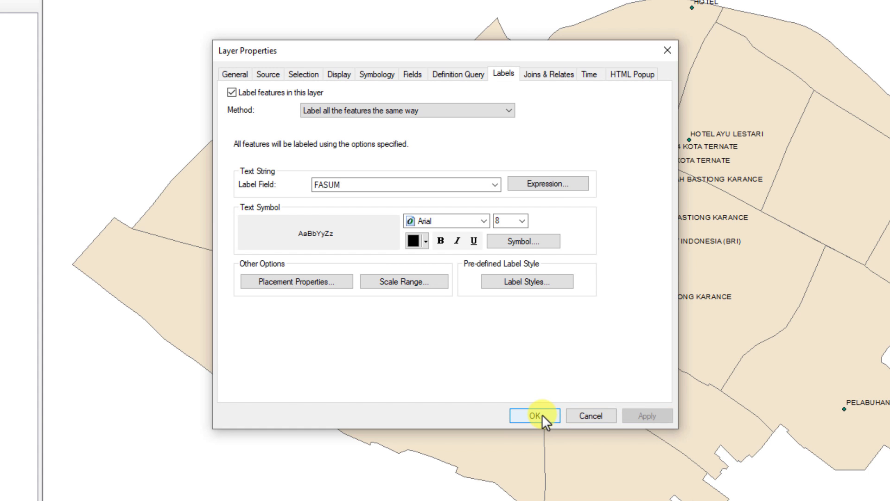
Set the Fasum_PT labeling method to define classes of features and label each class differently
left_click_drag(500, 49, 299, 65)
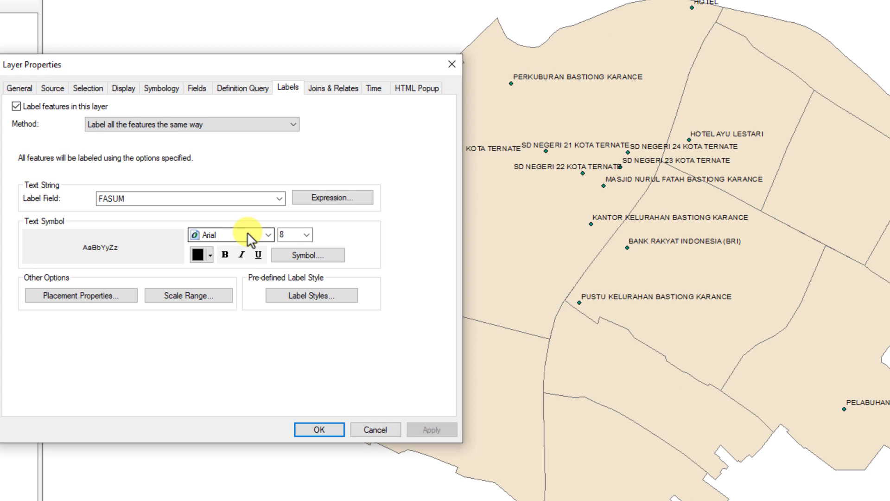
left_click(286, 235)
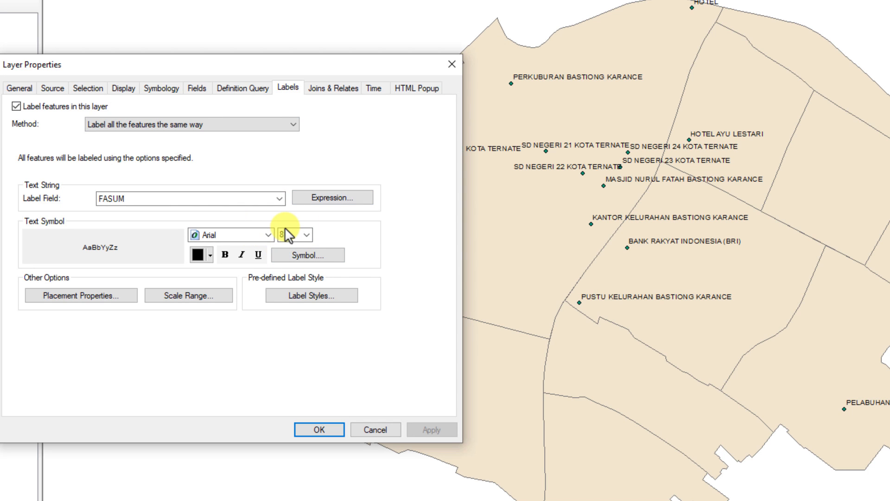
left_click(177, 120)
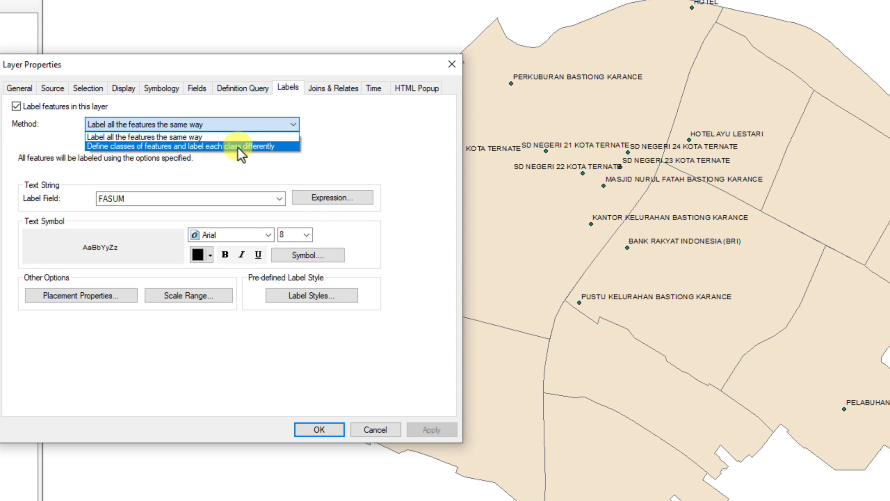
left_click(280, 147)
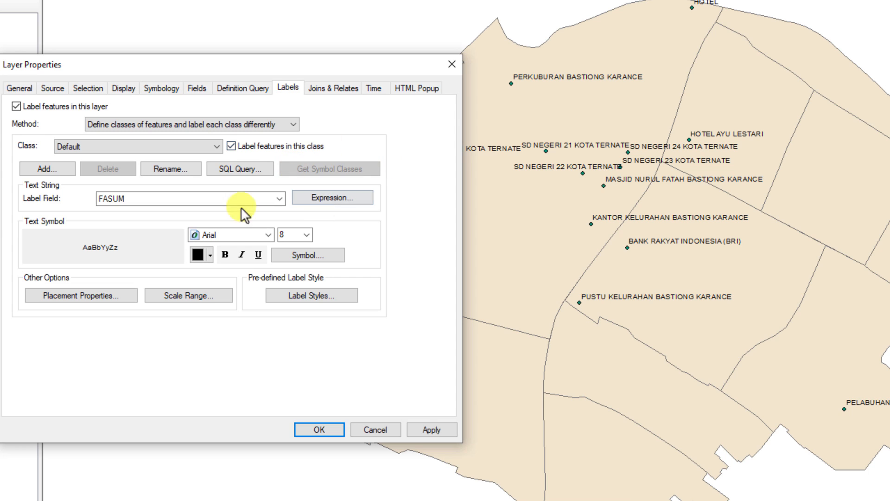
Add a label class named Pendidikan to Fasum_PT and delete the Default class
left_click(48, 167)
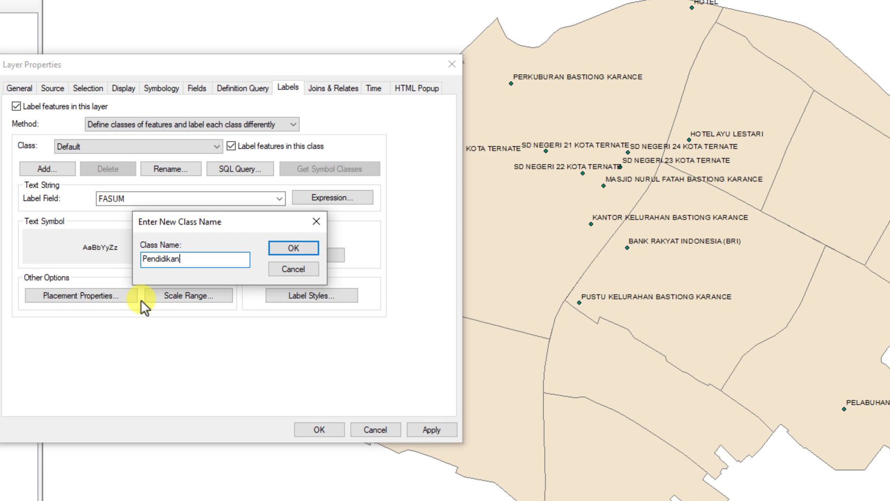
left_click(283, 248)
left_click(121, 146)
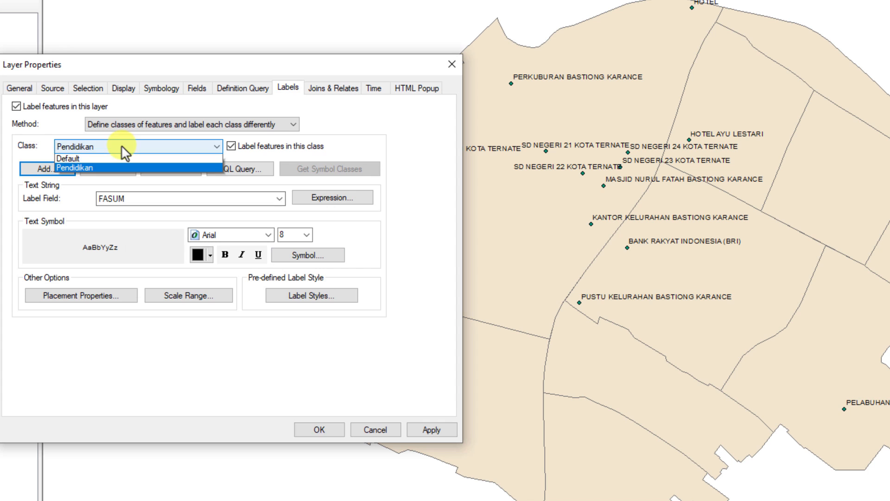
left_click(95, 158)
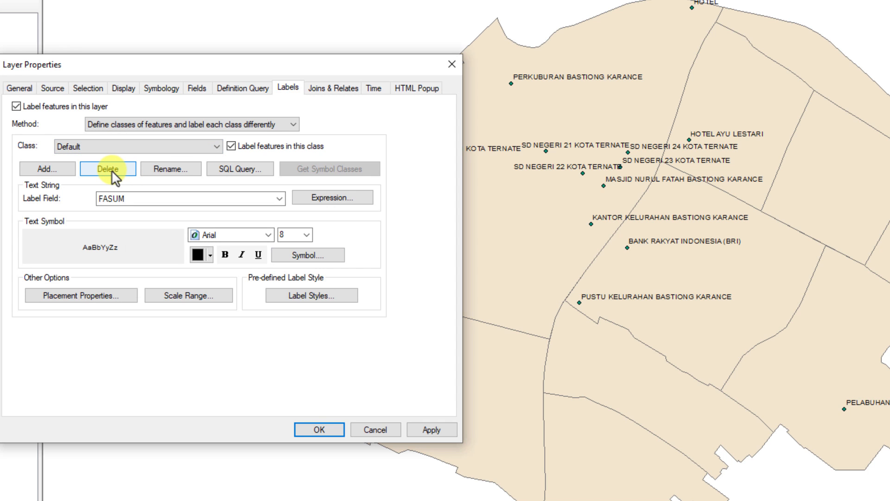
left_click(112, 170)
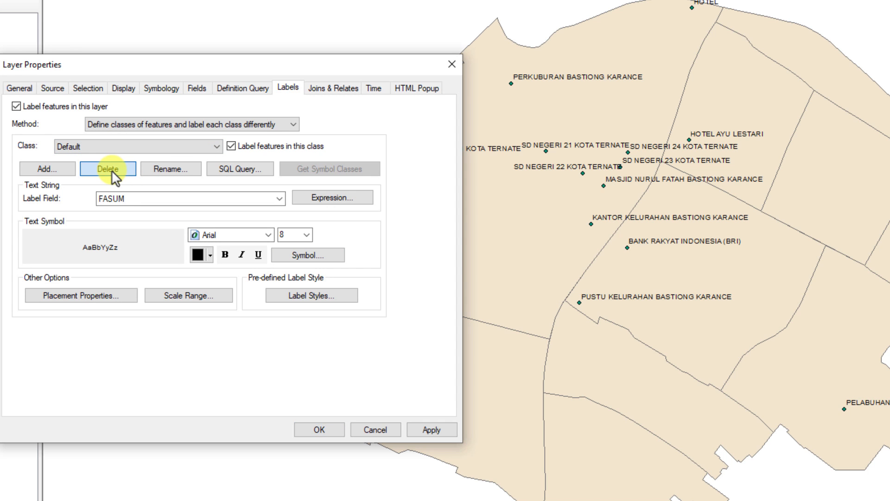
Restrict the Pendidikan label class with the SQL query "REMARK" = 'Pendidikan'
left_click(236, 168)
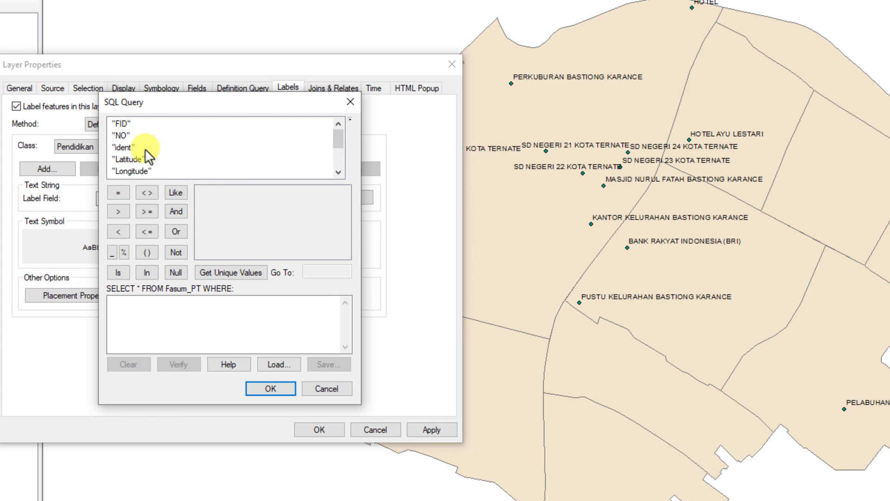
scroll(135, 163, "down", 3)
double_click(128, 171)
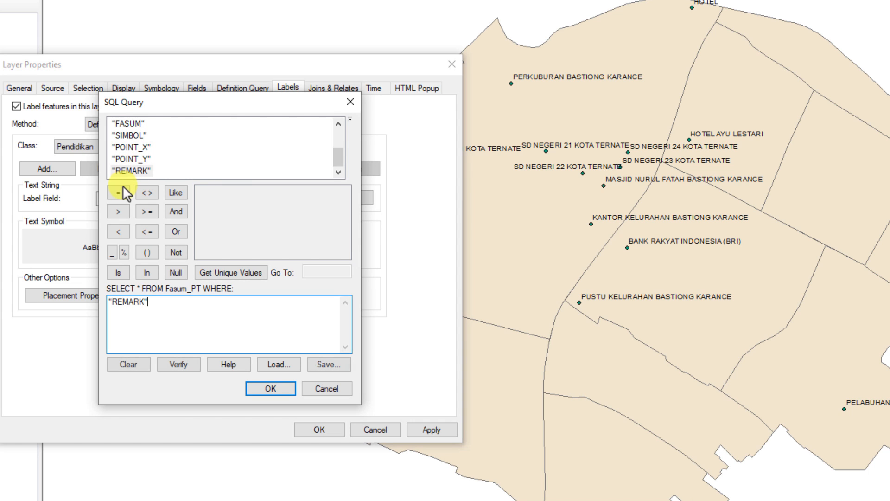
left_click(120, 191)
left_click(254, 272)
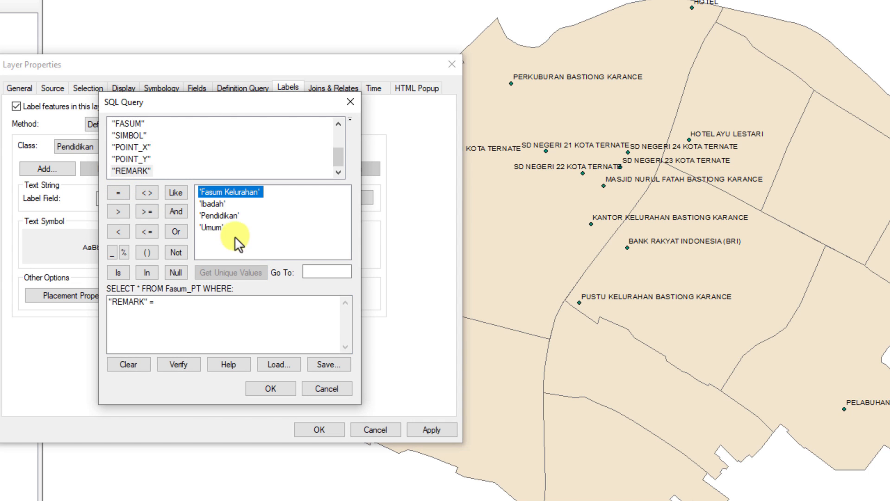
double_click(222, 215)
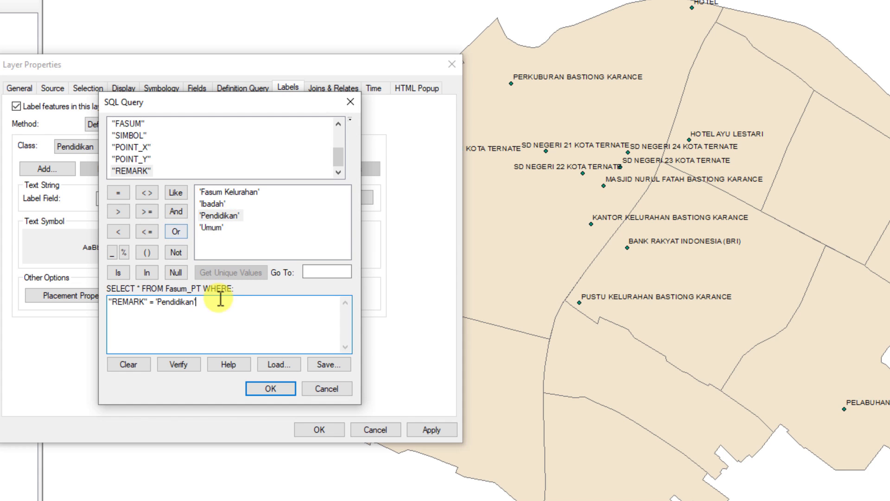
left_click(268, 389)
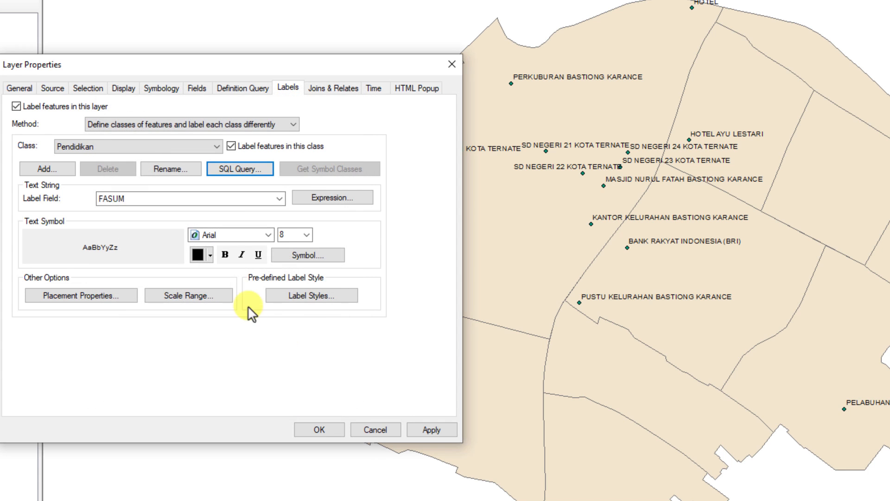
Colour the Pendidikan class labels red, add a Halo mask to their text symbol, and apply the label settings to Fasum_PT
left_click(198, 254)
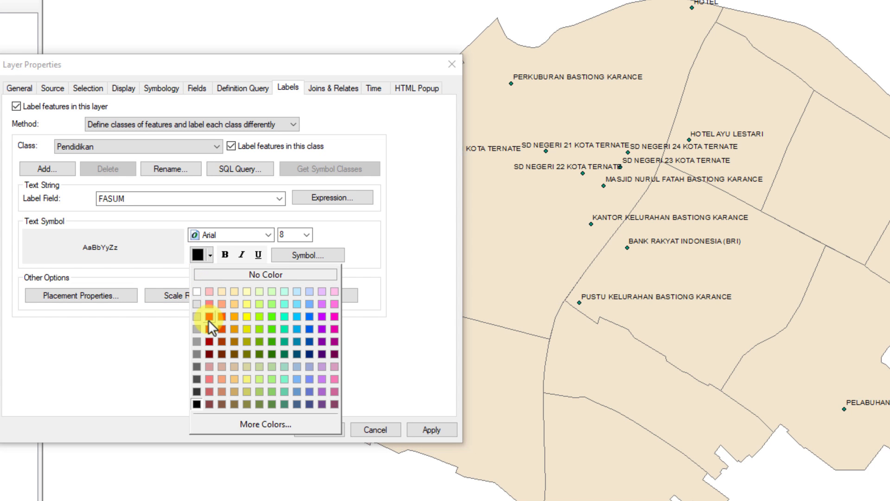
left_click(208, 319)
left_click(306, 255)
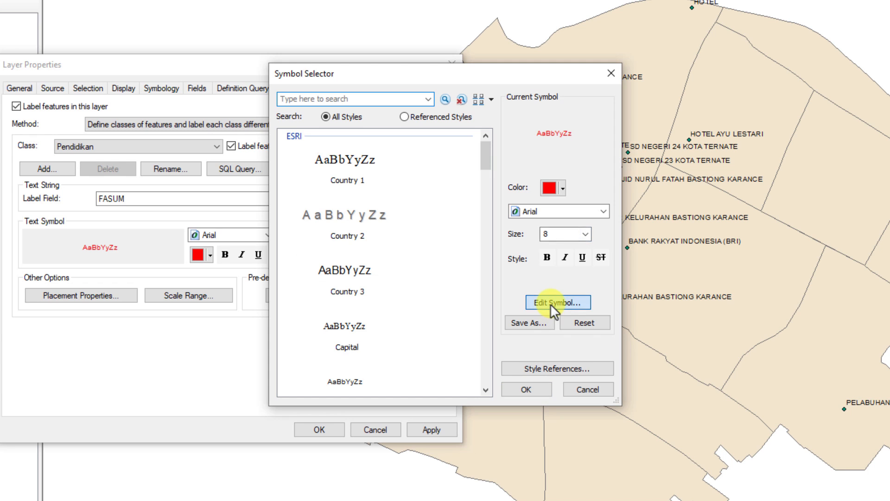
left_click(550, 304)
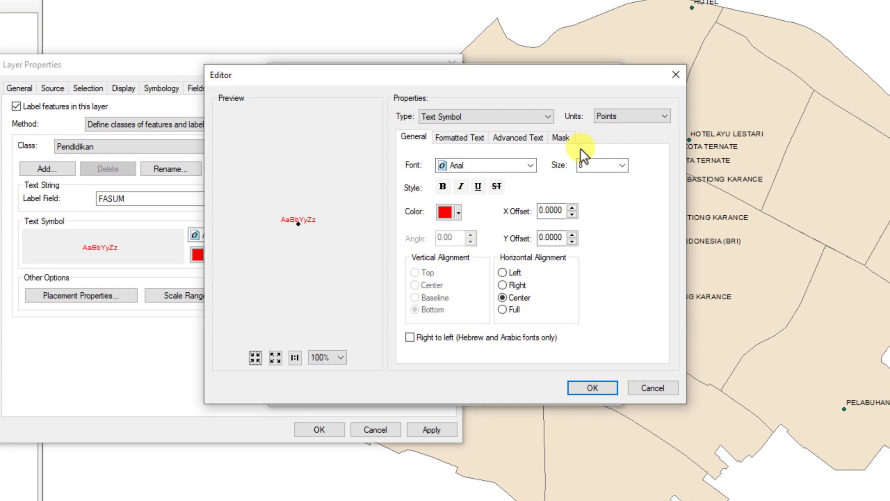
left_click(562, 136)
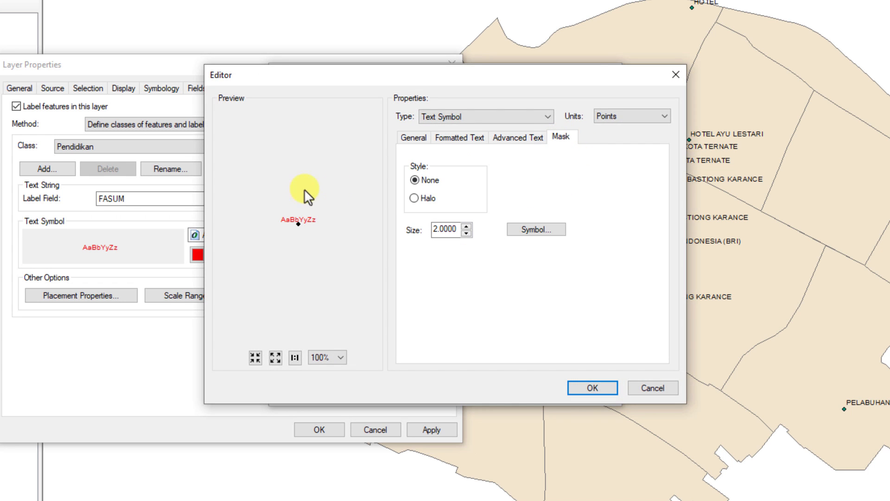
left_click(413, 198)
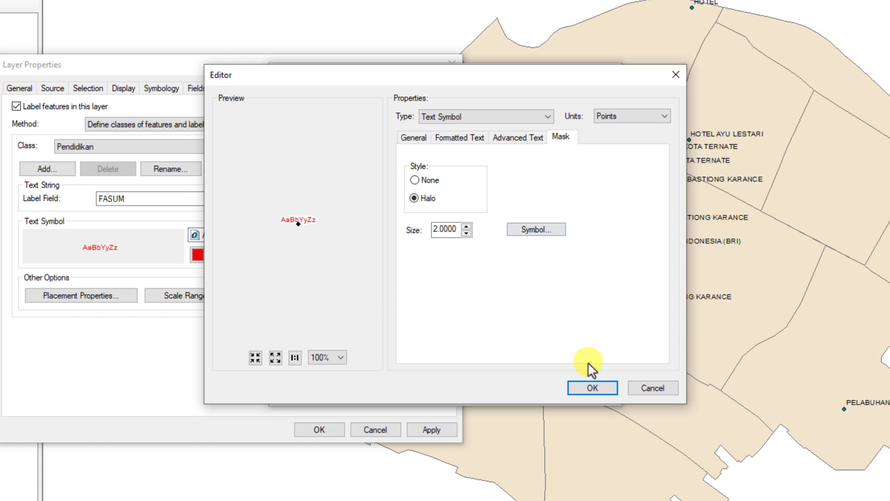
left_click(592, 388)
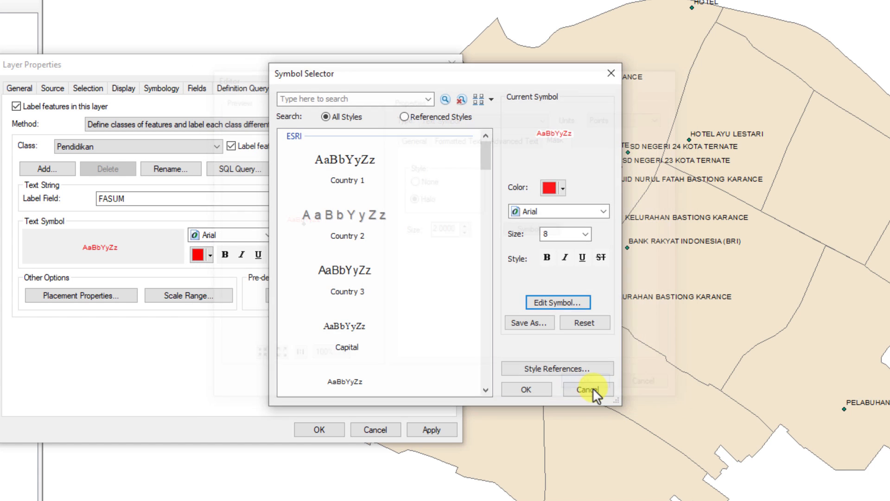
left_click(521, 389)
left_click(431, 430)
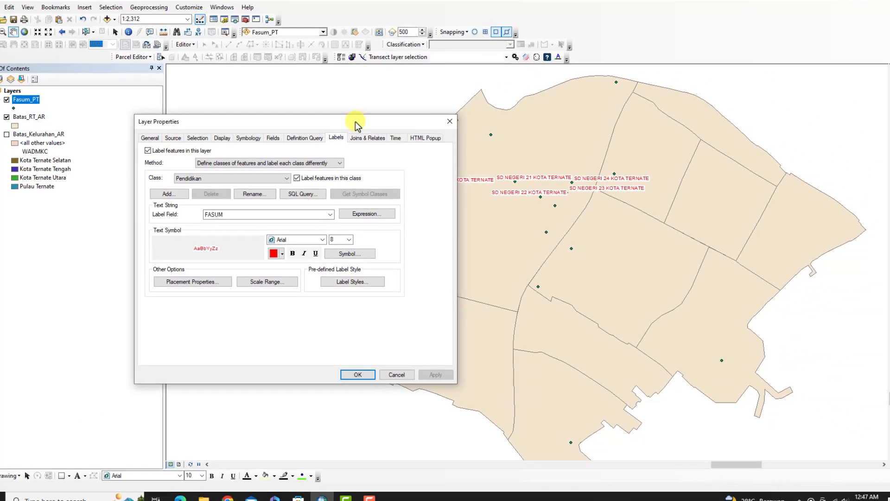
left_click_drag(316, 64, 246, 24)
left_click_drag(312, 99, 606, 131)
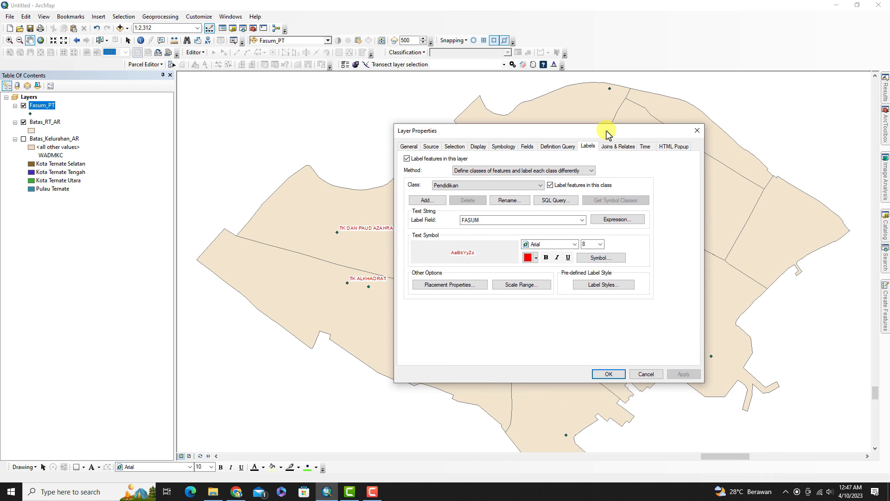
left_click(608, 374)
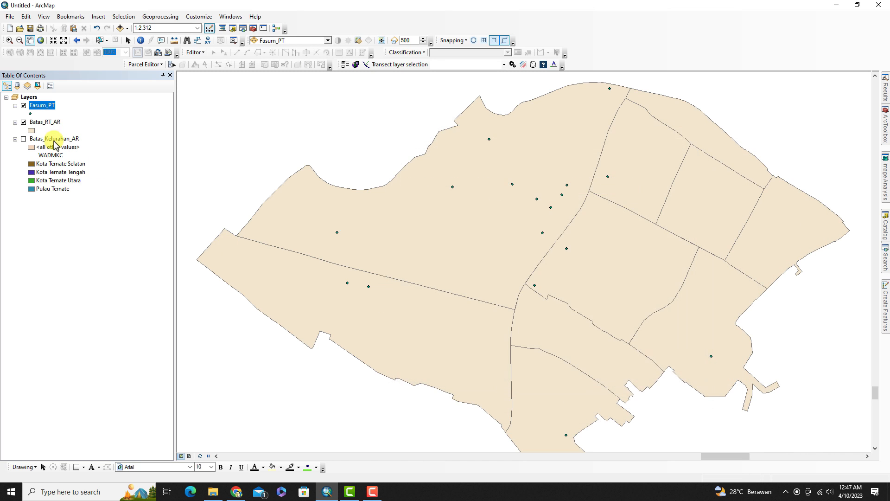
Hide the Fasum_PT layer, then open the Batas_RT_AR attribute table and widen it to read the full RT and RW values
left_click(23, 106)
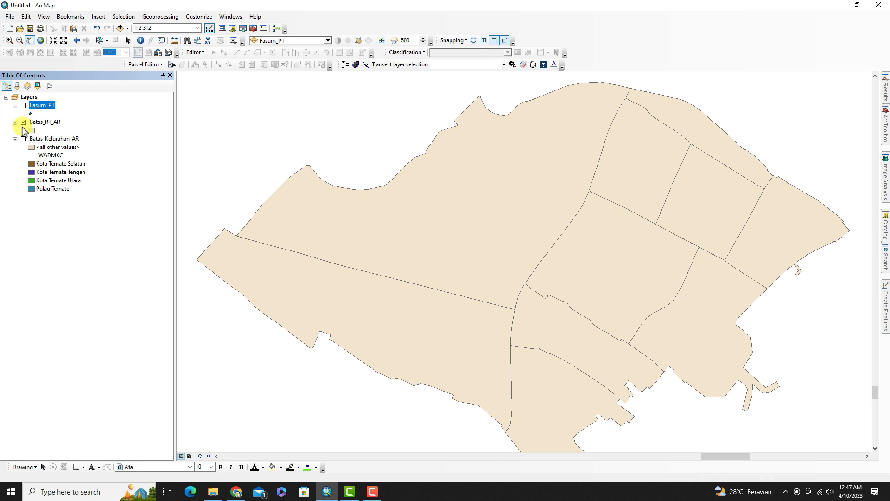
right_click(46, 123)
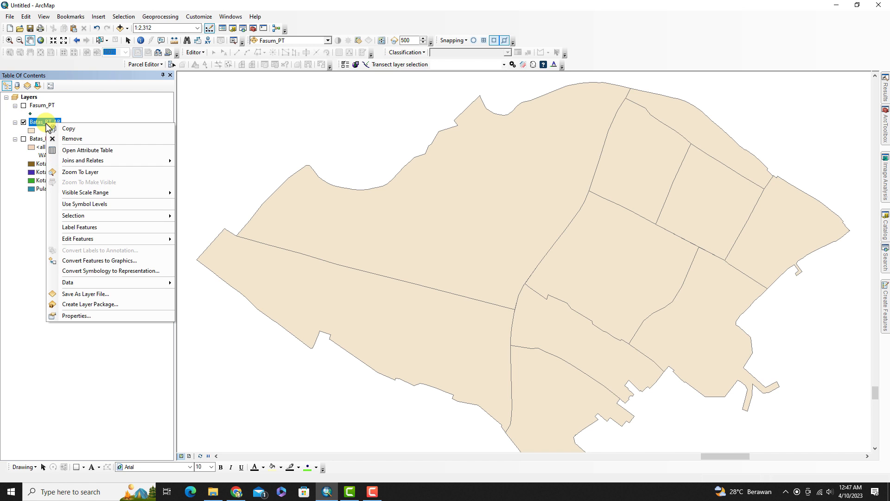
left_click(69, 151)
left_click_drag(439, 381, 664, 388)
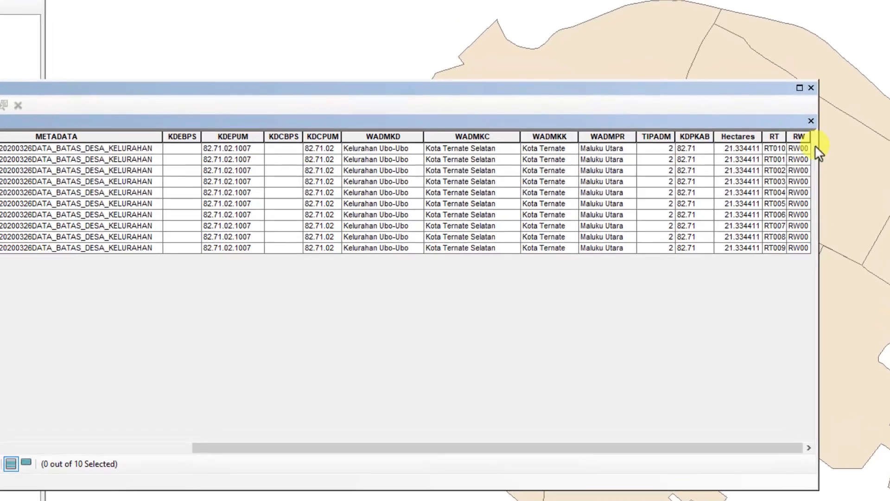
left_click_drag(735, 167, 773, 170)
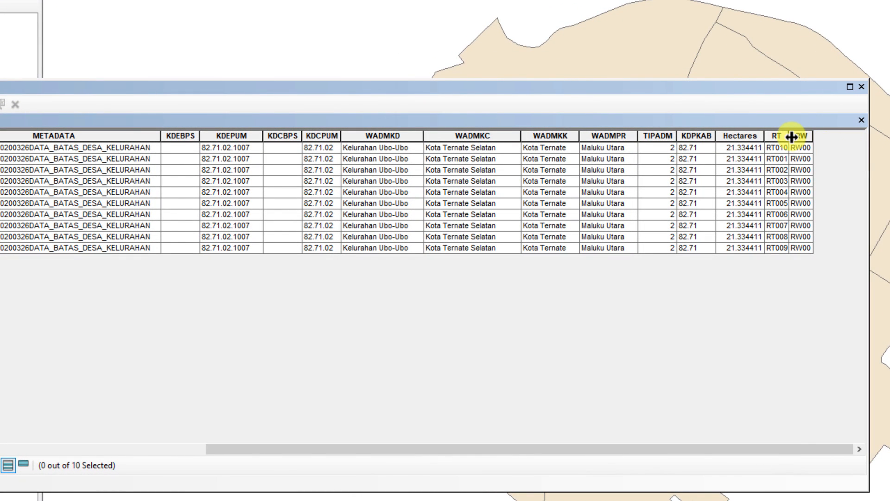
left_click_drag(789, 135, 831, 136)
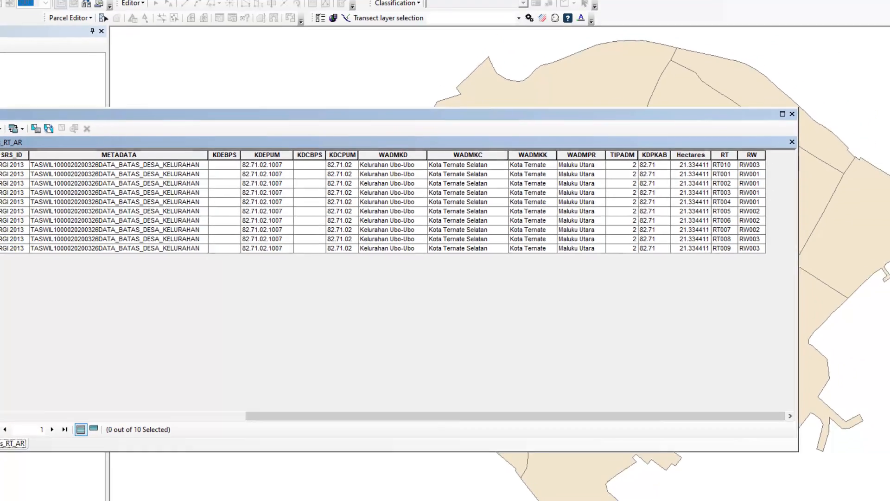
Label the Batas_RT_AR features by the RT field and shrink the attribute table window to uncover the map
right_click(44, 122)
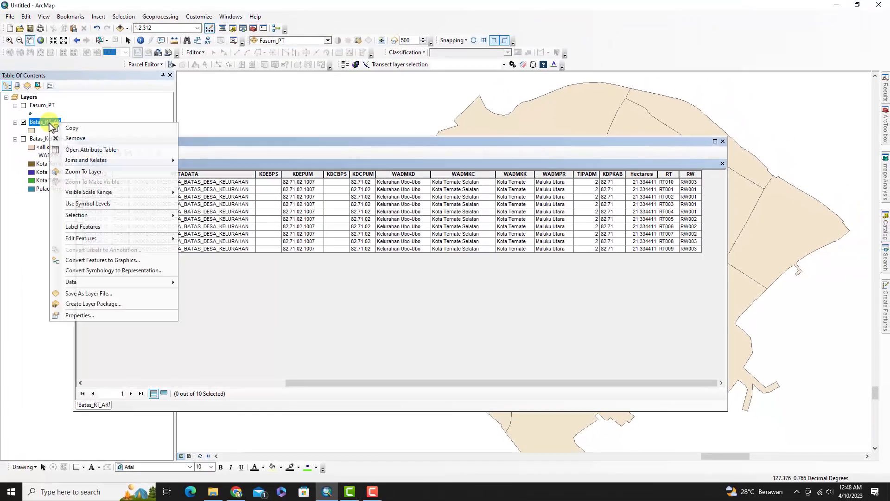
left_click(82, 316)
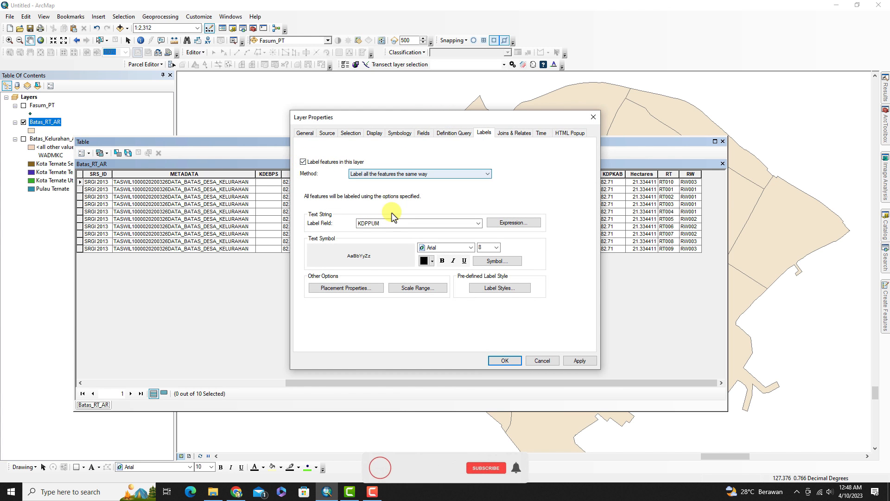
left_click(391, 223)
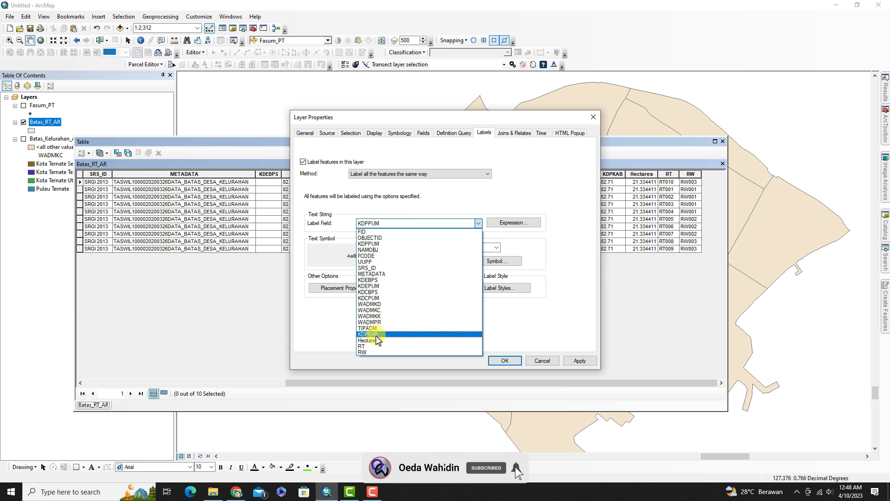
left_click(371, 346)
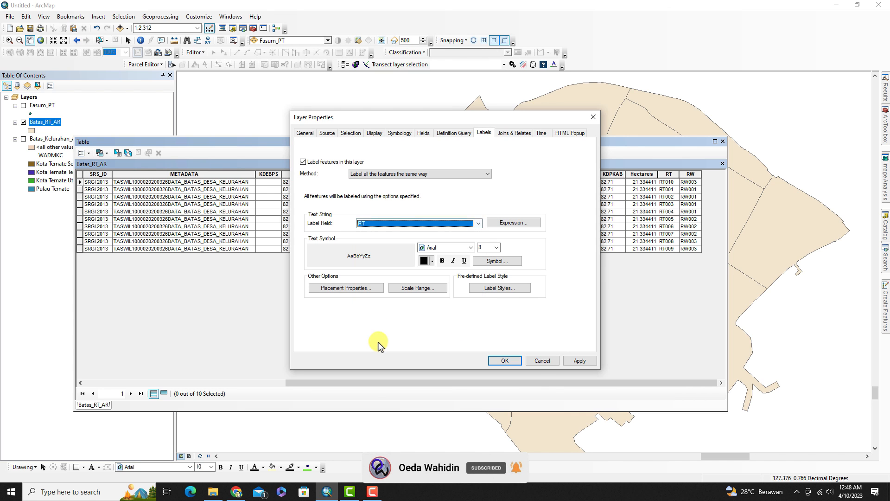
left_click(505, 360)
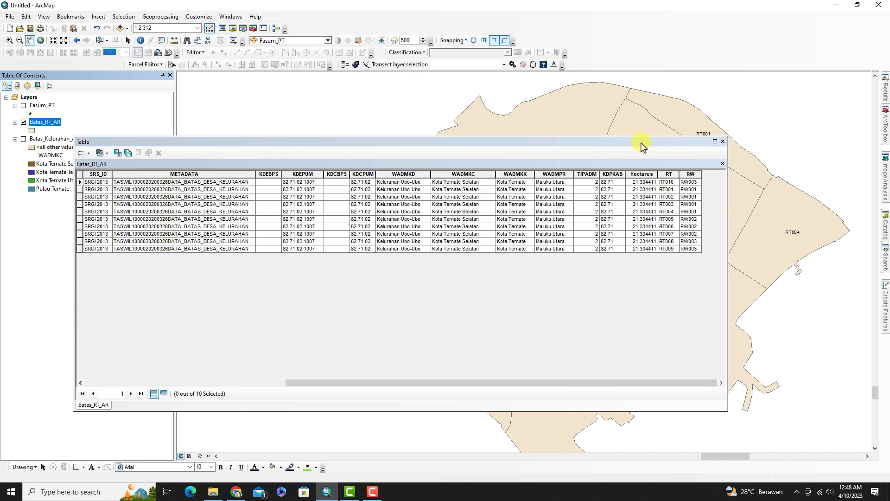
left_click_drag(727, 200, 254, 213)
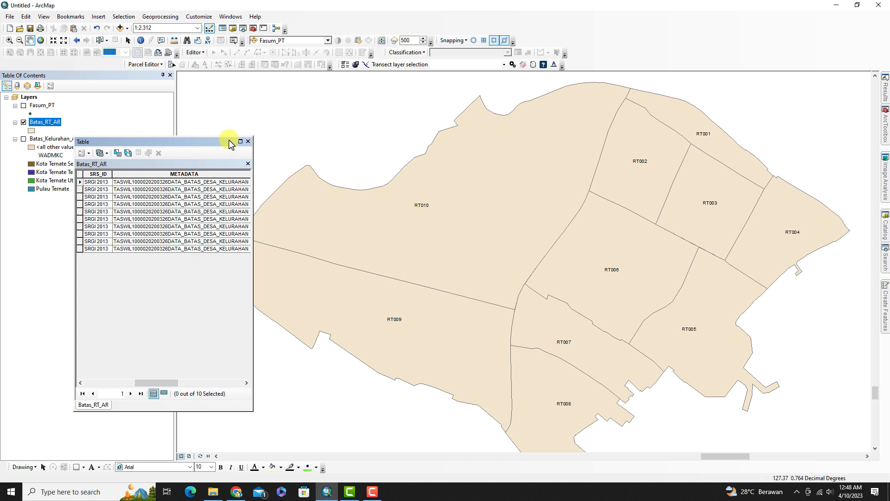
left_click_drag(229, 140, 319, 137)
Extend the Batas_RT_AR label expression to [RT]&"/"& [RW] so both fields are combined with a slash
right_click(46, 121)
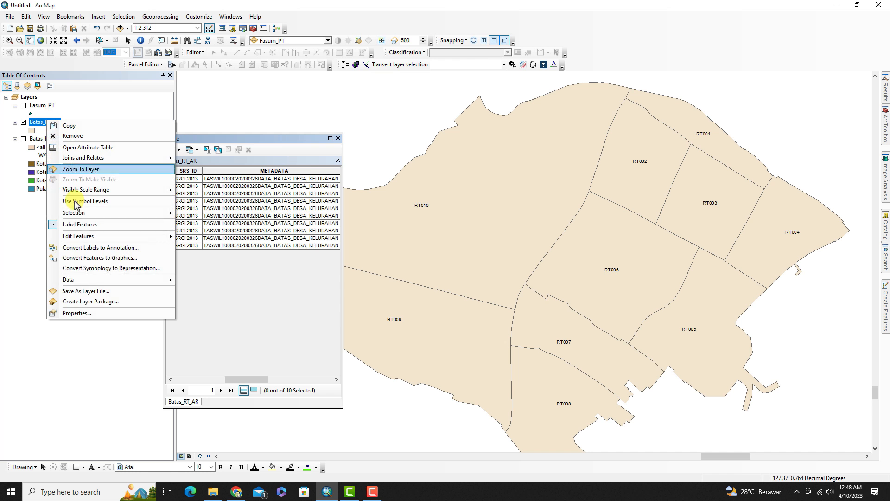
left_click(86, 314)
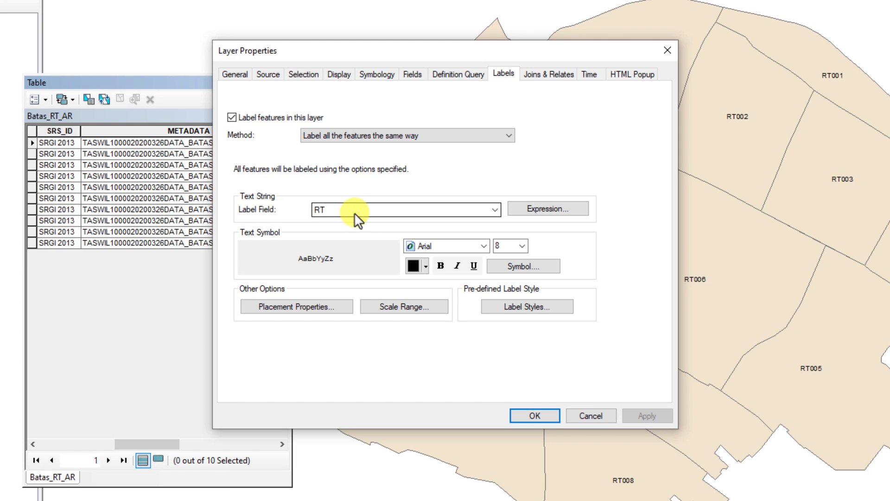
left_click(550, 210)
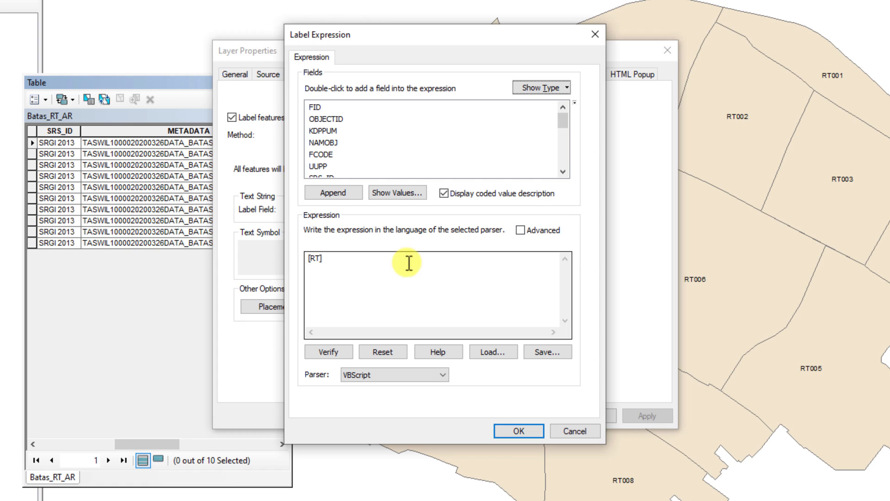
left_click(354, 262)
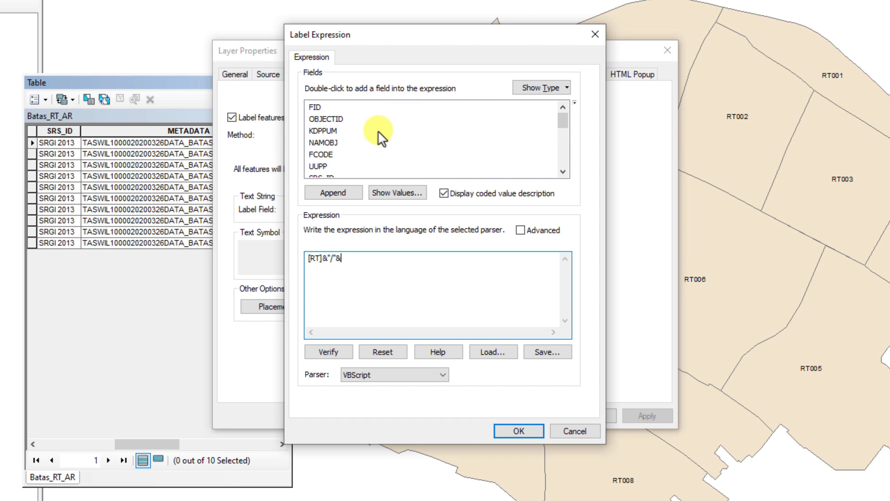
scroll(377, 133, "down", 3)
scroll(381, 138, "down", 2)
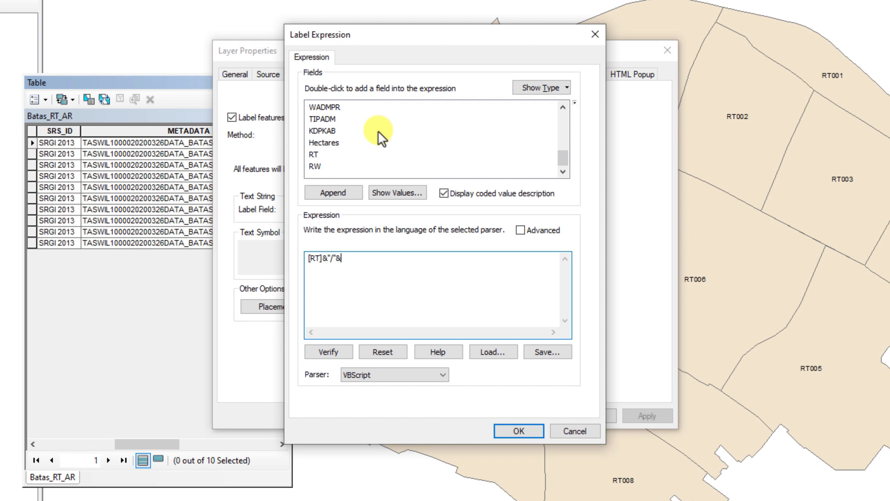
double_click(316, 166)
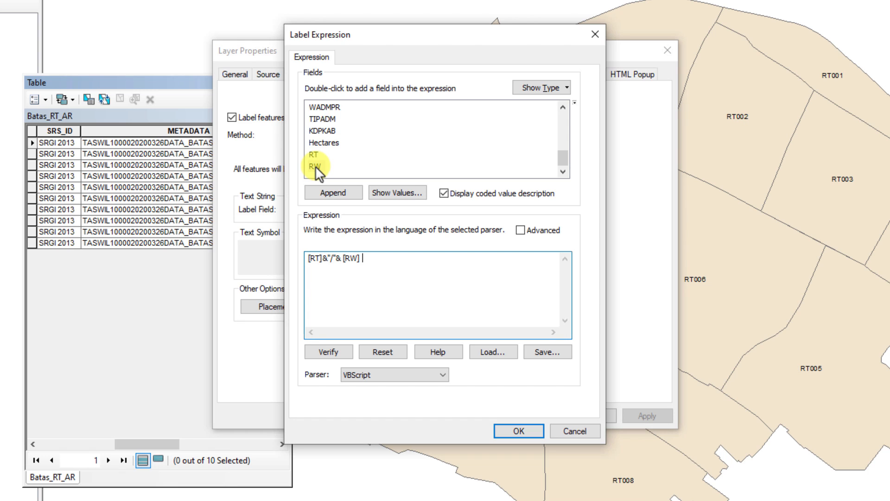
Verify the combined RT and RW label expression and apply it to the Batas_RT_AR layer
left_click(321, 352)
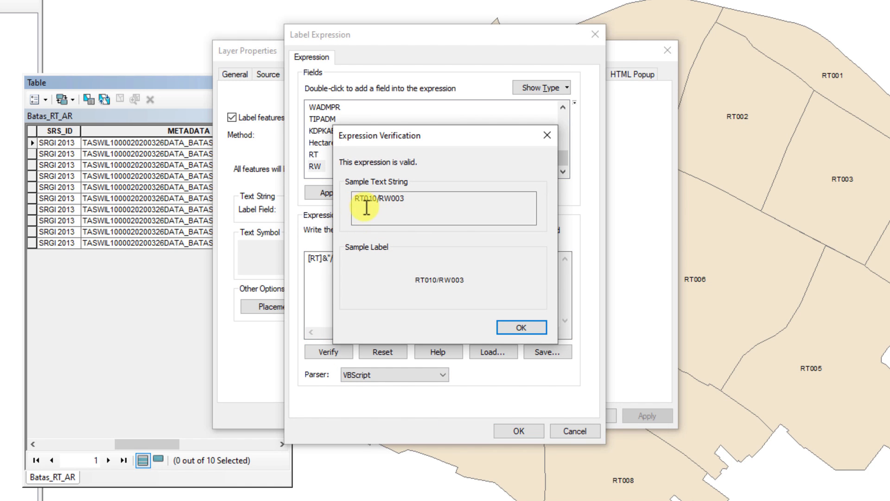
left_click_drag(412, 136, 494, 136)
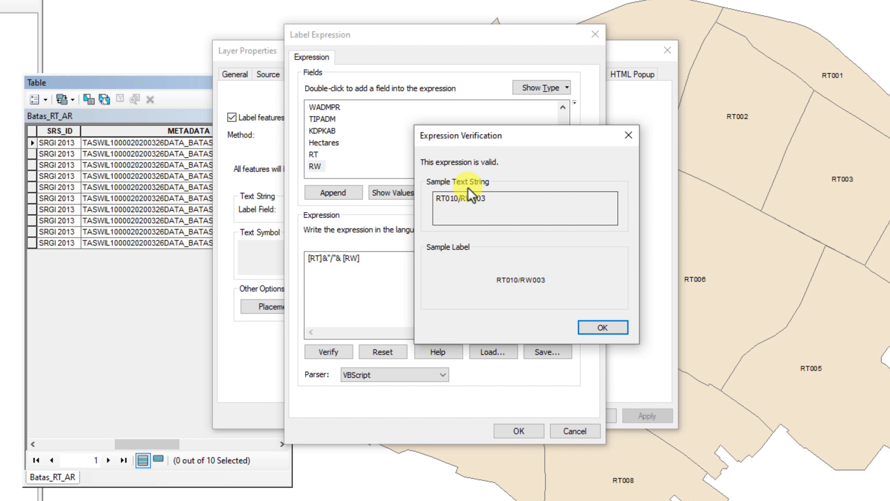
left_click(603, 327)
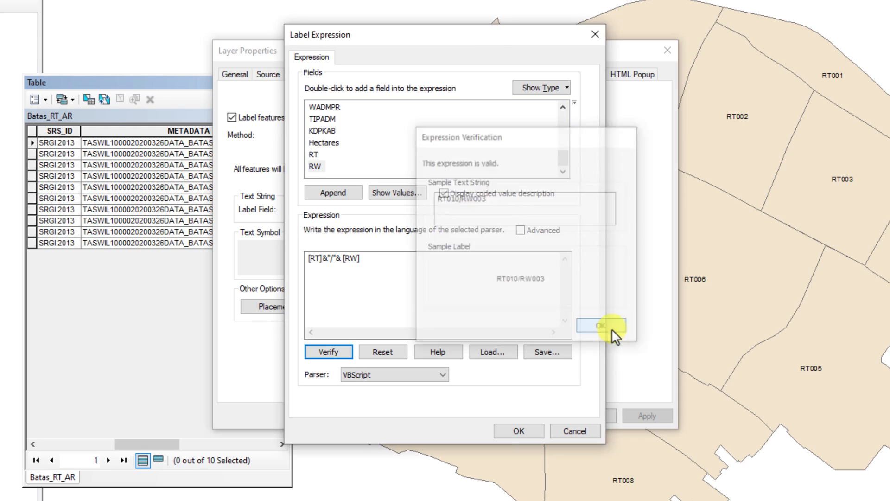
left_click(519, 431)
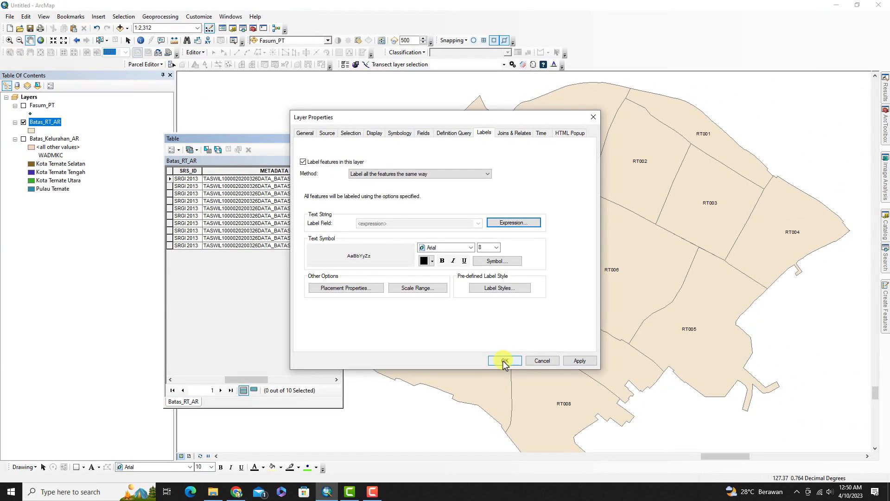
left_click(504, 361)
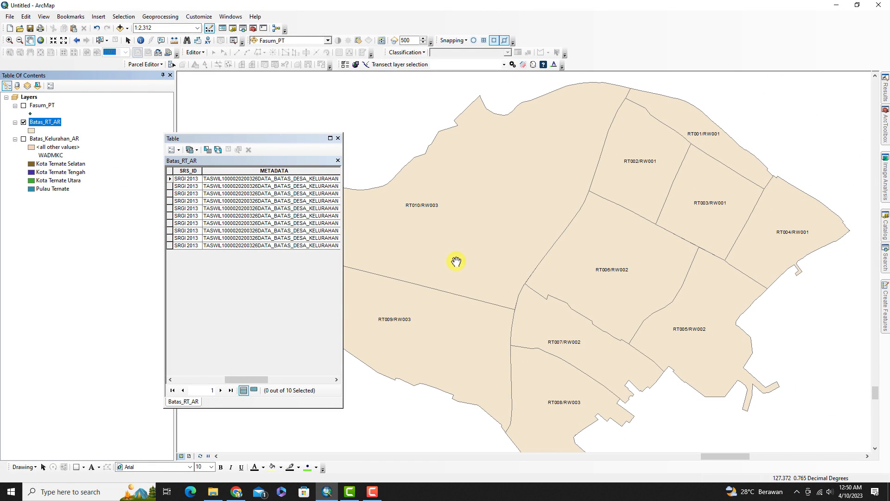
Set the Batas_RT_AR symbology to unique values of the RW field and add all its values
double_click(40, 121)
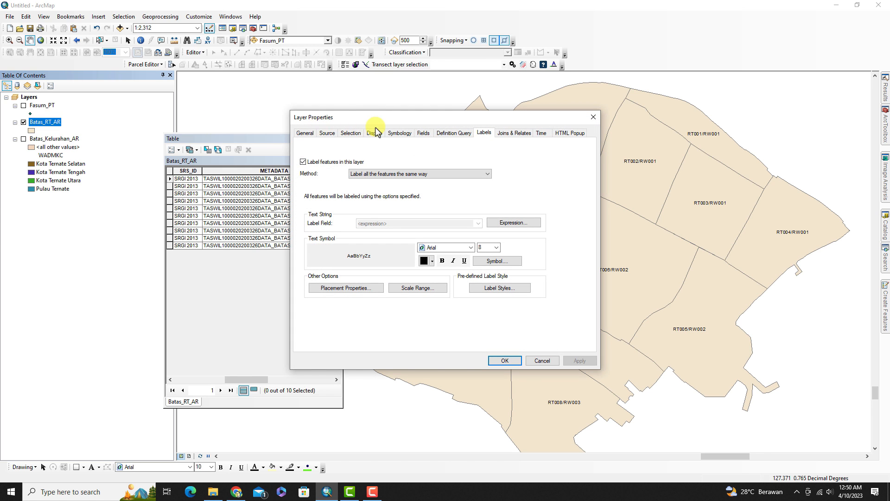
left_click(395, 133)
left_click(312, 164)
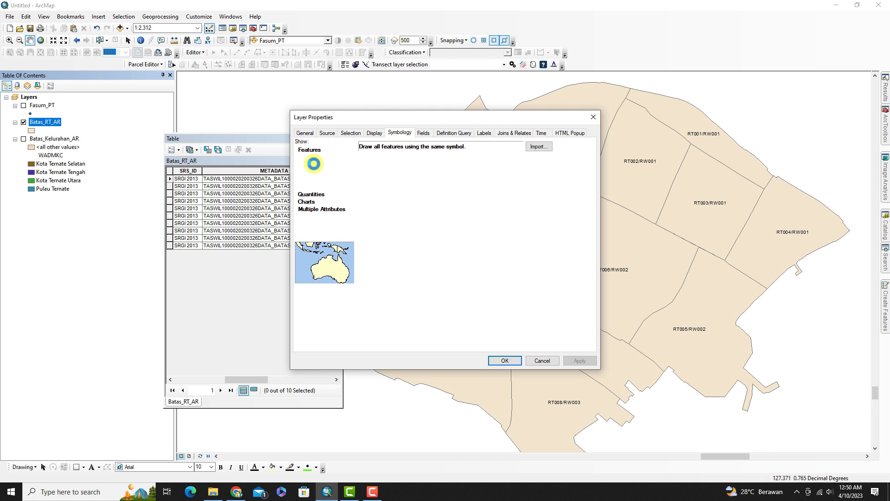
left_click(405, 166)
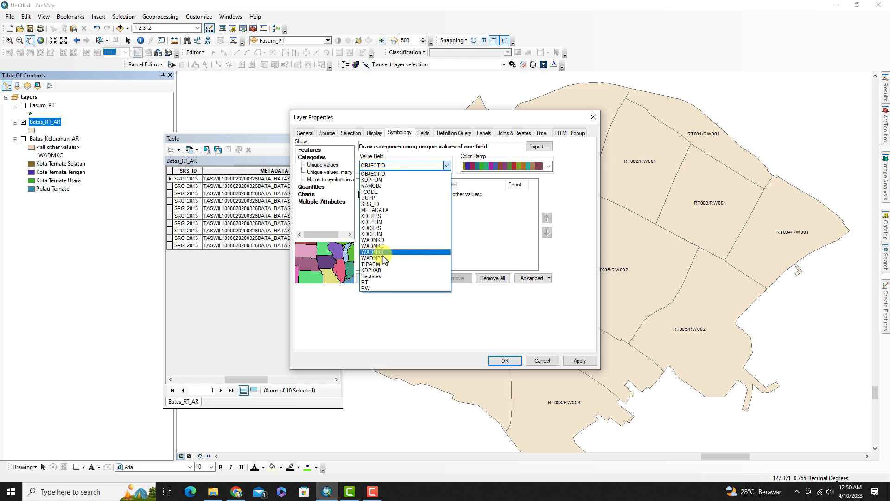
left_click(374, 289)
left_click(376, 278)
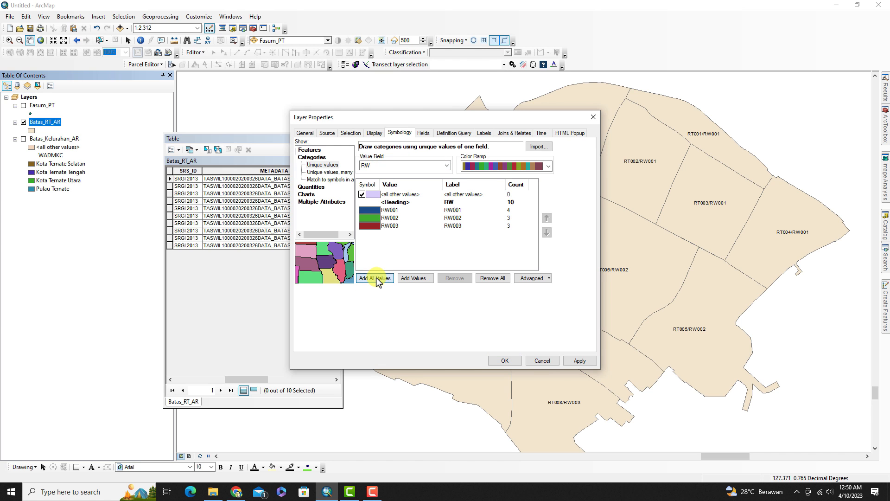
Apply the RW unique-value symbology to Batas_RT_AR and move the attribute table window away from the map features
left_click(503, 360)
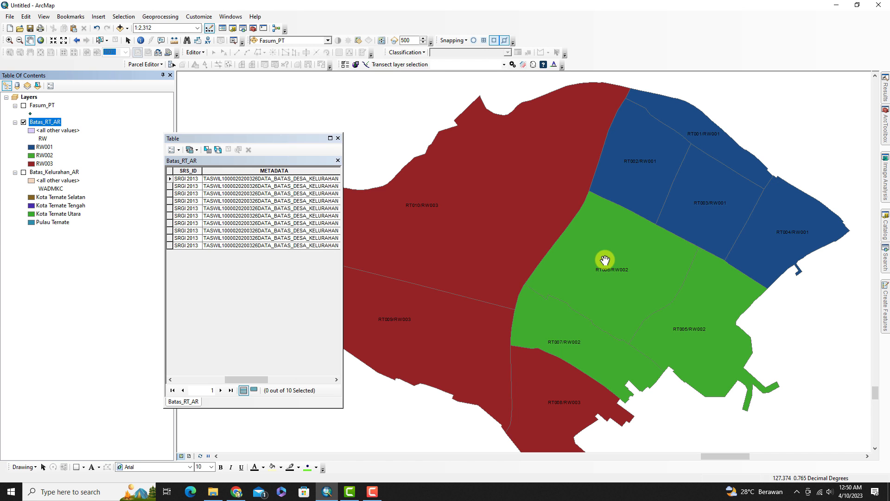
left_click_drag(294, 139, 216, 143)
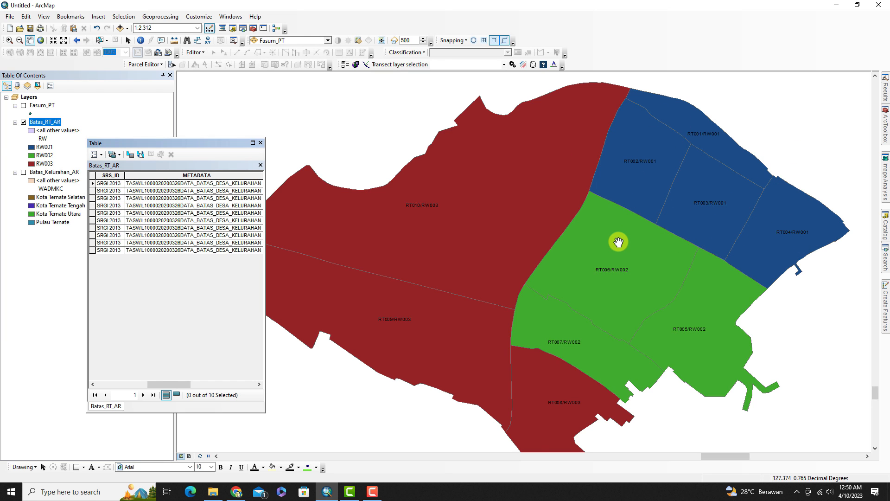
right_click(41, 122)
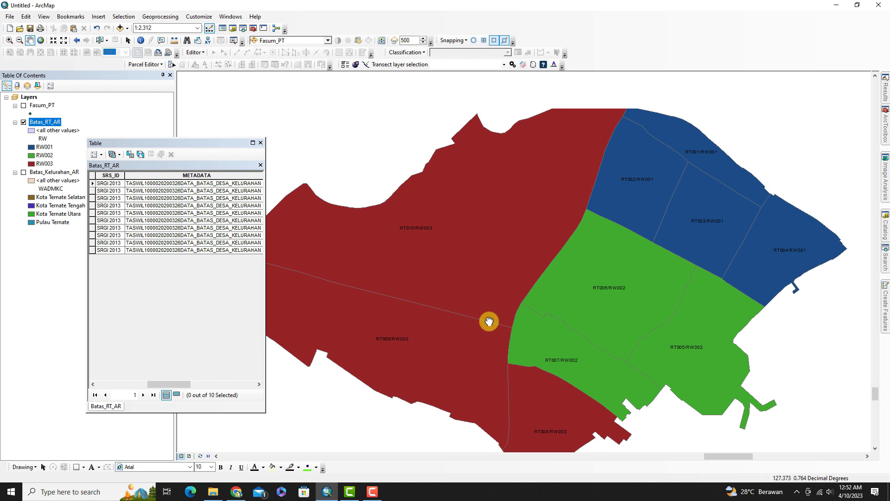
left_click_drag(489, 321, 487, 298)
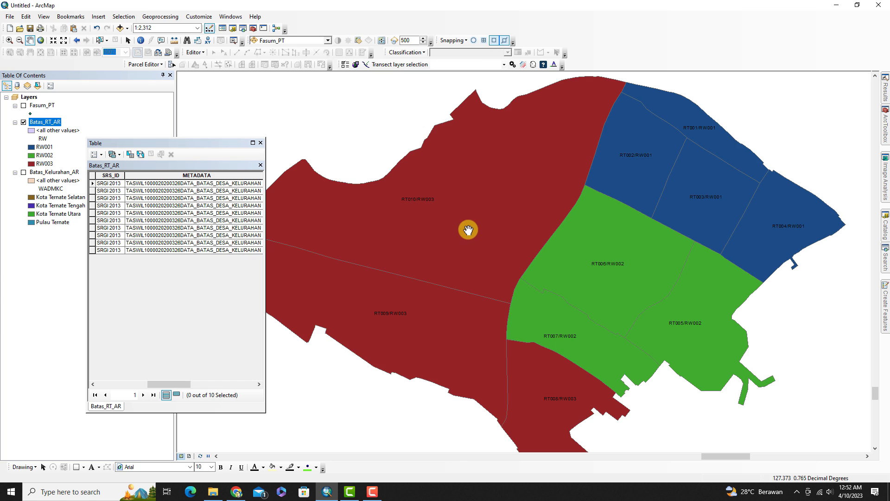
left_click_drag(468, 229, 467, 212)
left_click_drag(640, 195, 611, 224)
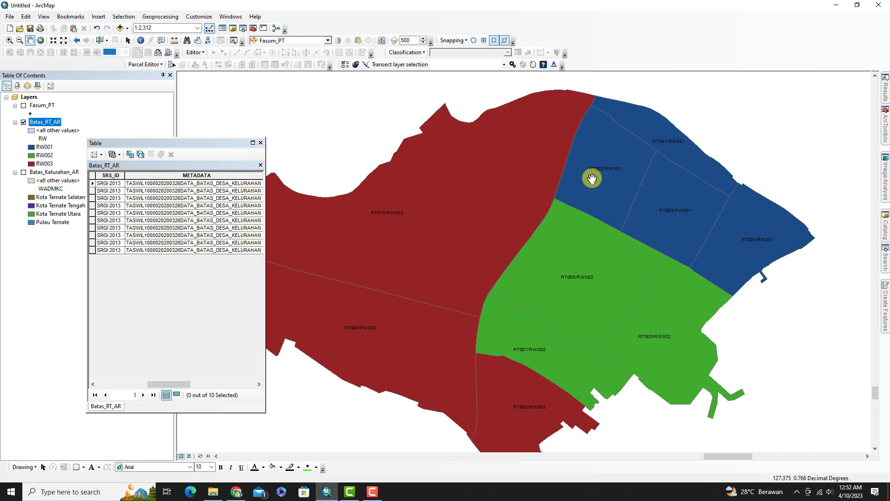
left_click_drag(439, 218, 458, 195)
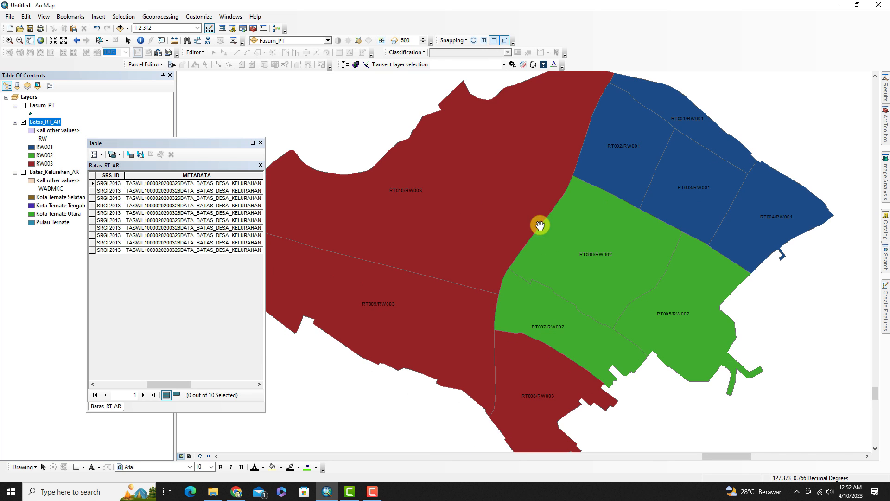
left_click_drag(505, 166, 487, 207)
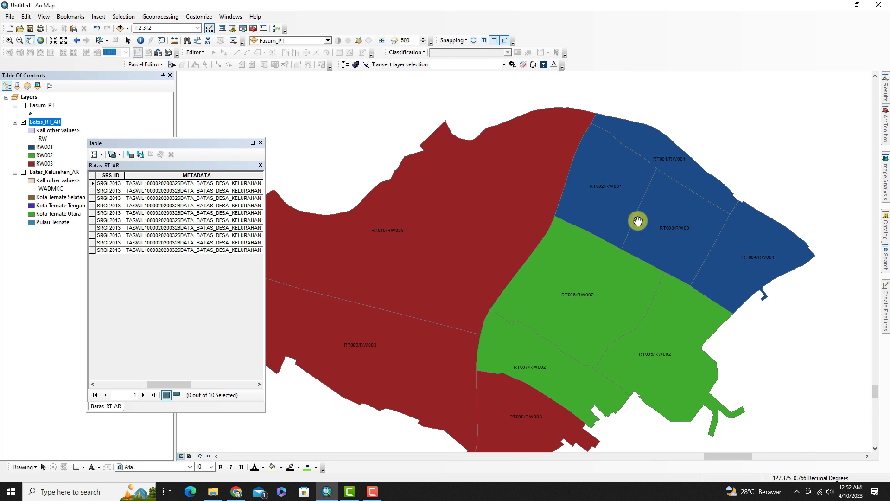
Set Batas_RT_AR labeling to define classes and label each class differently, and add a label class named RW01
right_click(48, 122)
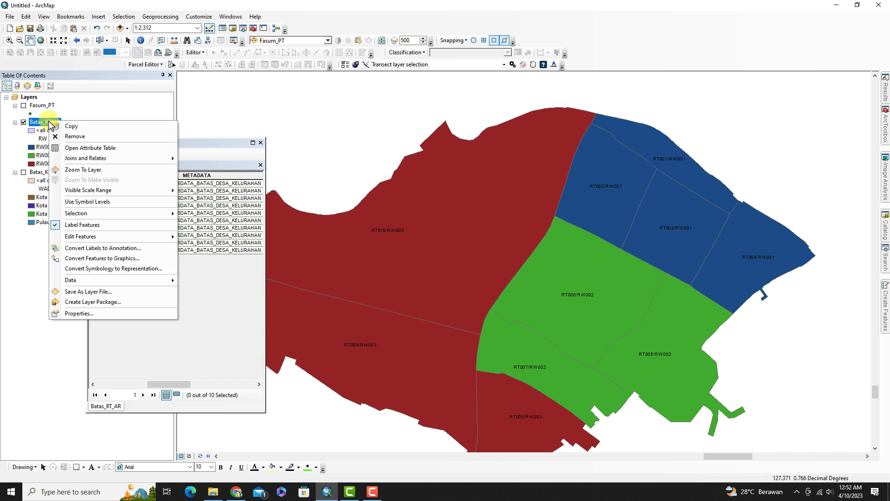
left_click(84, 315)
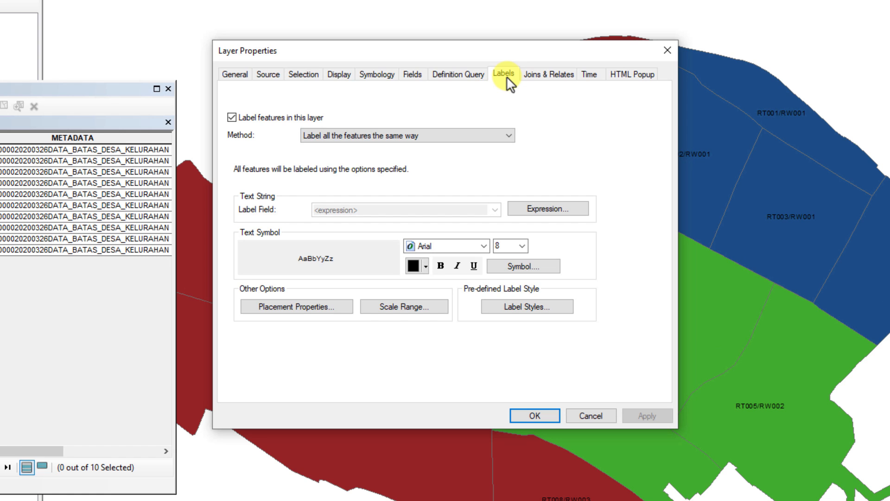
left_click(347, 134)
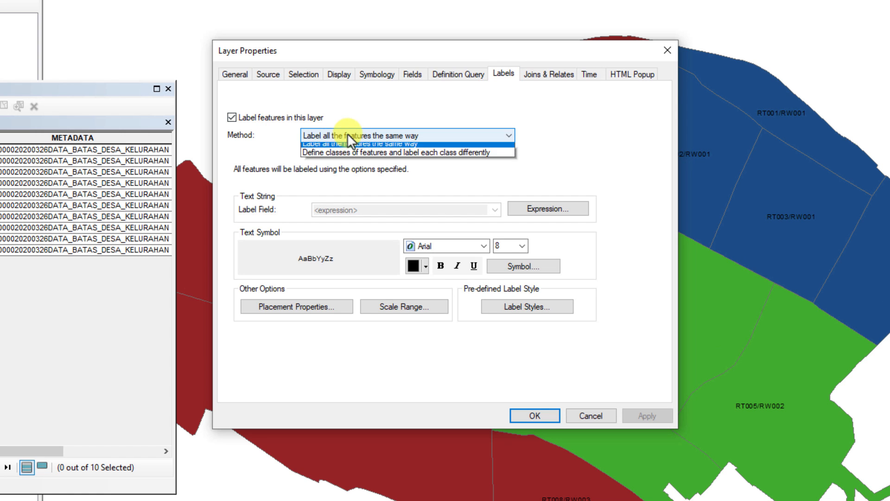
left_click(326, 158)
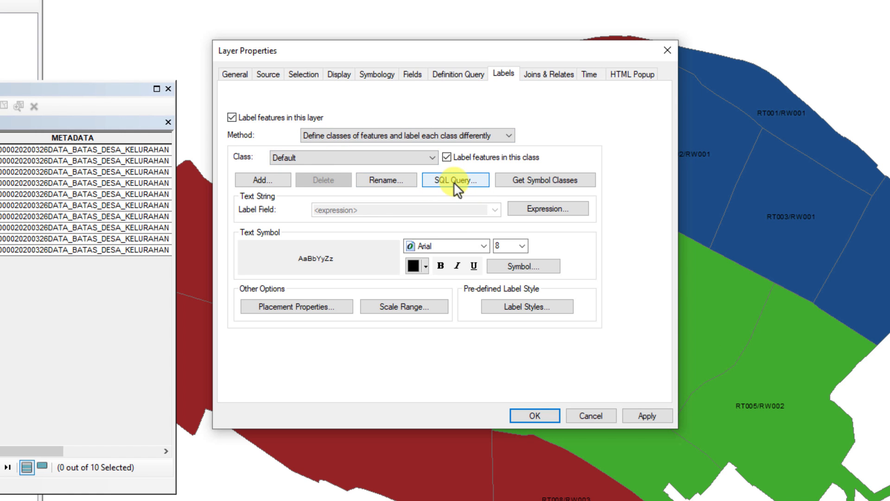
left_click(273, 180)
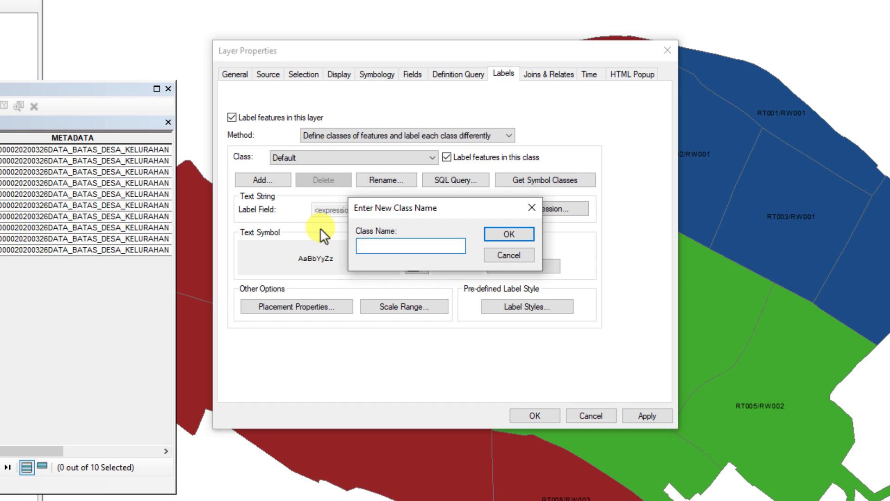
type("RW01")
left_click(514, 235)
Restrict the Default label class with the SQL query "RW" = 'RW001'
left_click(377, 158)
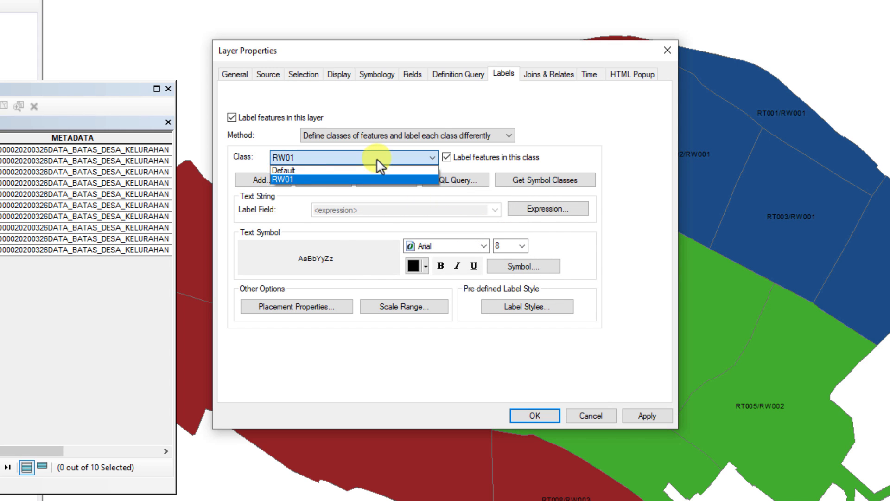
left_click(449, 180)
scroll(370, 151, "down", 3)
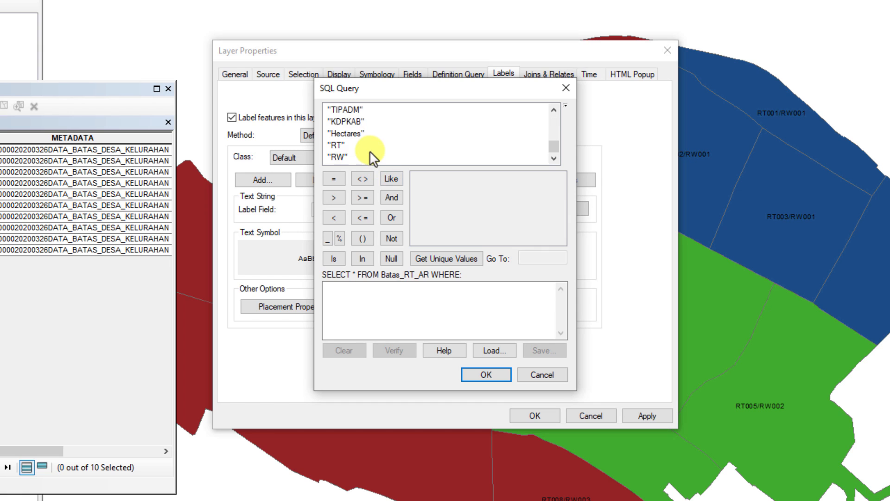
double_click(336, 157)
left_click(334, 180)
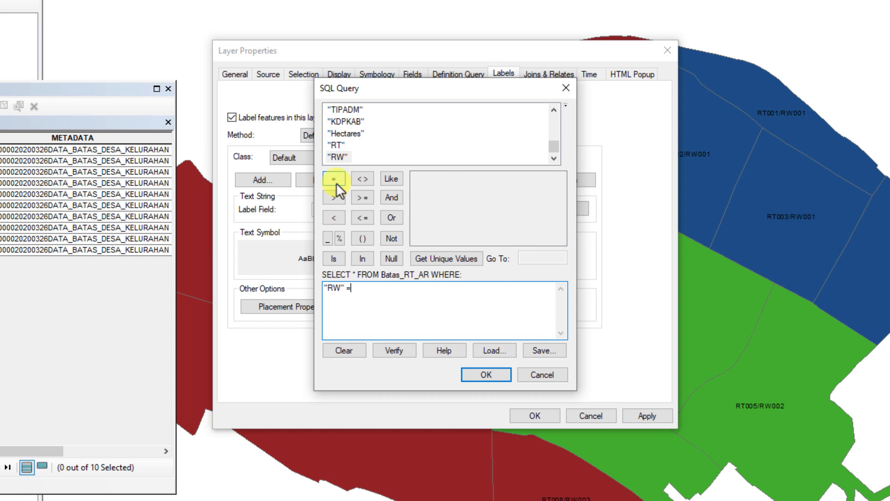
left_click(440, 259)
double_click(433, 177)
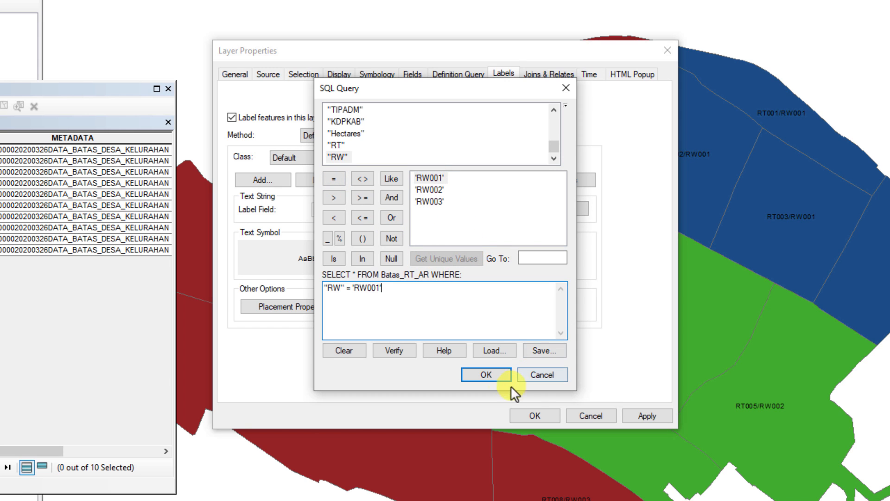
left_click(493, 373)
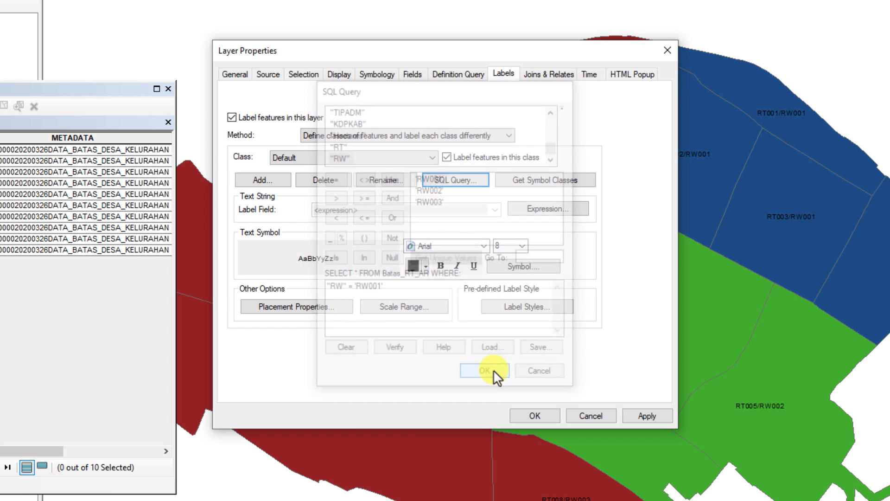
Give the Default class labels light blue text with a halo mask and apply the changes to the layer
left_click(416, 266)
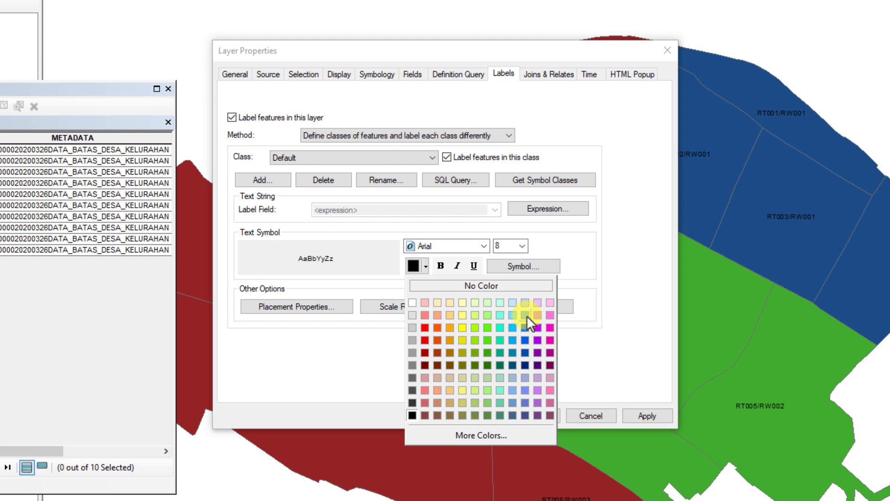
left_click(511, 315)
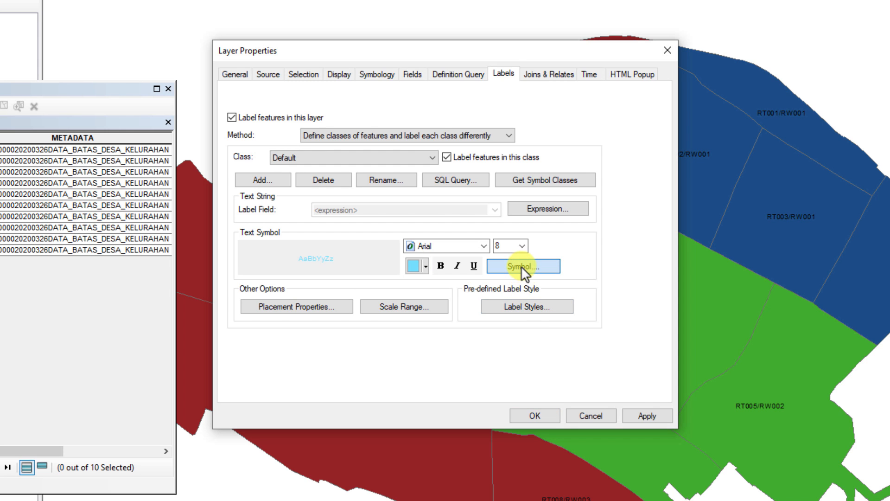
left_click(521, 267)
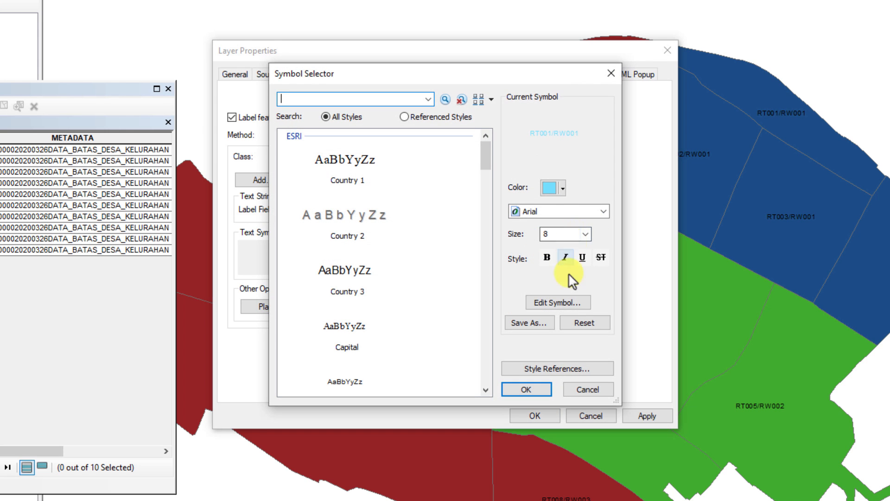
left_click(567, 306)
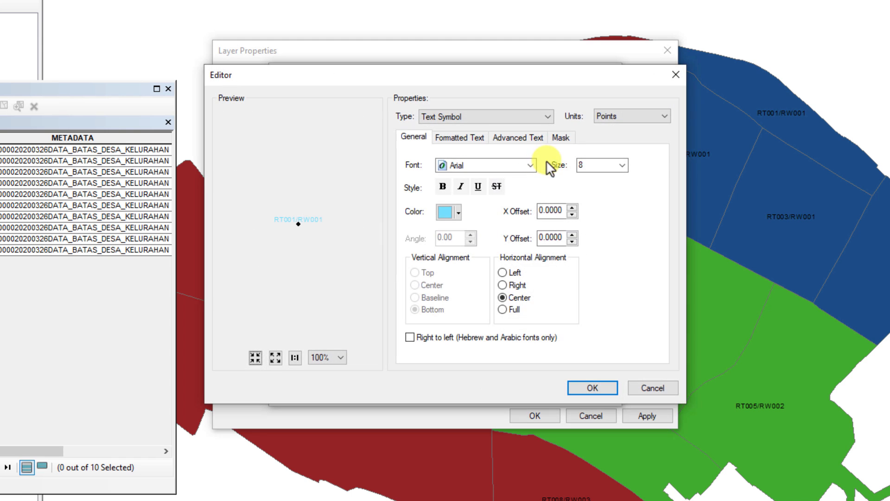
left_click(562, 136)
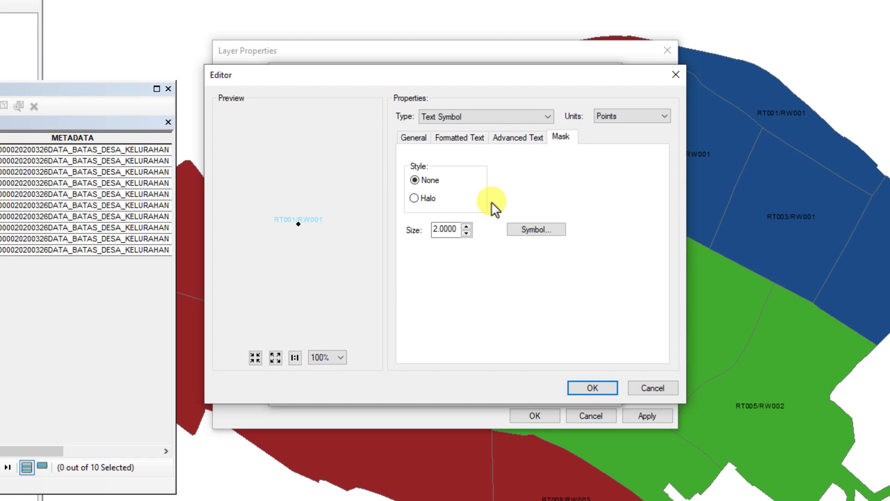
left_click(413, 200)
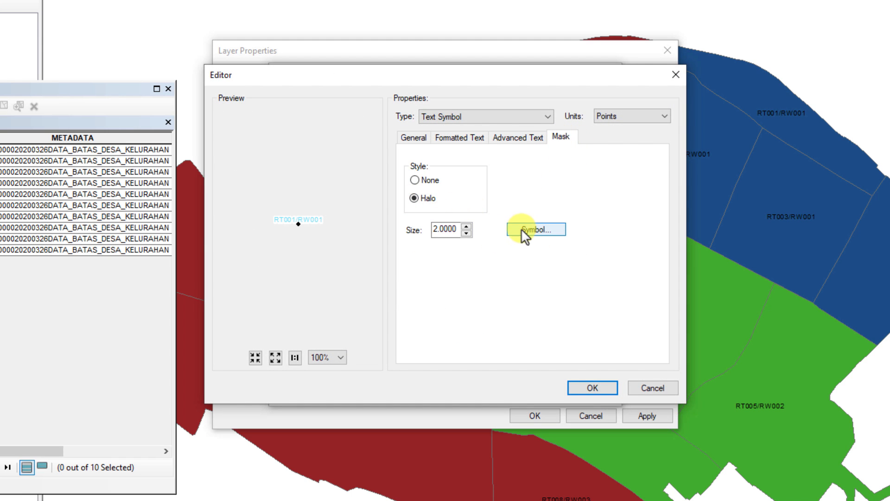
left_click(595, 388)
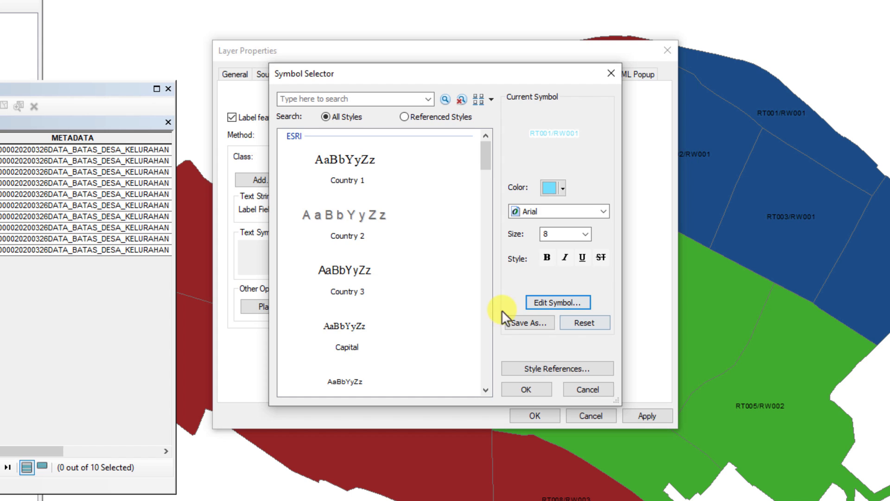
left_click(532, 394)
left_click(641, 416)
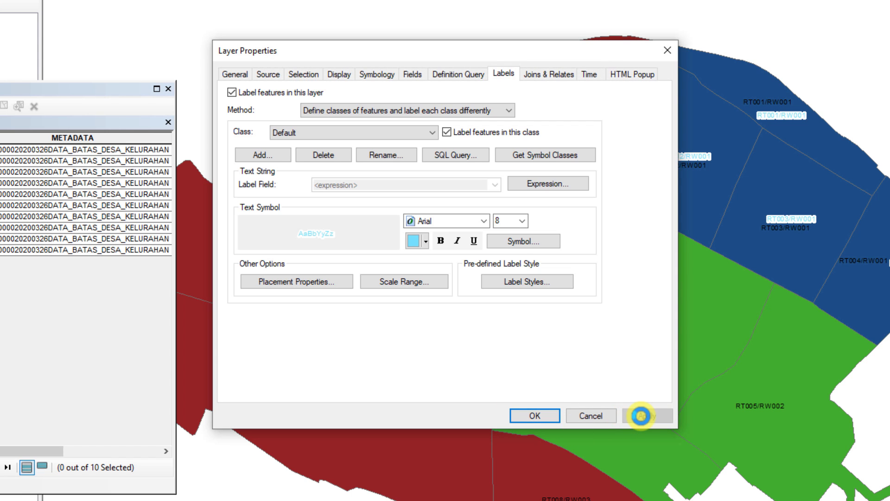
Delete the Default label class from Batas_RT_AR and apply the change
left_click(332, 133)
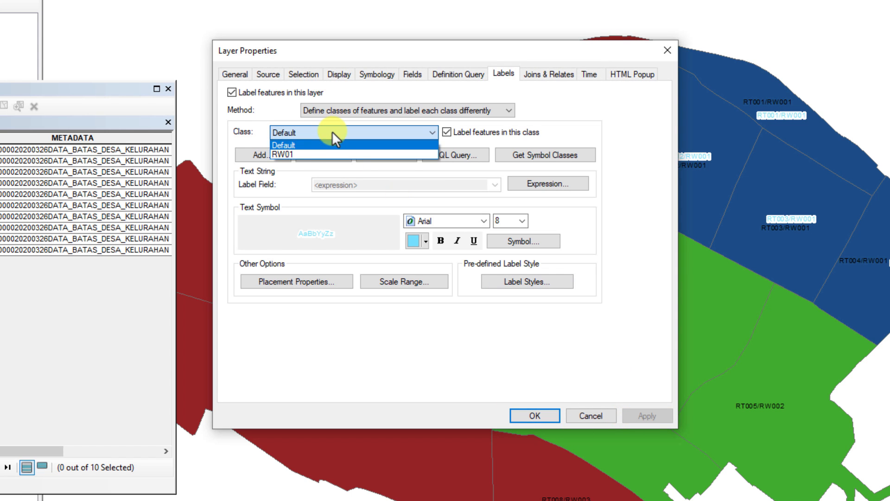
left_click(310, 144)
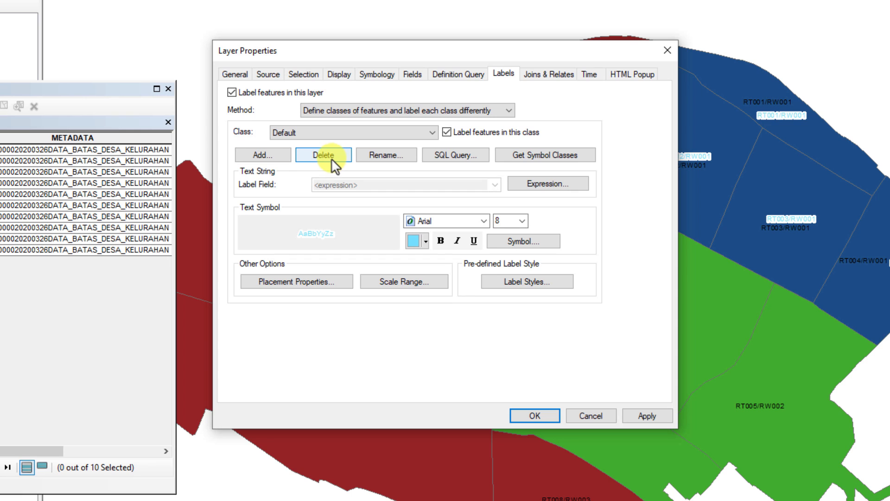
left_click(330, 156)
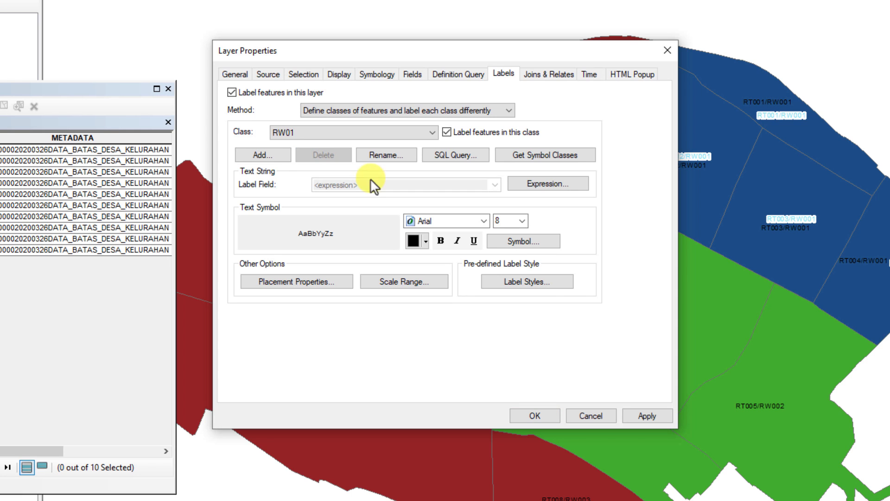
left_click(644, 414)
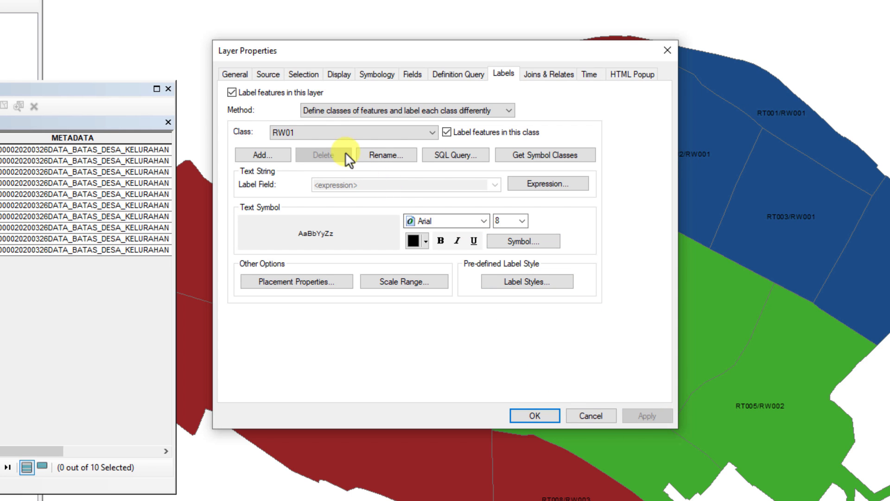
Restrict the RW01 label class with the SQL query "RW" = 'RW001'
left_click(303, 132)
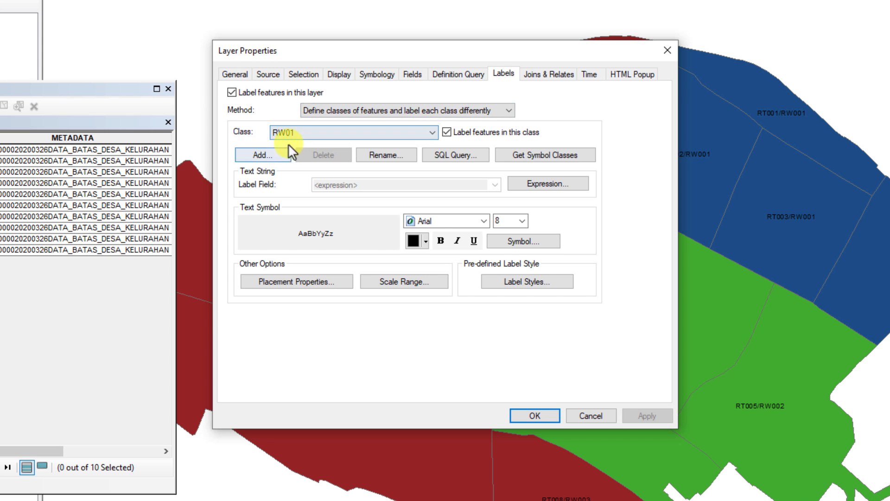
left_click(452, 154)
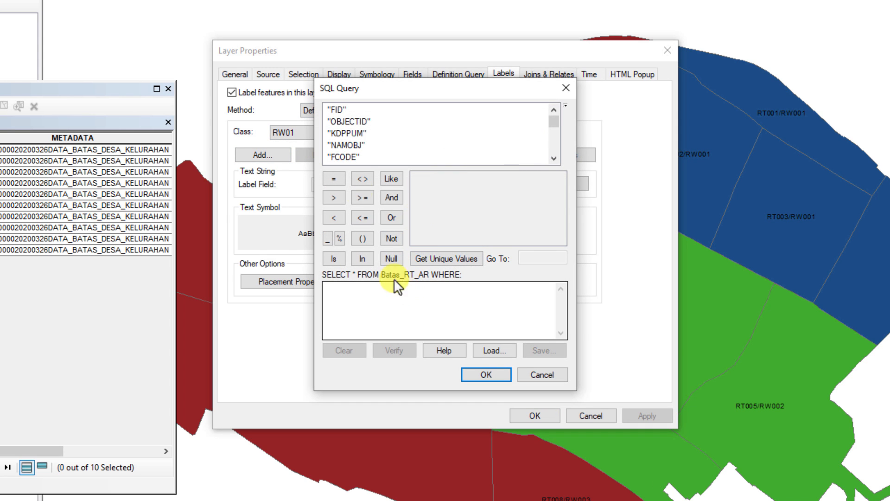
scroll(347, 150, "down", 3)
double_click(336, 157)
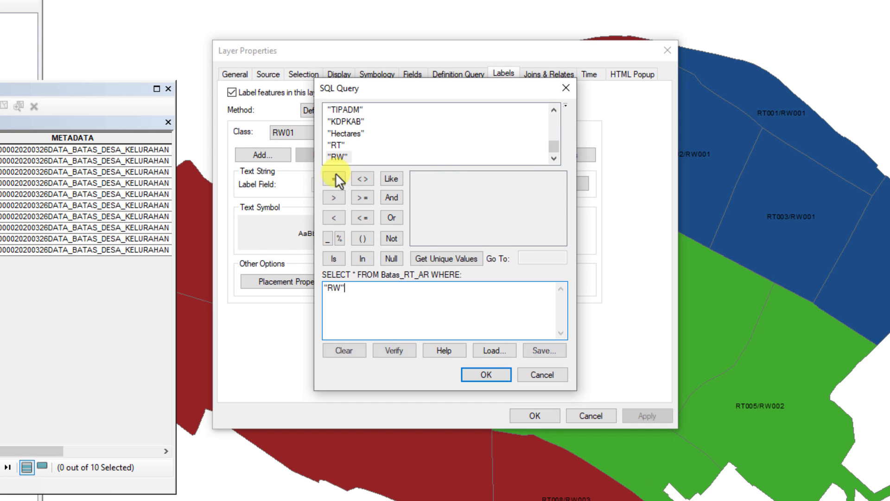
left_click(334, 179)
left_click(446, 258)
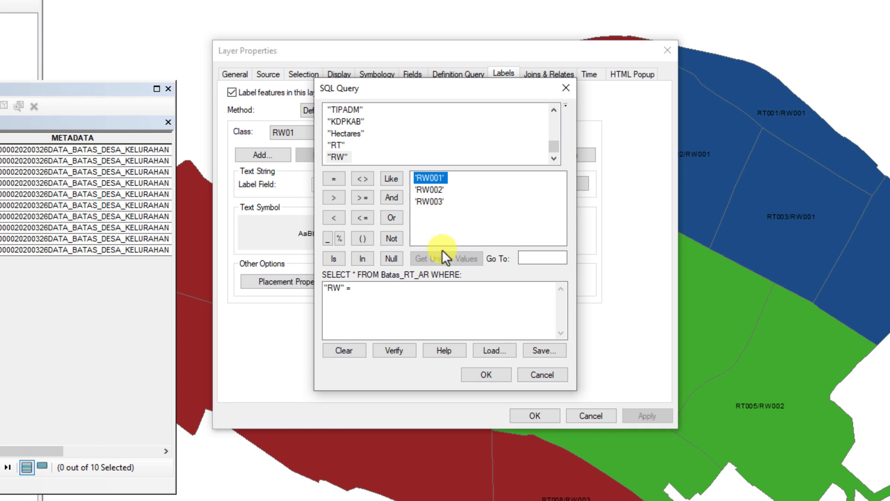
double_click(433, 179)
left_click(495, 373)
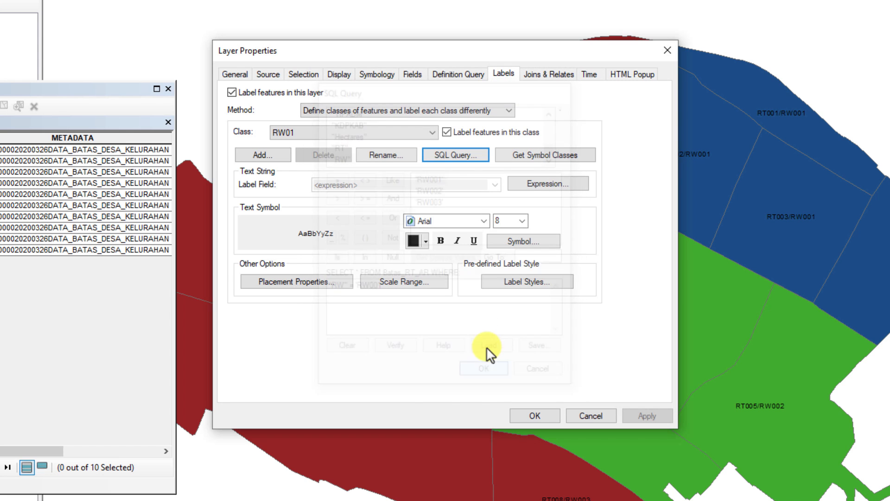
Give the RW01 label class red text with a halo mask and apply the changes to the layer
left_click(418, 240)
left_click(425, 302)
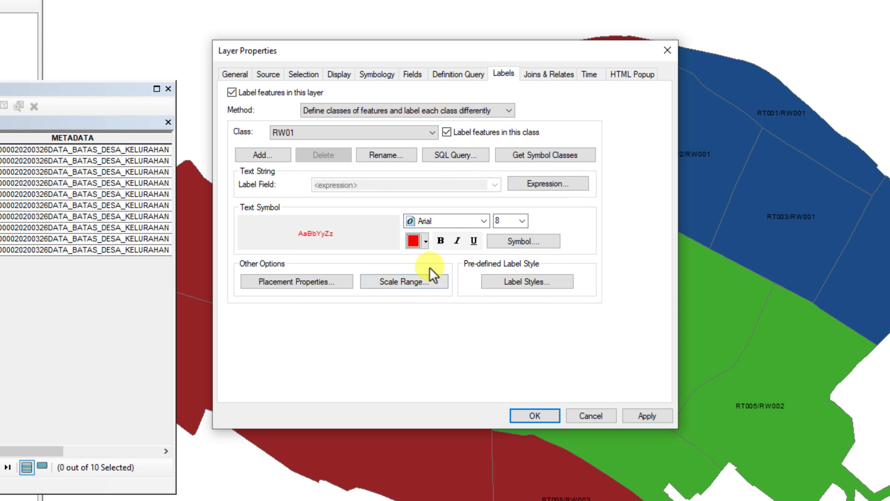
left_click(516, 242)
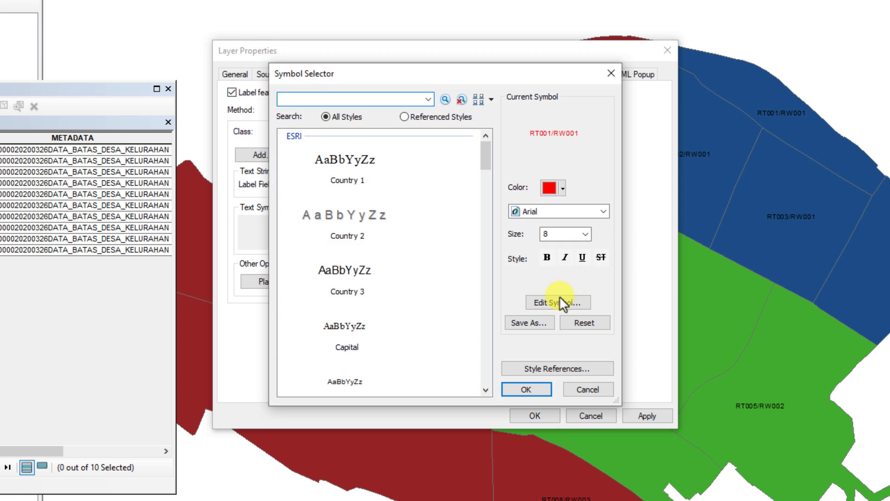
left_click(553, 303)
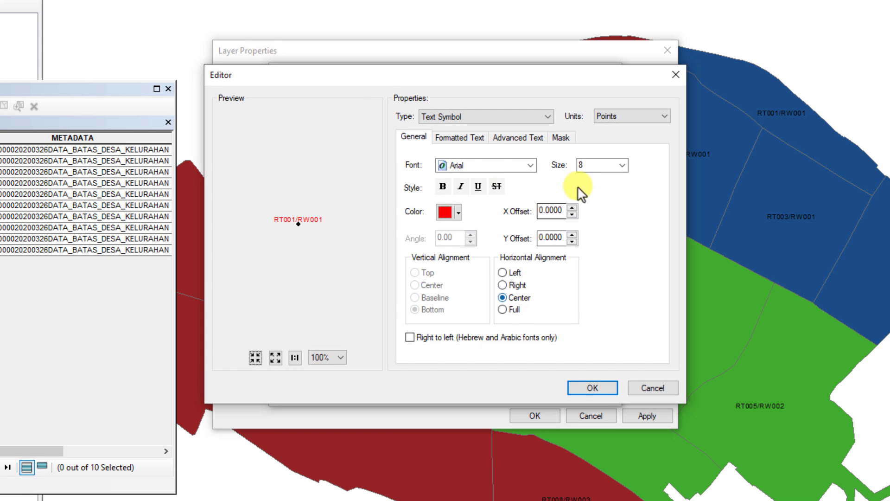
left_click(561, 138)
left_click(414, 199)
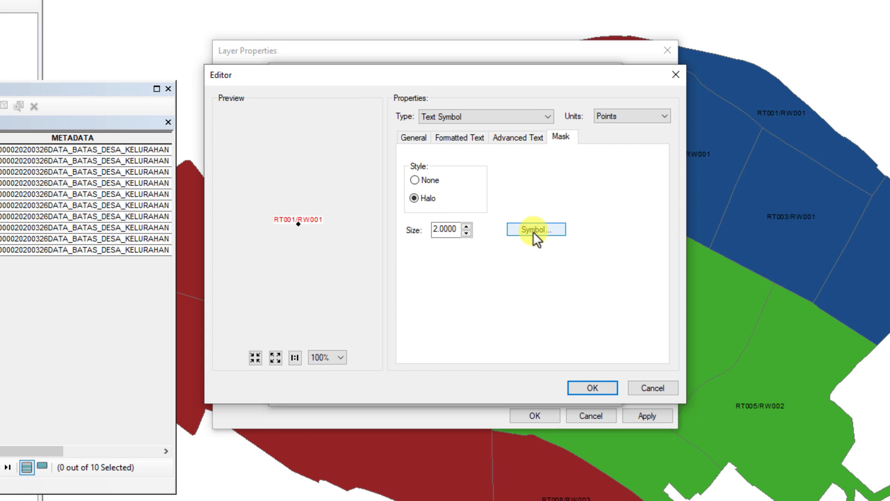
left_click(591, 387)
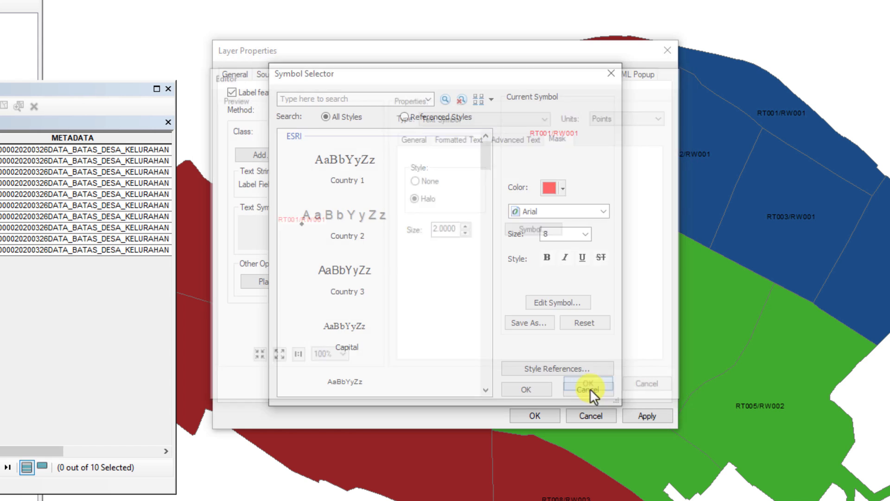
left_click(532, 384)
left_click(642, 415)
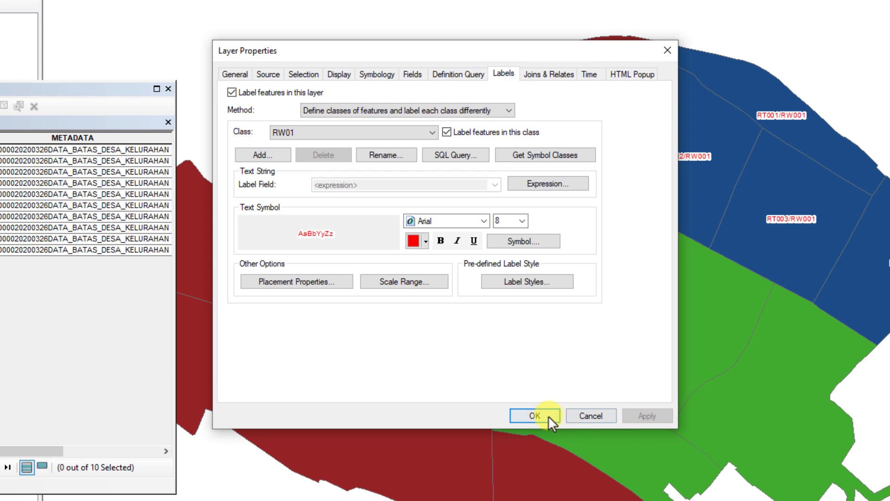
left_click(533, 415)
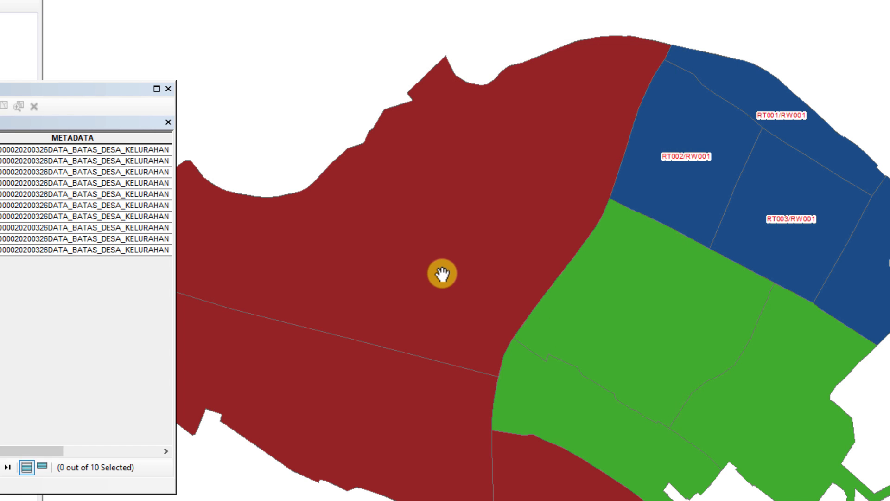
Add a new label class named RW02 to the Batas_RT_AR layer
left_click_drag(449, 267, 489, 243)
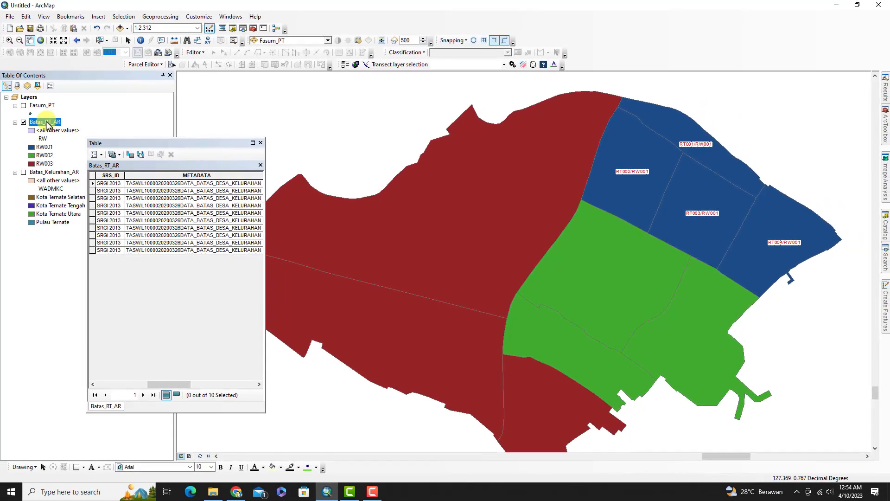
right_click(49, 124)
left_click(100, 313)
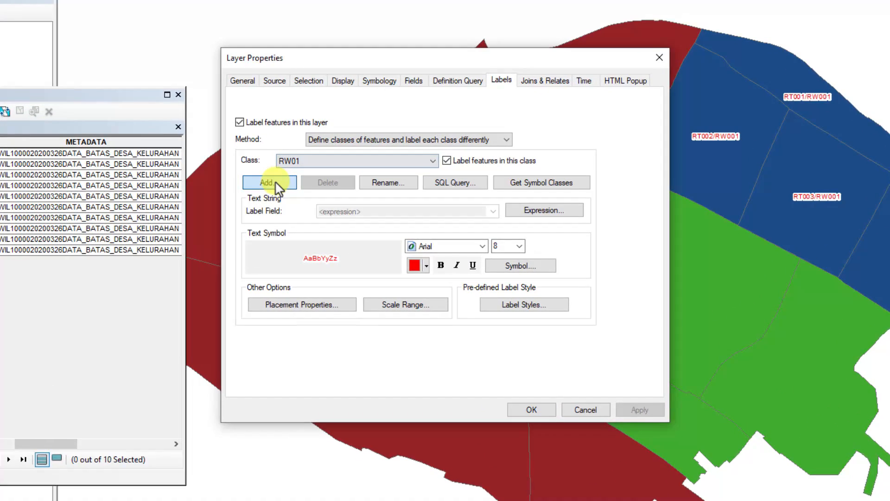
left_click(324, 204)
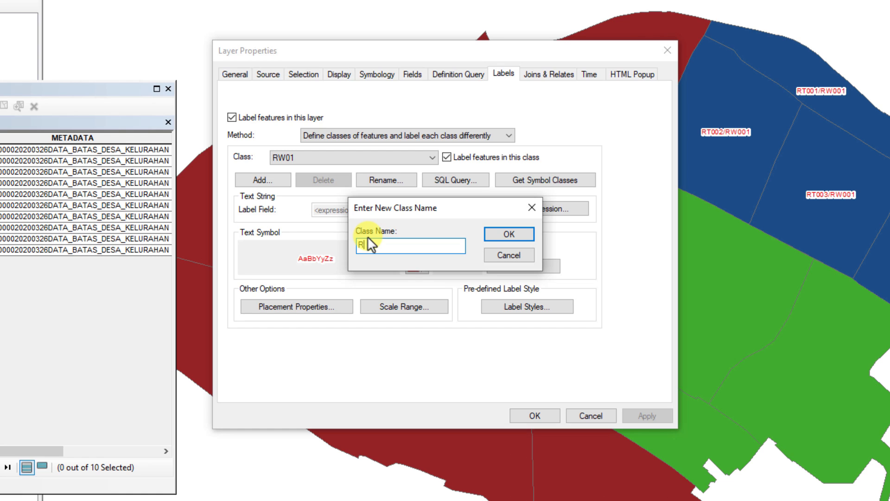
type("RW02")
left_click(509, 235)
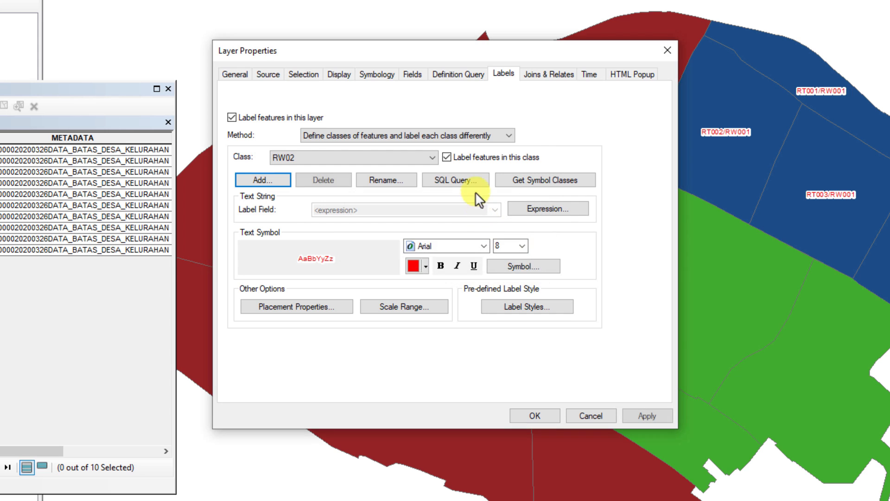
Restrict the RW02 label class with the SQL query "RW" = 'RW002', replacing the inherited condition
left_click(466, 180)
scroll(344, 139, "down", 3)
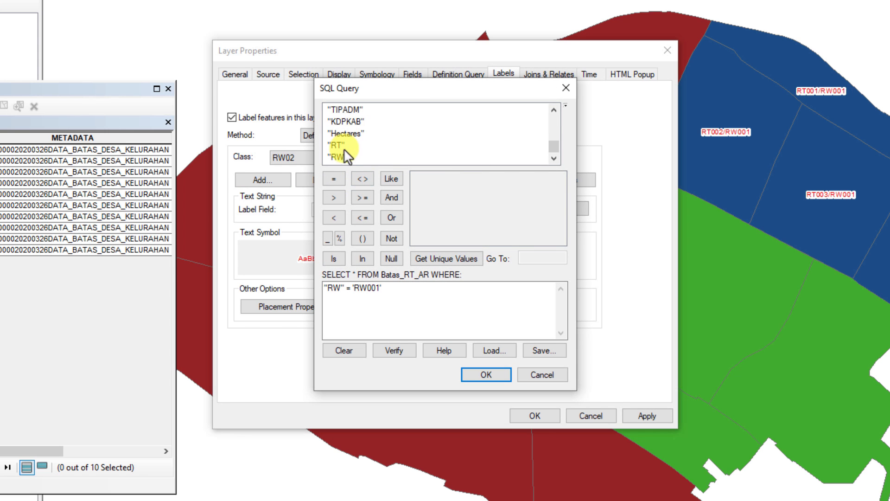
double_click(333, 158)
left_click(334, 178)
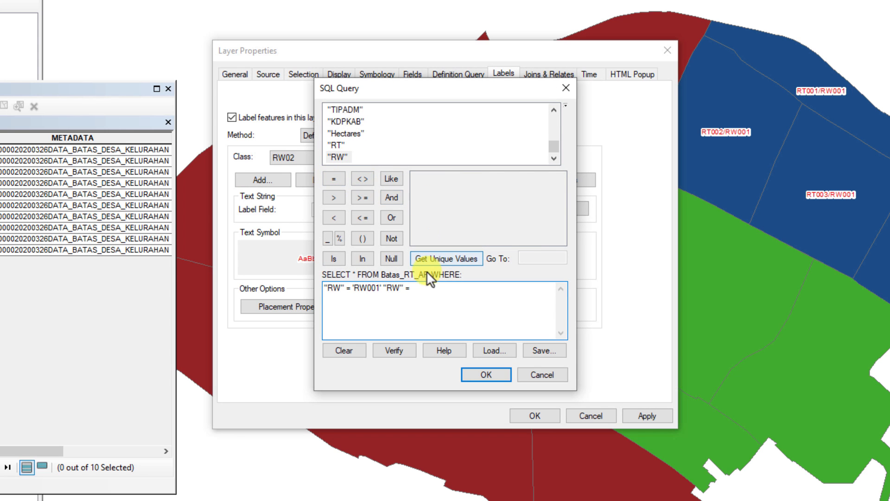
left_click_drag(412, 287, 315, 288)
double_click(343, 157)
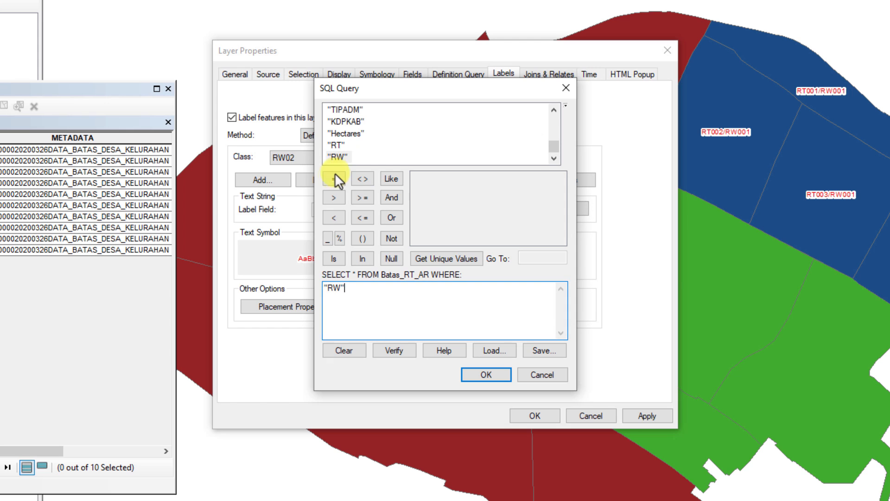
left_click(334, 177)
left_click(437, 258)
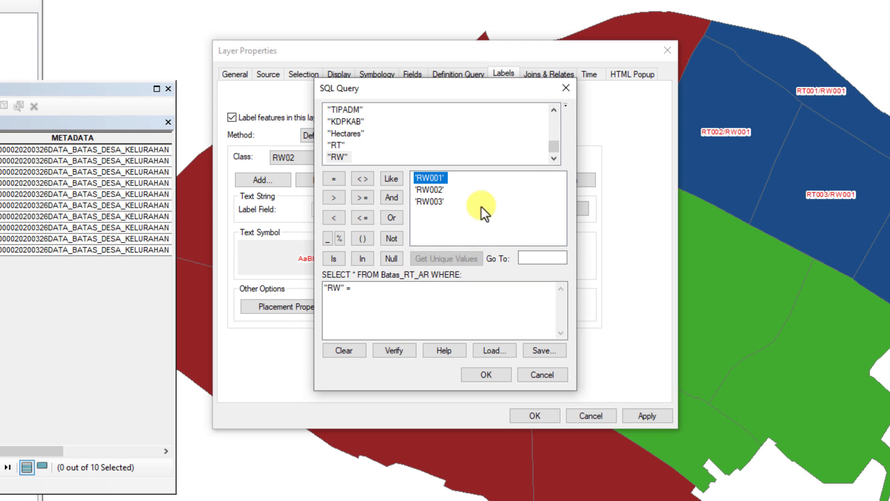
double_click(429, 190)
left_click(486, 374)
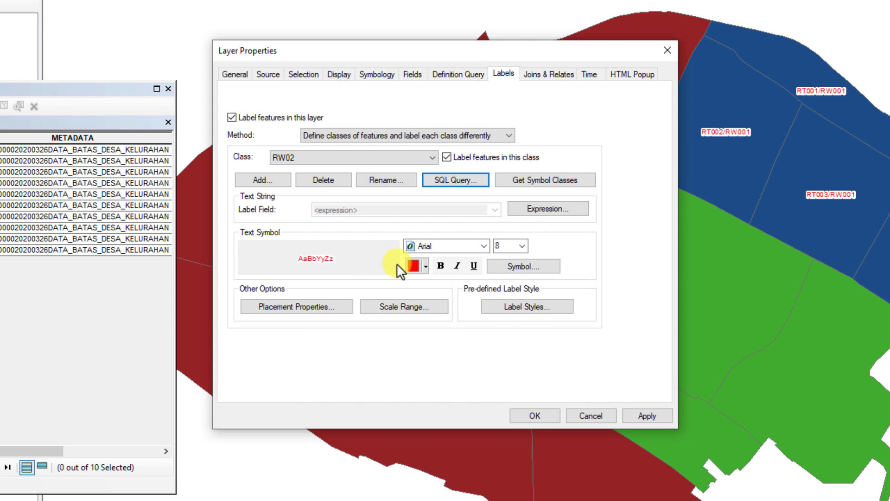
Make the RW02 class labels teal green and bold, and apply the changes to the layer
left_click(414, 265)
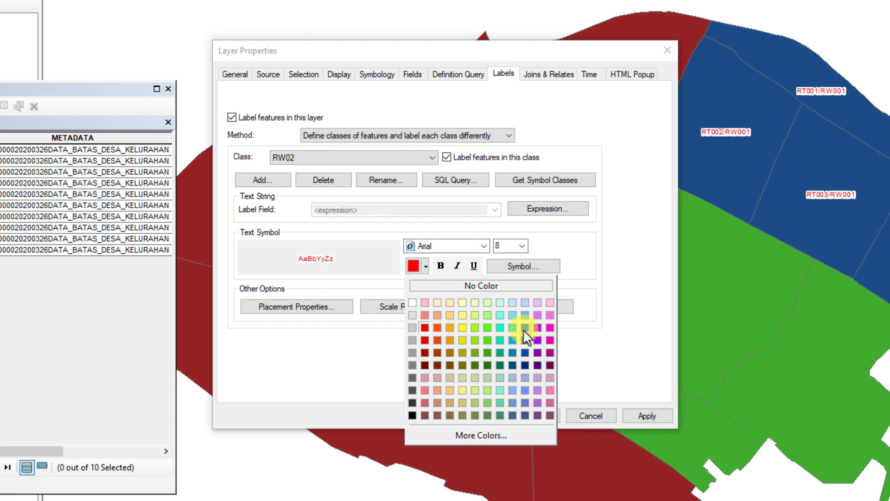
left_click(500, 351)
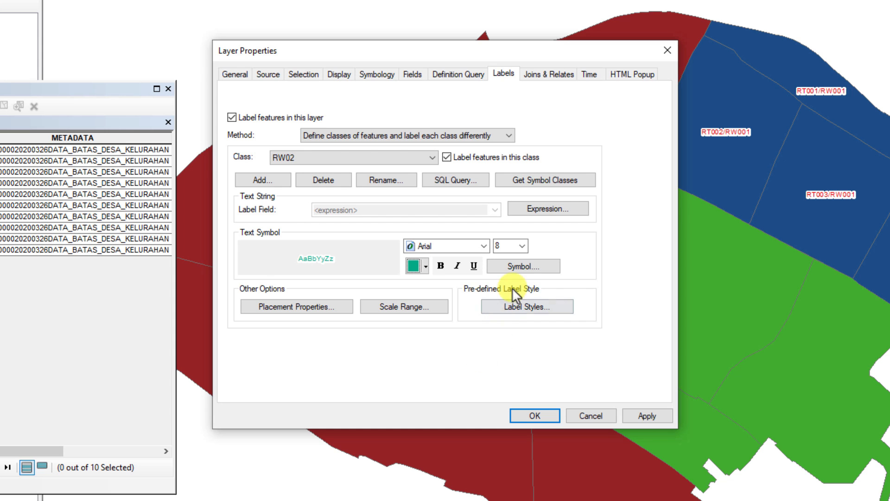
left_click(441, 265)
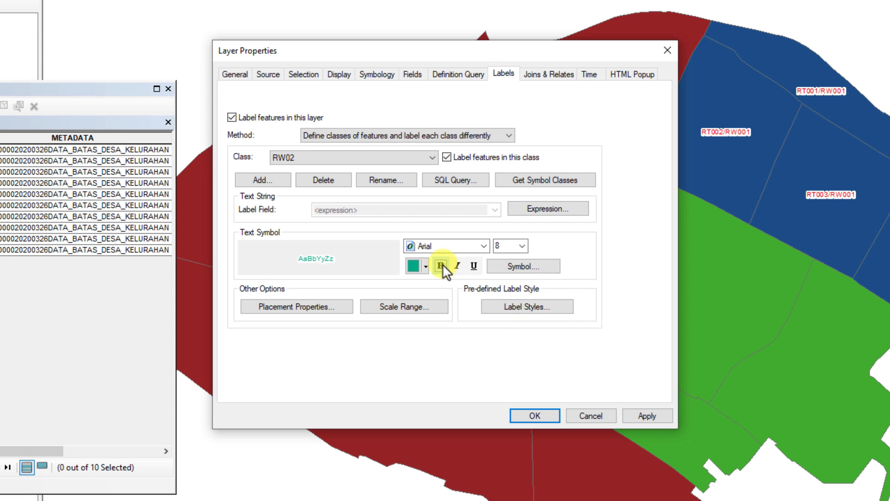
left_click(635, 415)
left_click(541, 411)
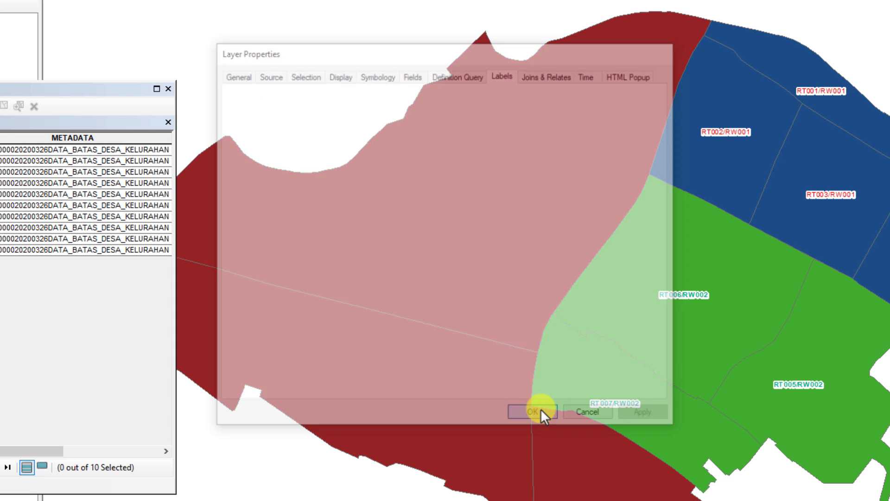
Examine the RW001 and RW002 area labels on the map at several scales
left_click_drag(434, 298, 462, 260)
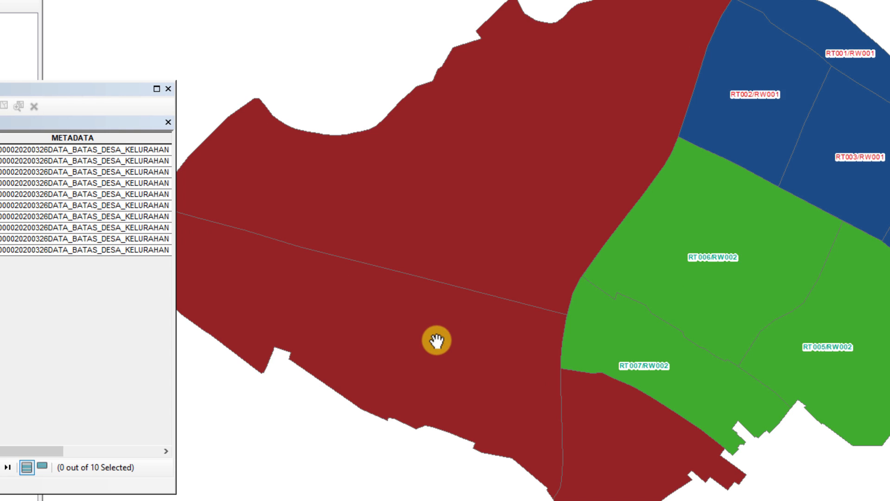
scroll(436, 340, "up", 1)
scroll(435, 340, "down", 2)
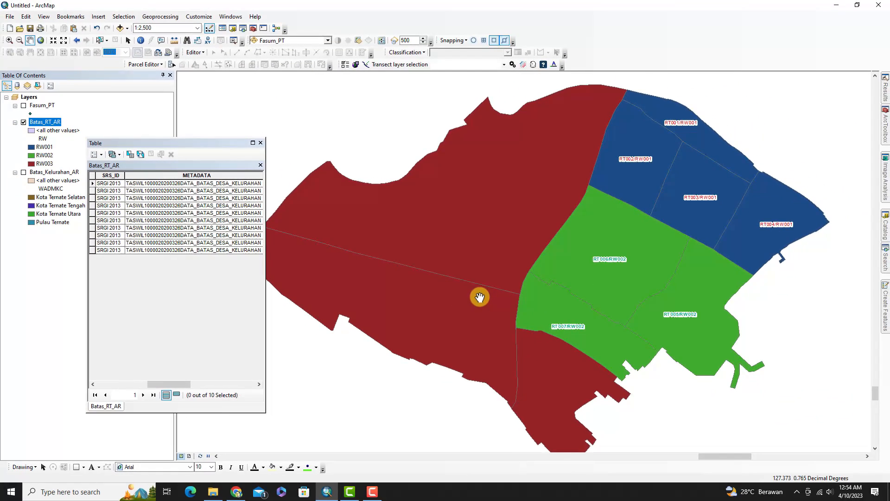
scroll(498, 319, "down", 2)
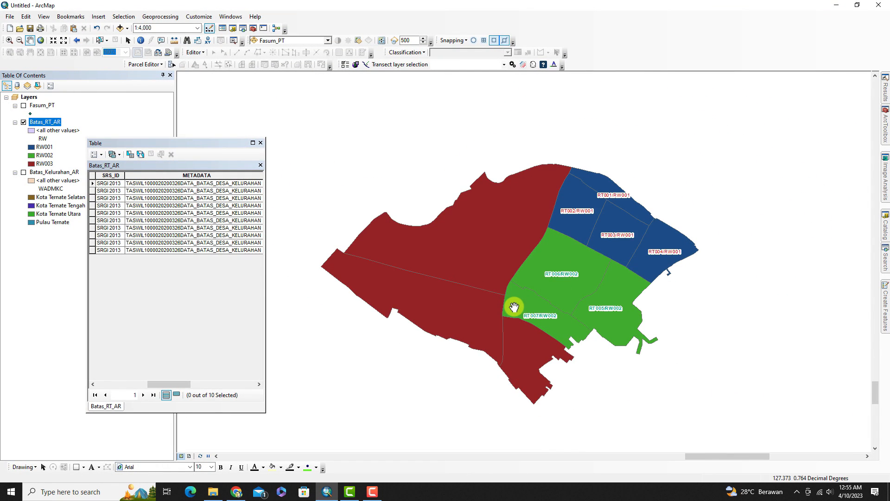
scroll(512, 309, "up", 2)
left_click_drag(571, 291, 518, 300)
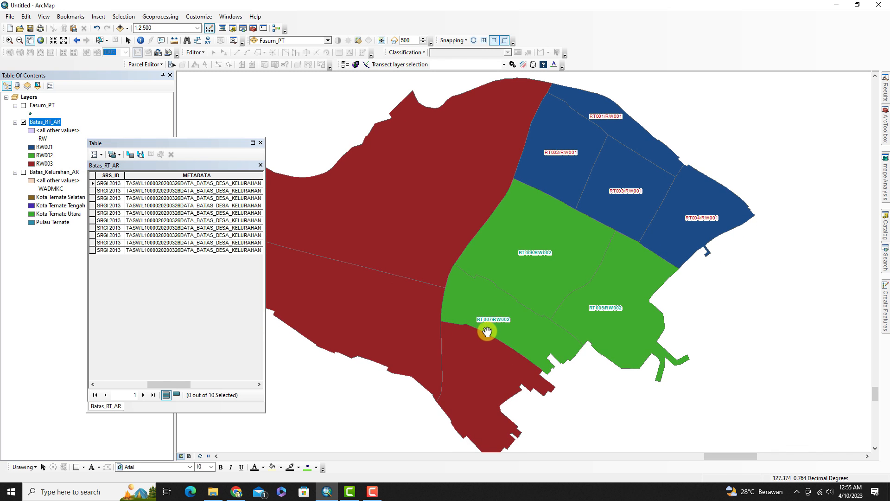
scroll(487, 331, "down", 2)
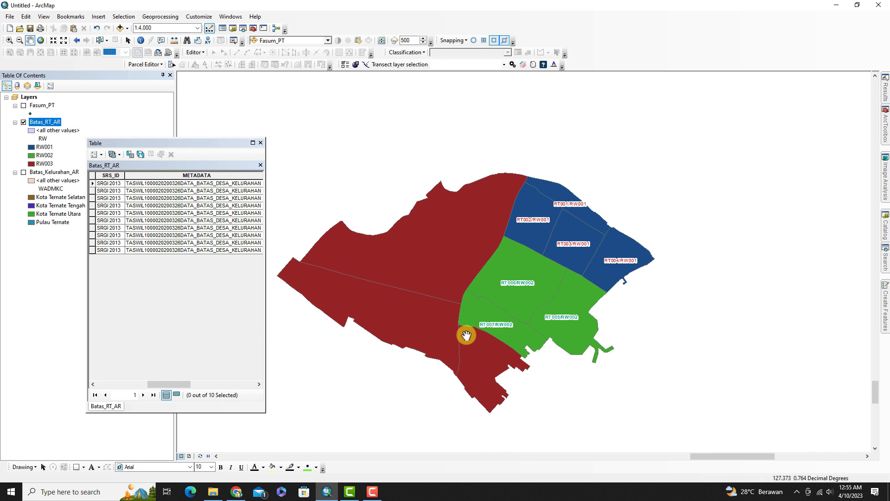
scroll(465, 342, "up", 2)
scroll(464, 342, "down", 1)
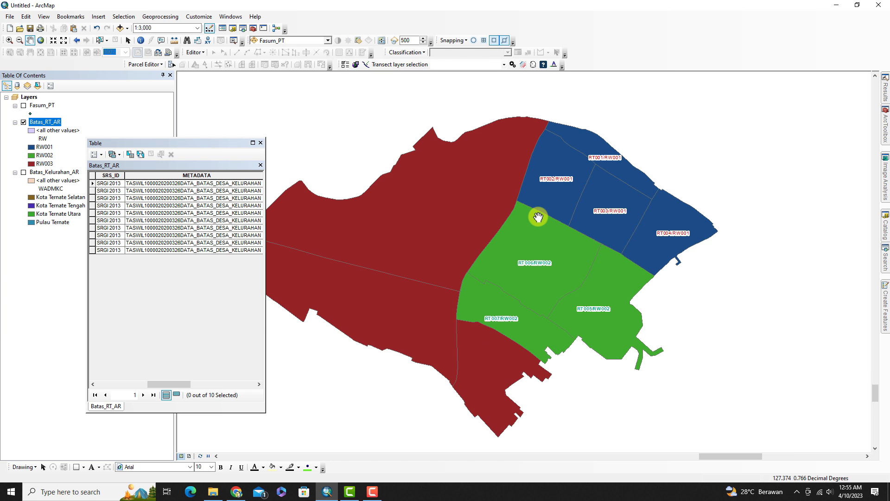
scroll(538, 217, "up", 1)
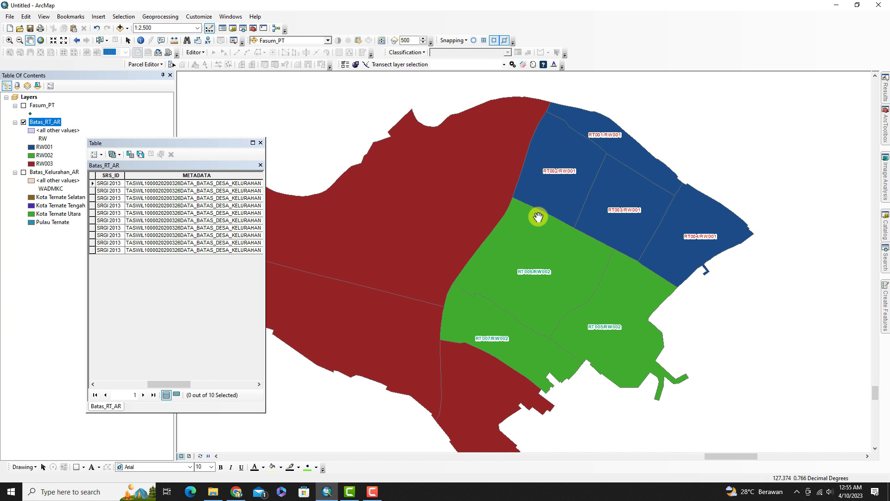